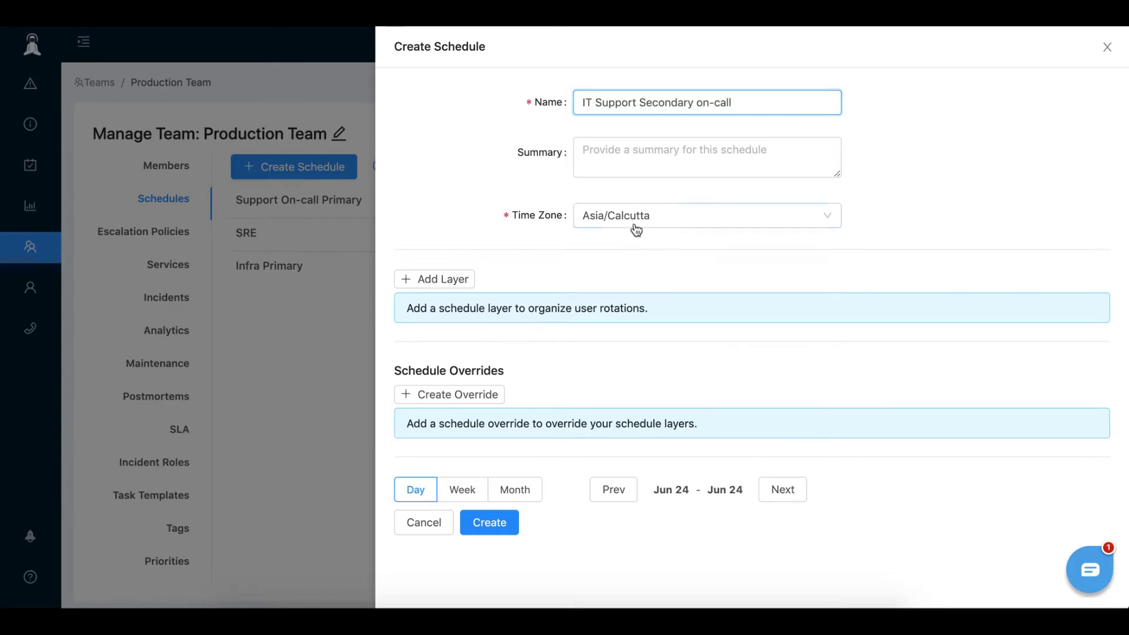
- Set the schedule's time zone to US/Pacific and add a schedule layer named "Weekly shift"
text(US/Pac)
key(Return)
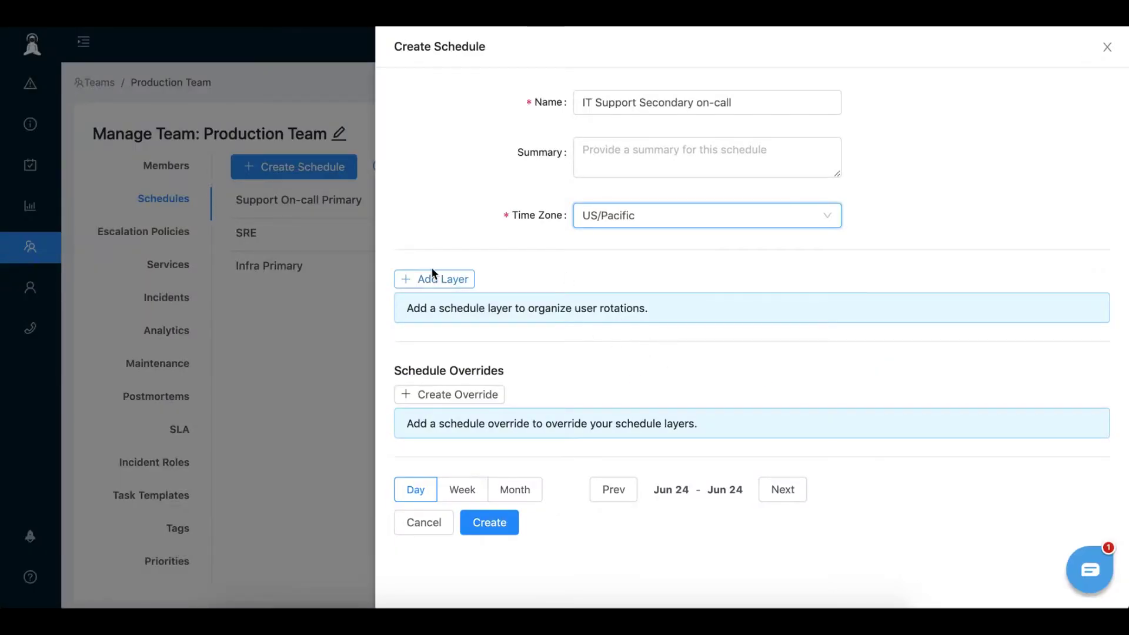
click(431, 277)
click(718, 311)
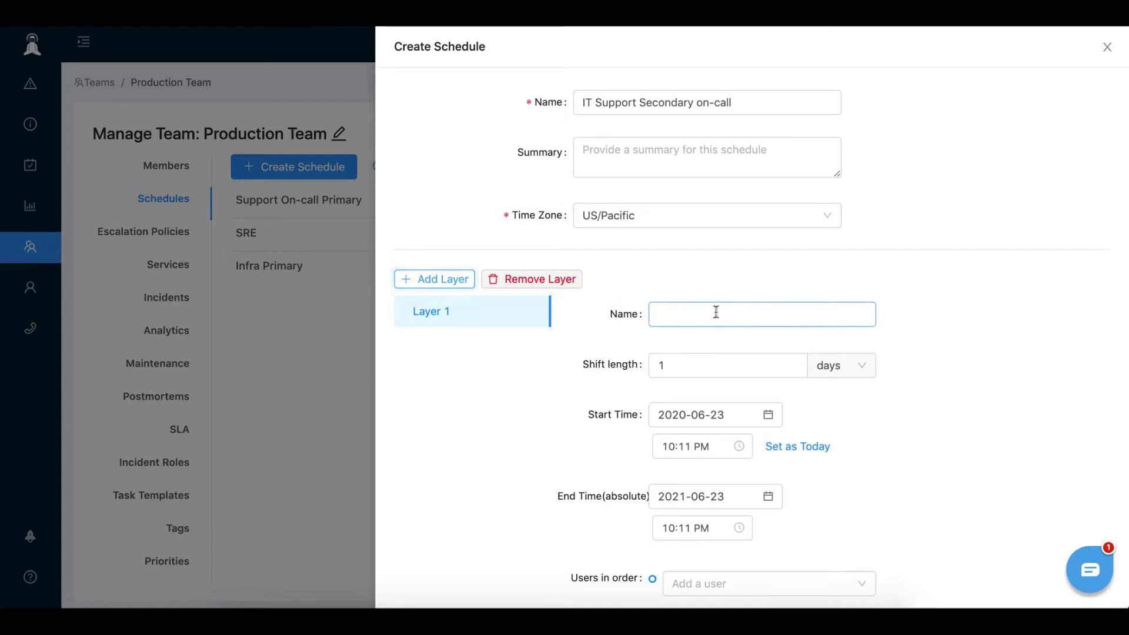
text(Weekdl)
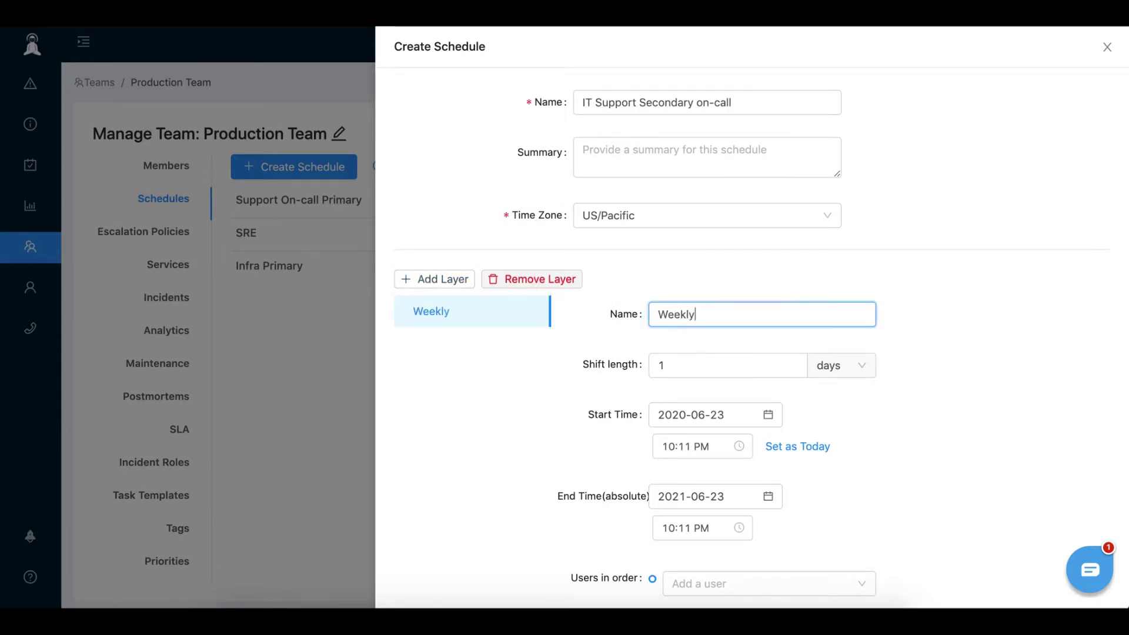
text( shift)
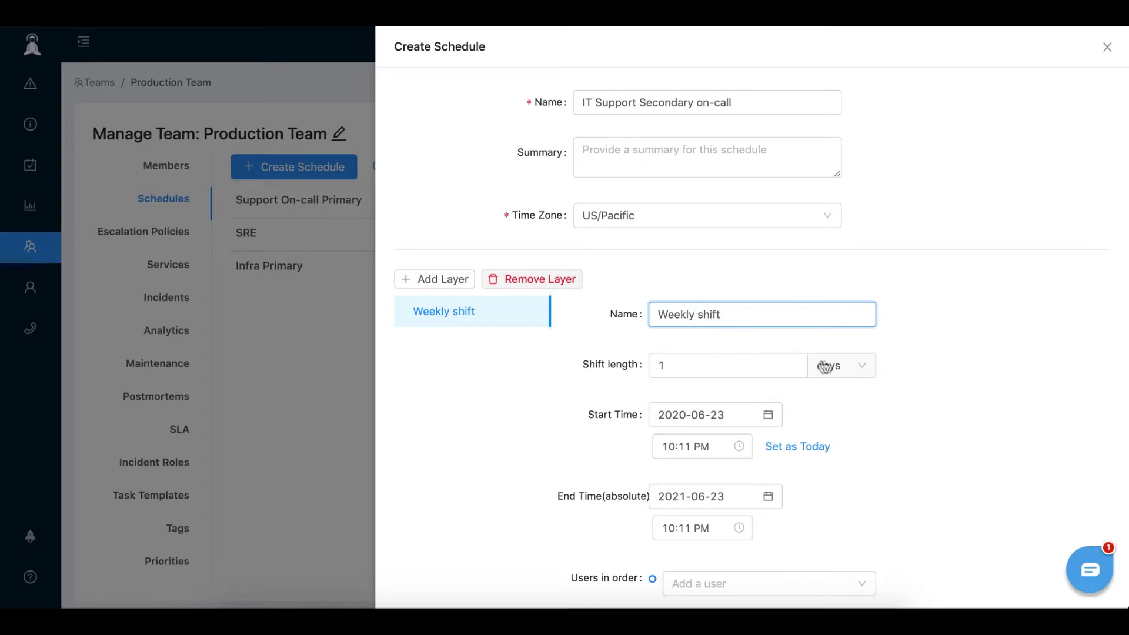
- Set the Weekly shift layer's shift length to 7 days
click(846, 367)
click(660, 365)
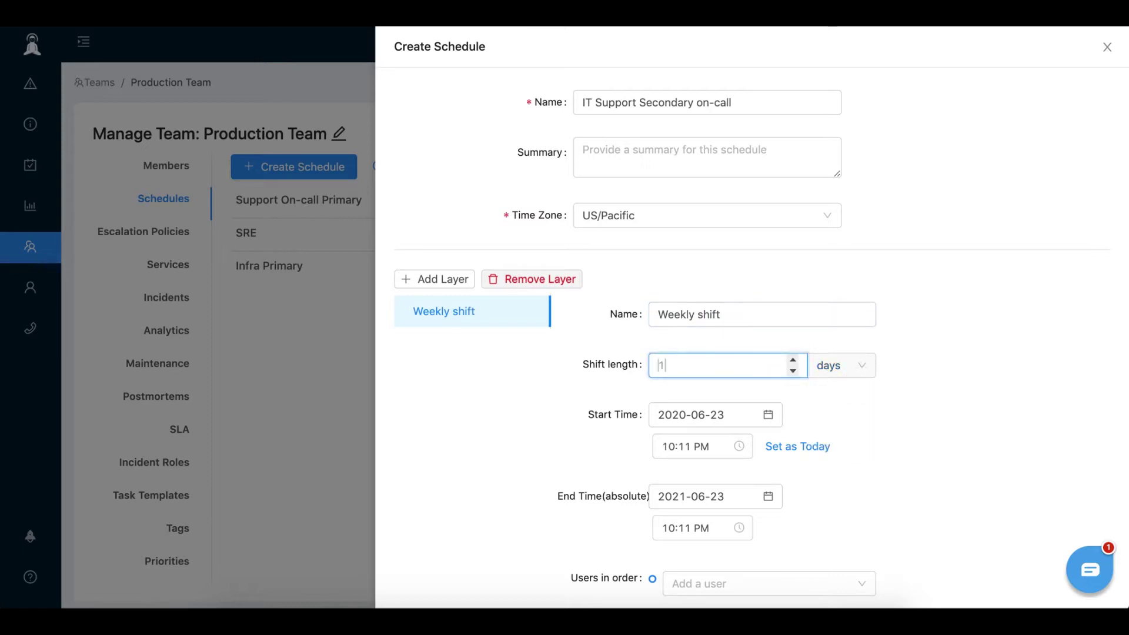
click(902, 383)
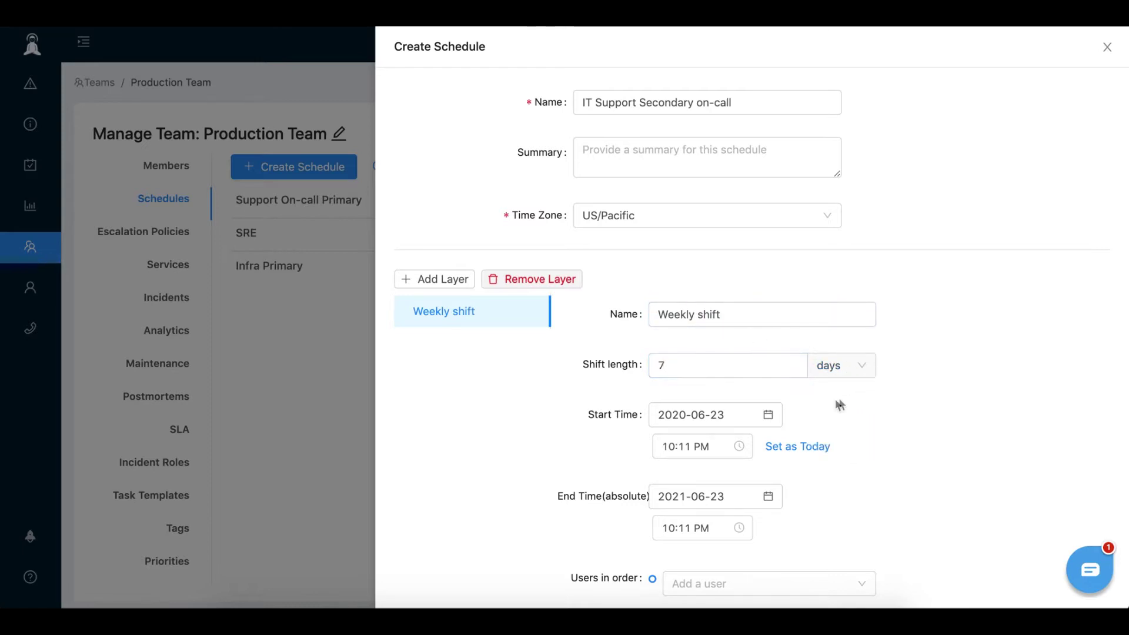
- Set the Weekly shift layer's start time to 2020-06-22 at 9:00 AM
scroll(836, 404, down, 1)
click(719, 393)
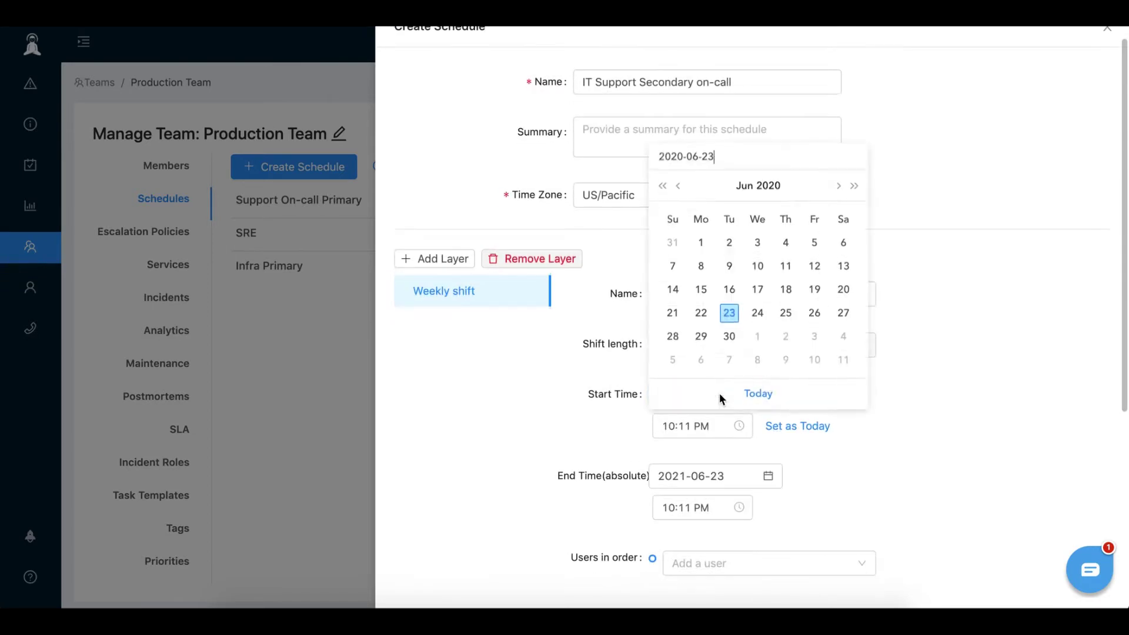
click(705, 317)
click(697, 426)
scroll(682, 479, up, 1)
click(676, 474)
scroll(714, 479, up, 5)
click(713, 455)
scroll(744, 457, up, 1)
click(758, 453)
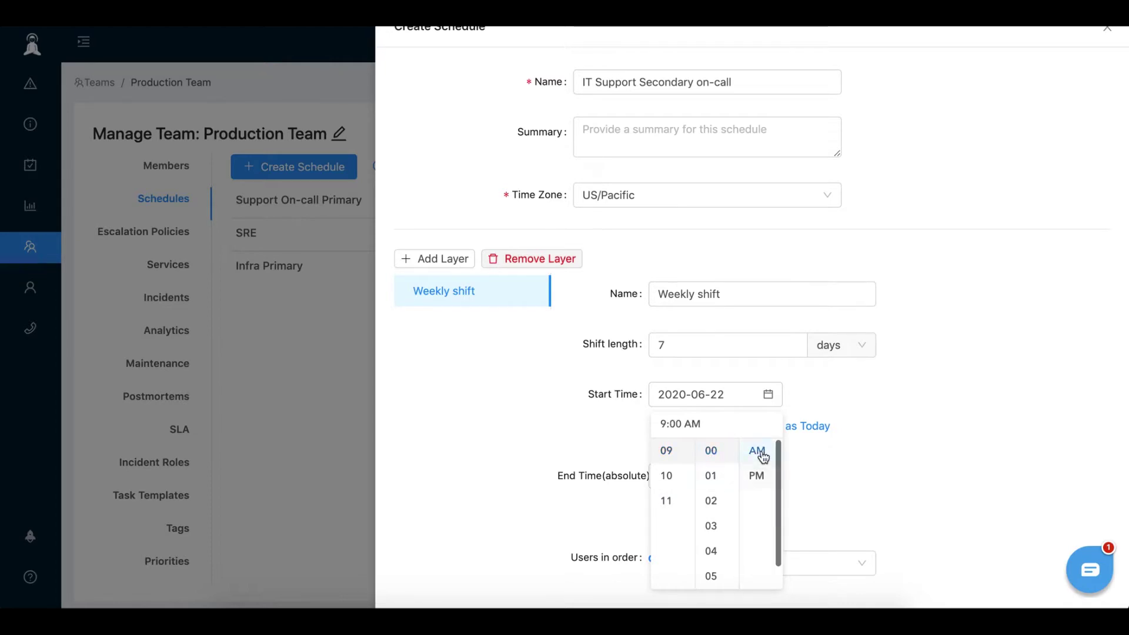
click(1000, 391)
- Set the Weekly shift layer's end date to 2022-06-23
scroll(1003, 395, down, 2)
click(717, 382)
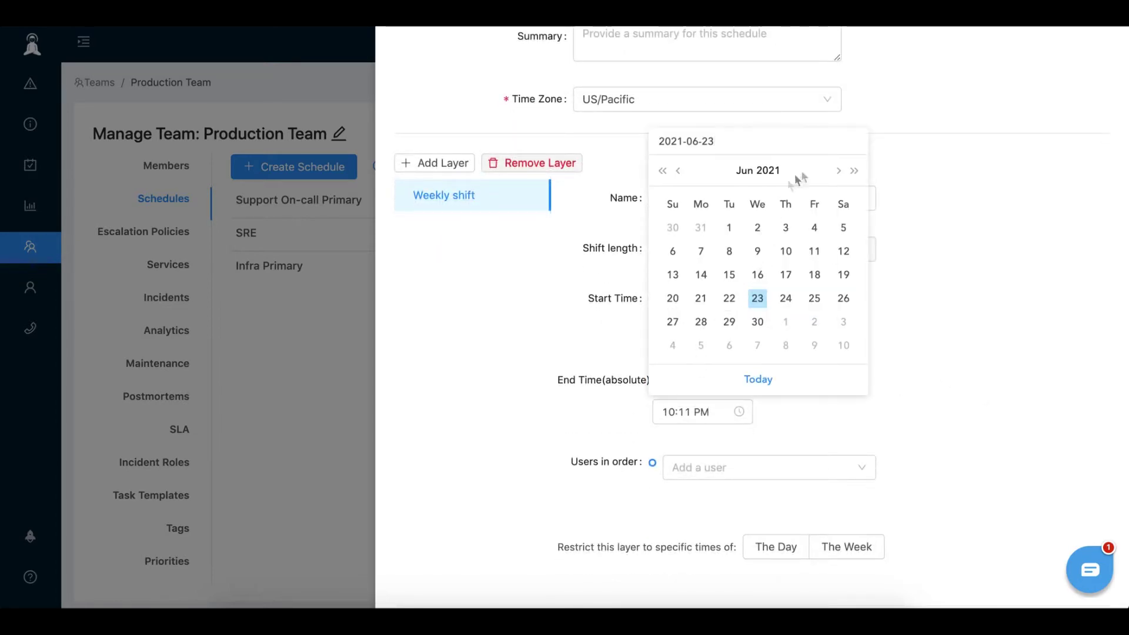
click(854, 172)
click(786, 298)
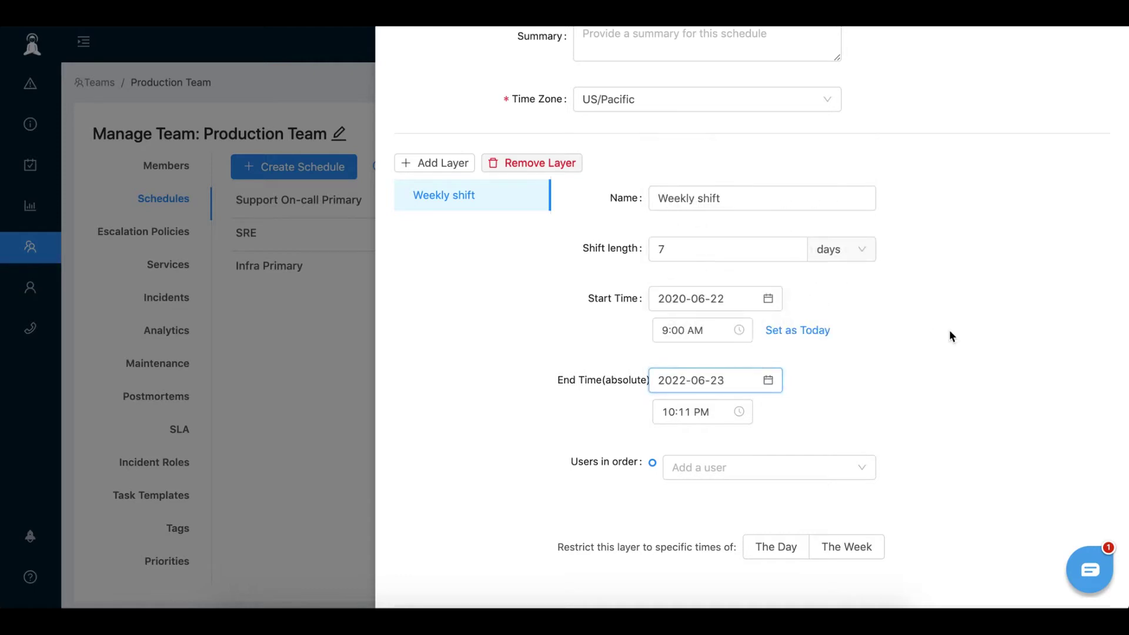
- Add three users to the layer's rotation in this order: the fifth, fourth and seventh people in the user list
scroll(951, 336, down, 1)
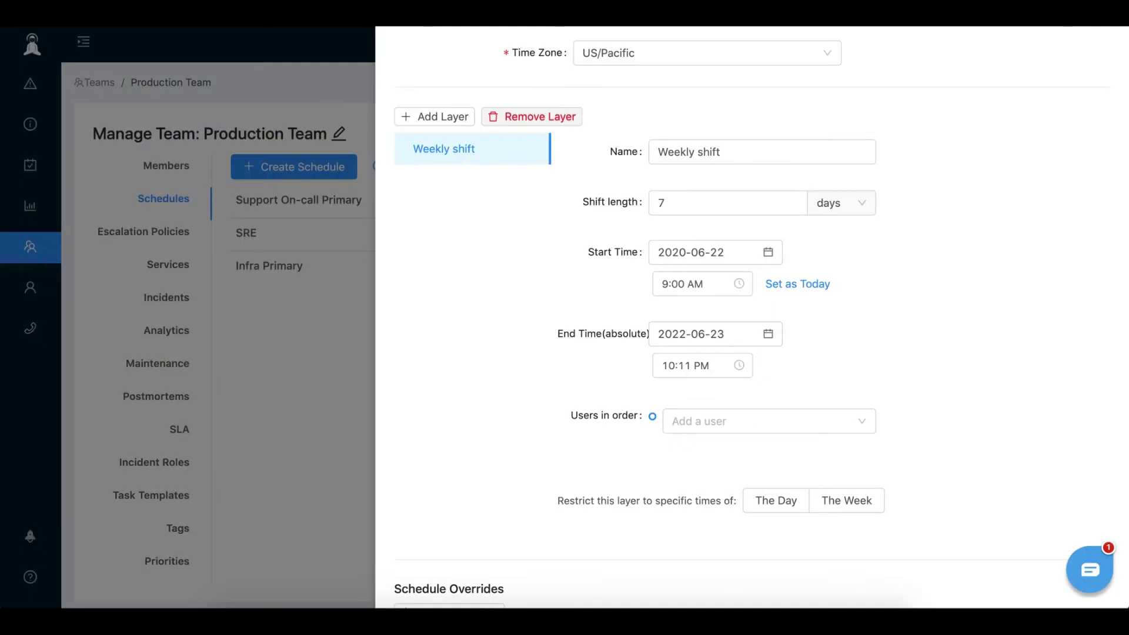
click(694, 419)
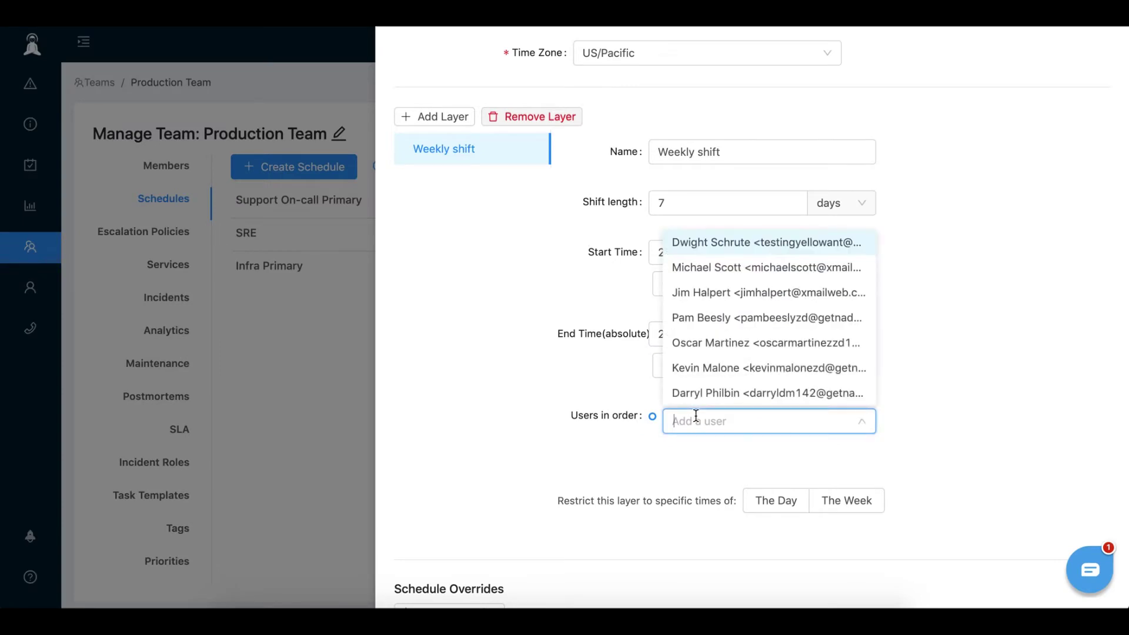
click(711, 342)
click(714, 466)
click(715, 363)
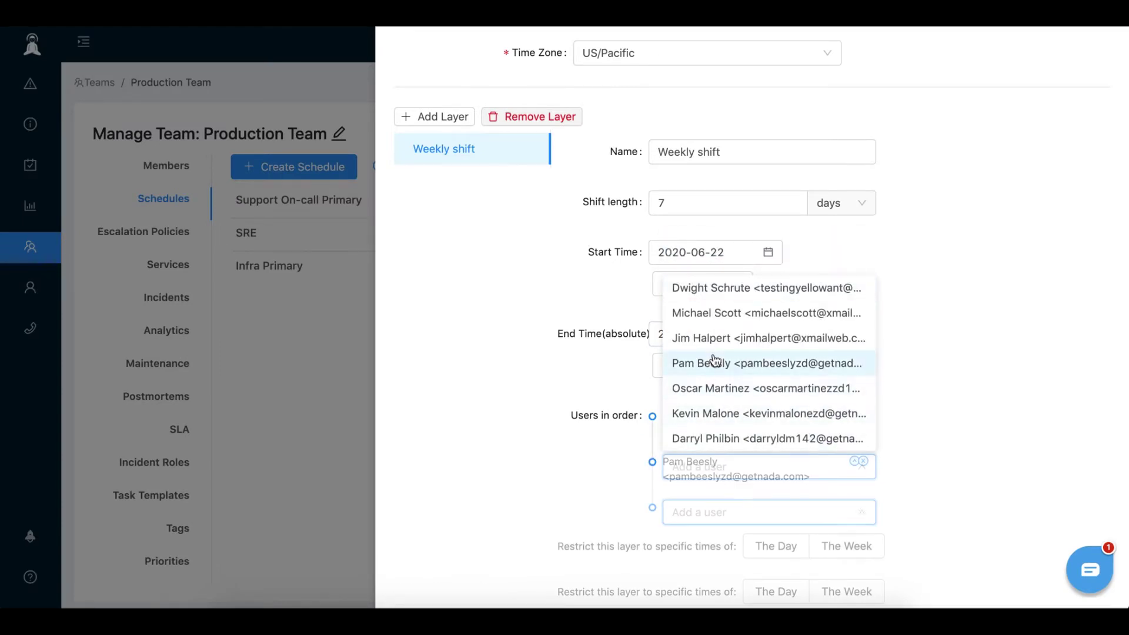
click(733, 512)
click(735, 488)
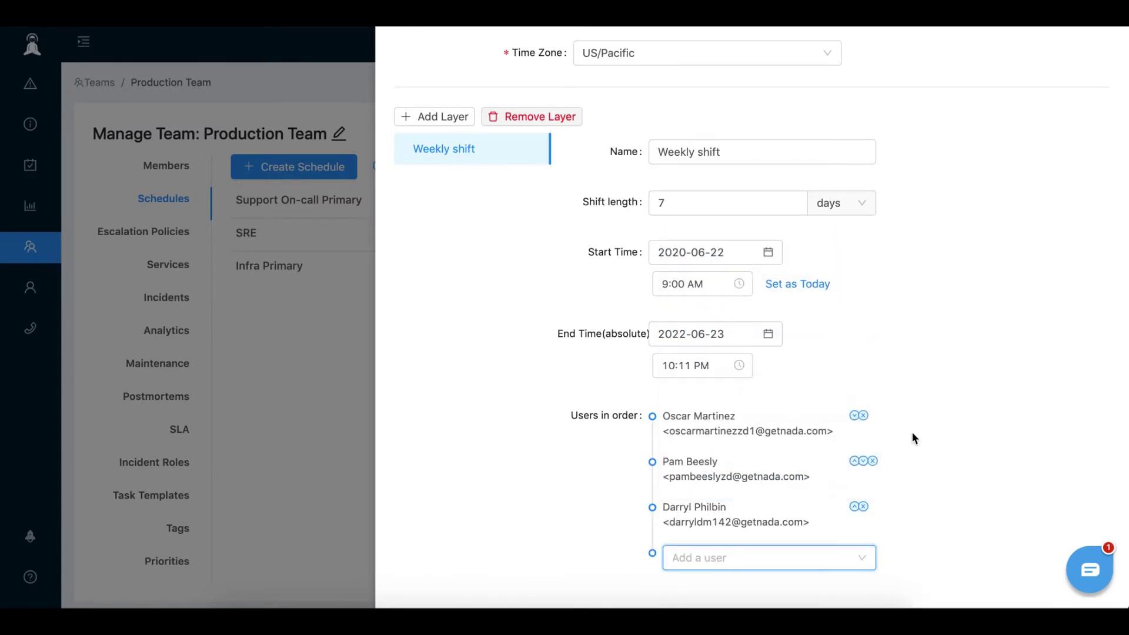
- Examine the Weekly shift rotation preview in the monthly view for June and July
scroll(912, 435, down, 4)
scroll(911, 438, down, 2)
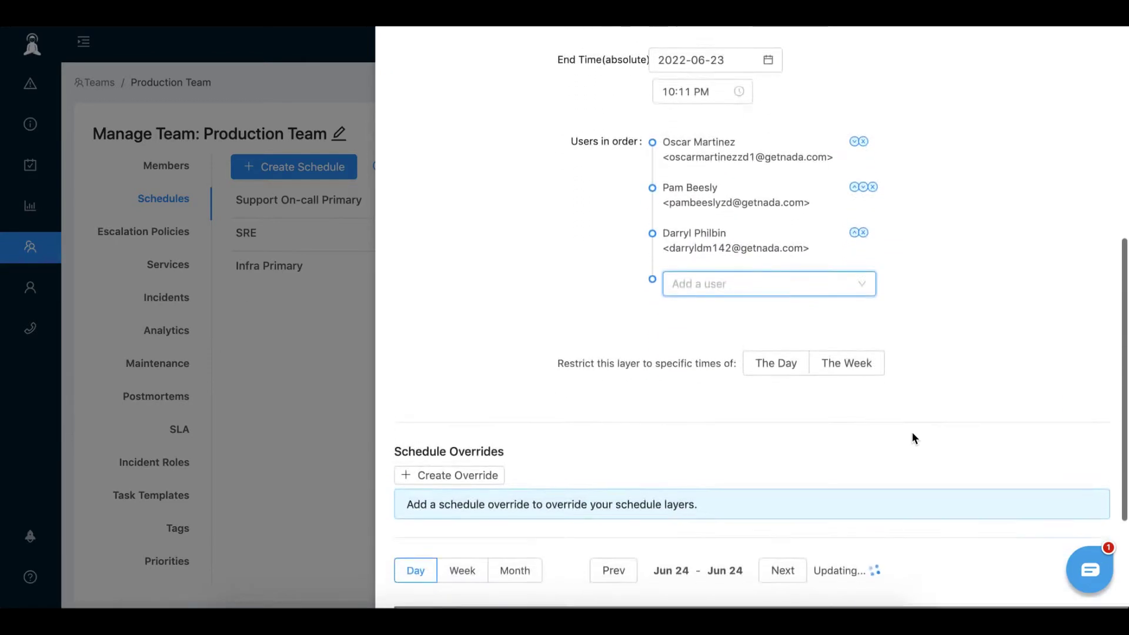
scroll(912, 438, down, 2)
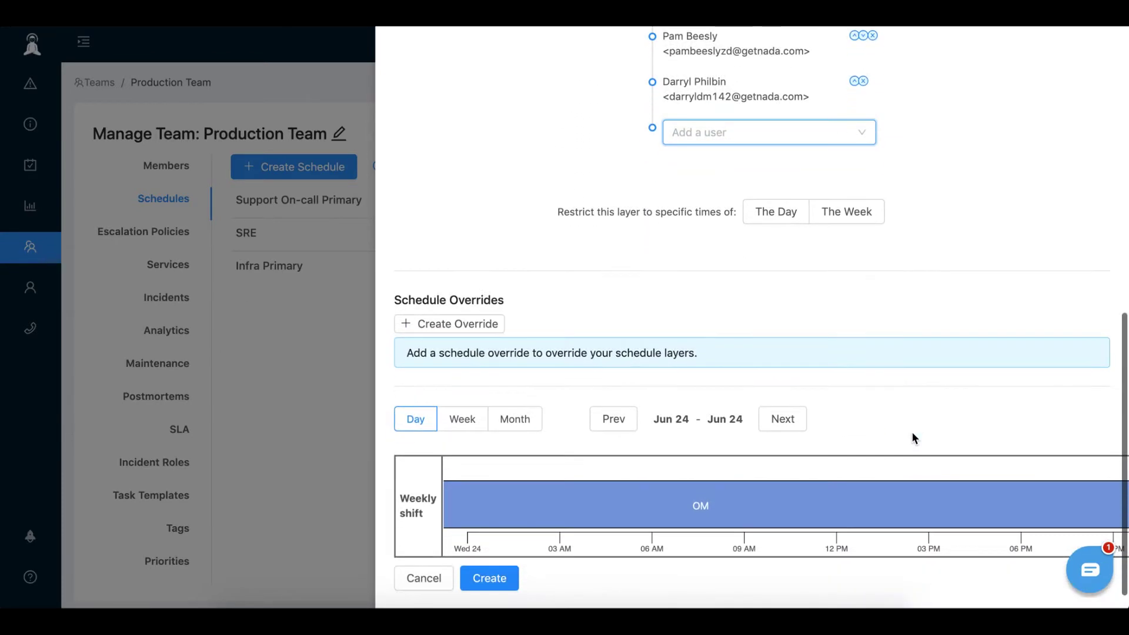
scroll(911, 438, right, 2)
scroll(911, 438, left, 2)
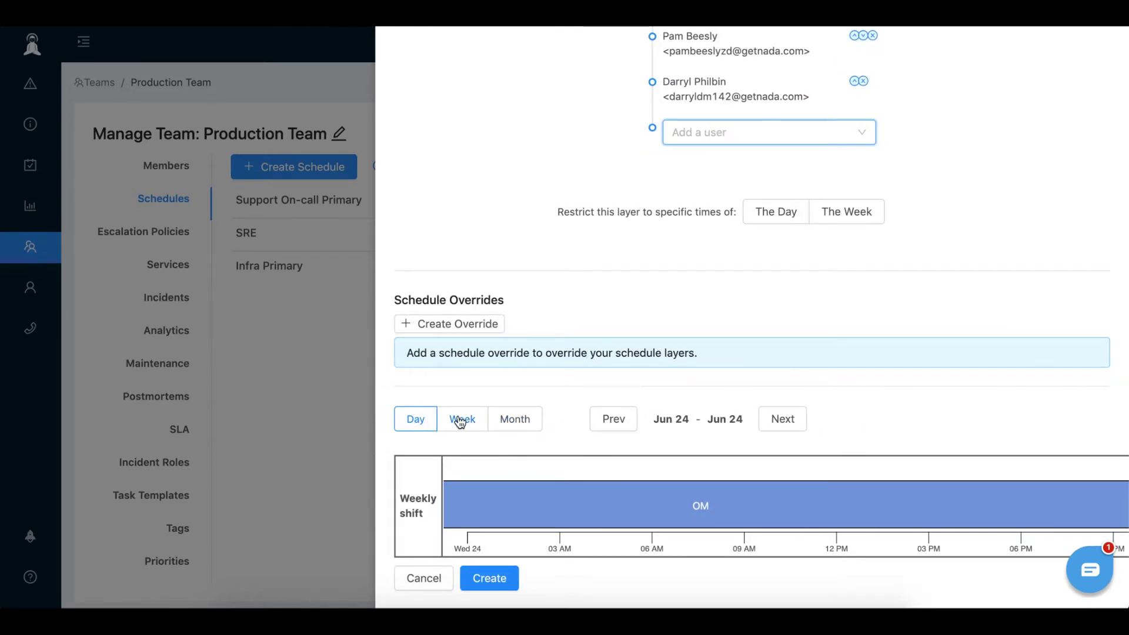
click(516, 421)
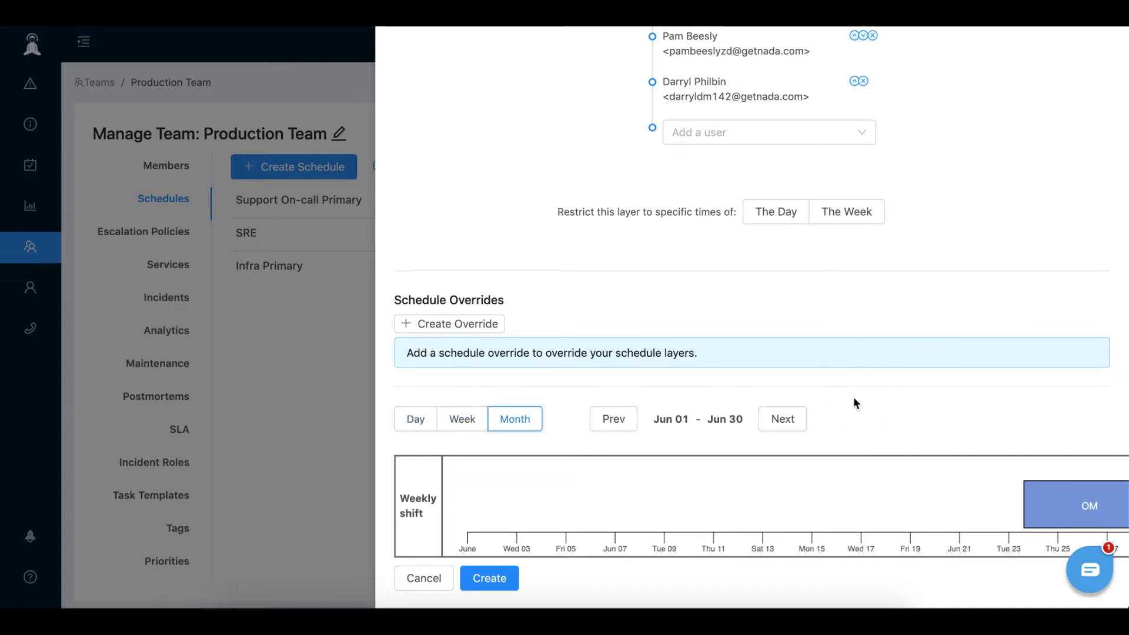
scroll(855, 403, right, 3)
scroll(855, 402, left, 1)
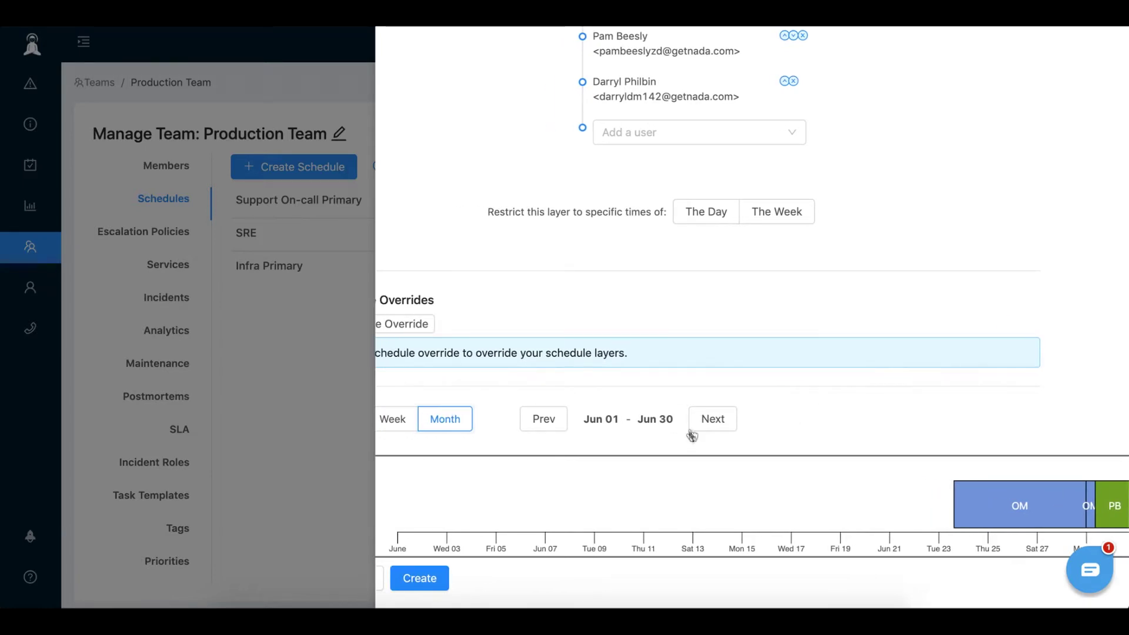
click(713, 421)
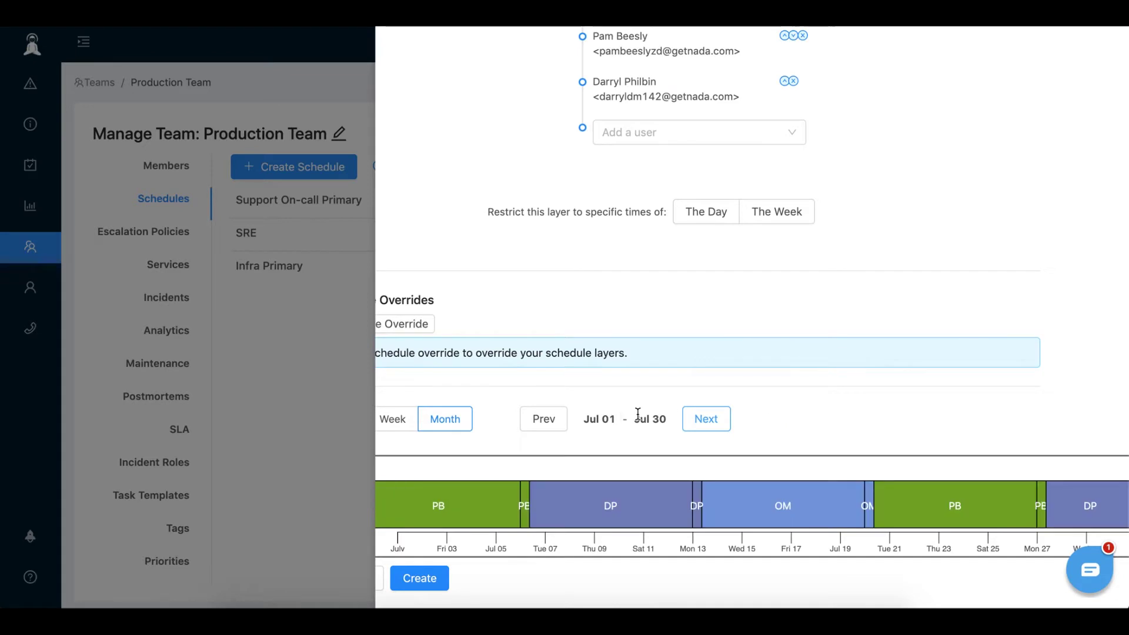
scroll(864, 413, left, 2)
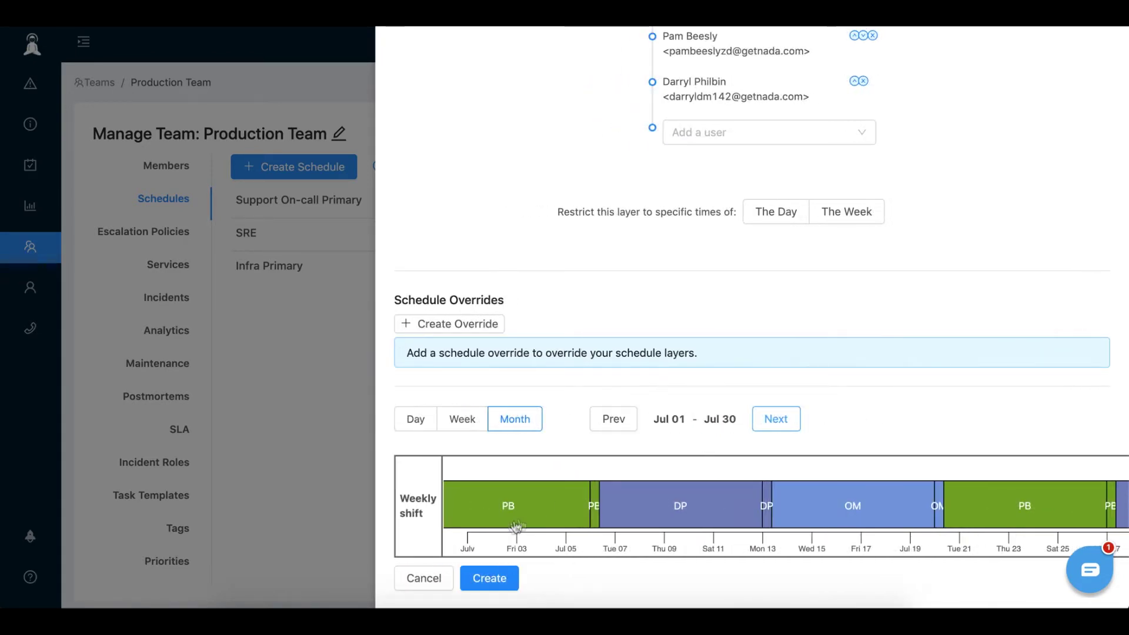
- Create the IT Support Secondary on-call schedule and open it for viewing from the team's schedules
click(502, 579)
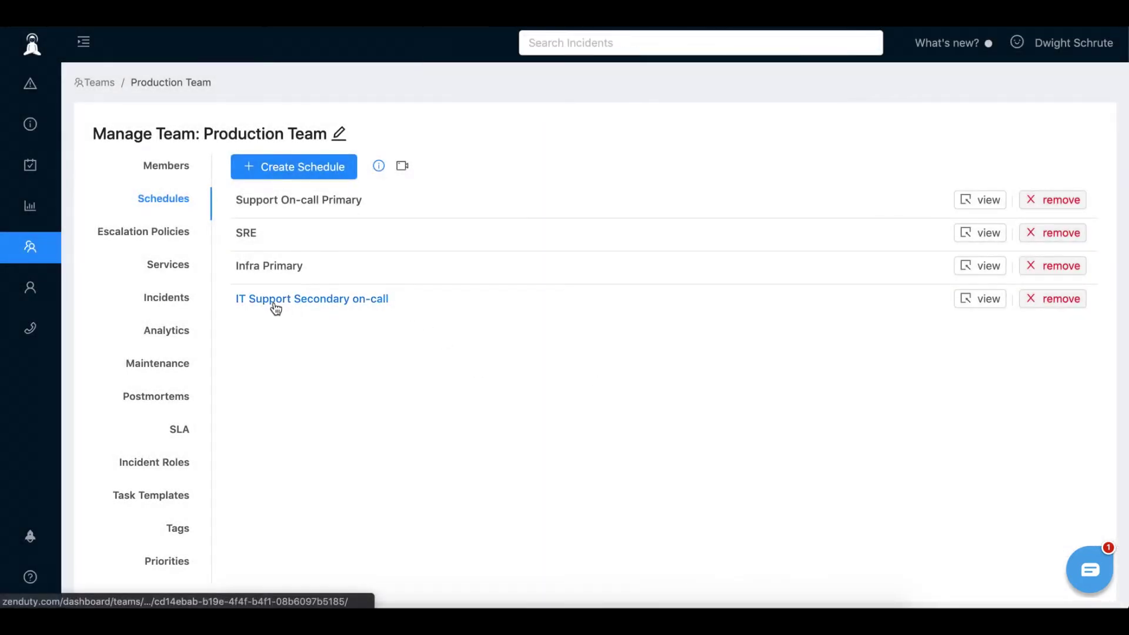
click(982, 298)
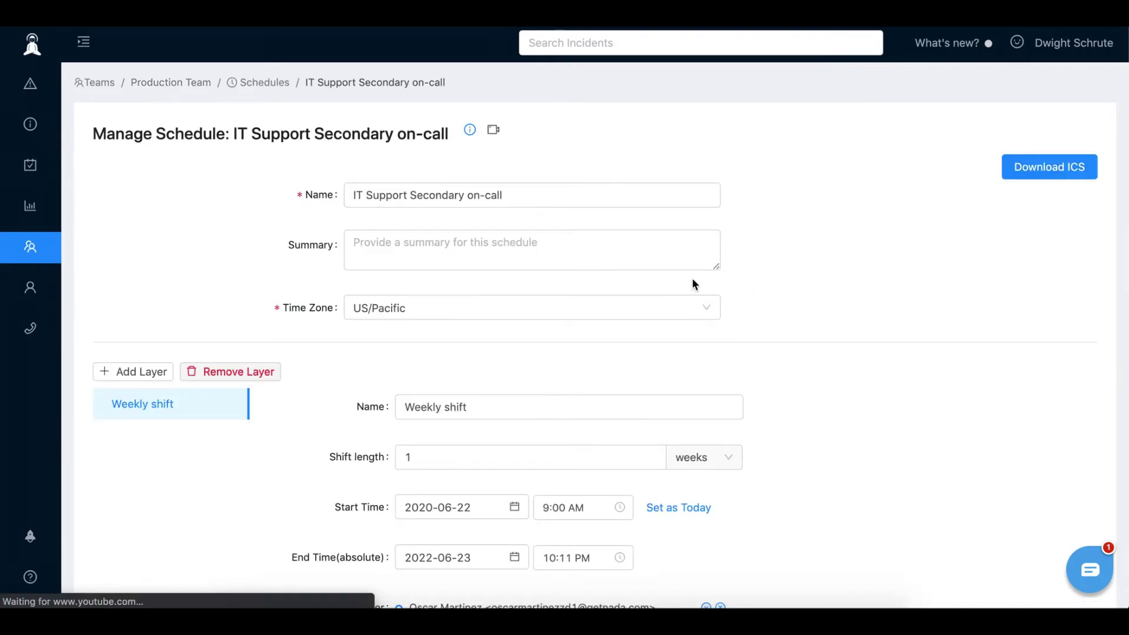
- Review the saved secondary schedule's layer settings and its monthly rotation for June and July
scroll(850, 263, down, 9)
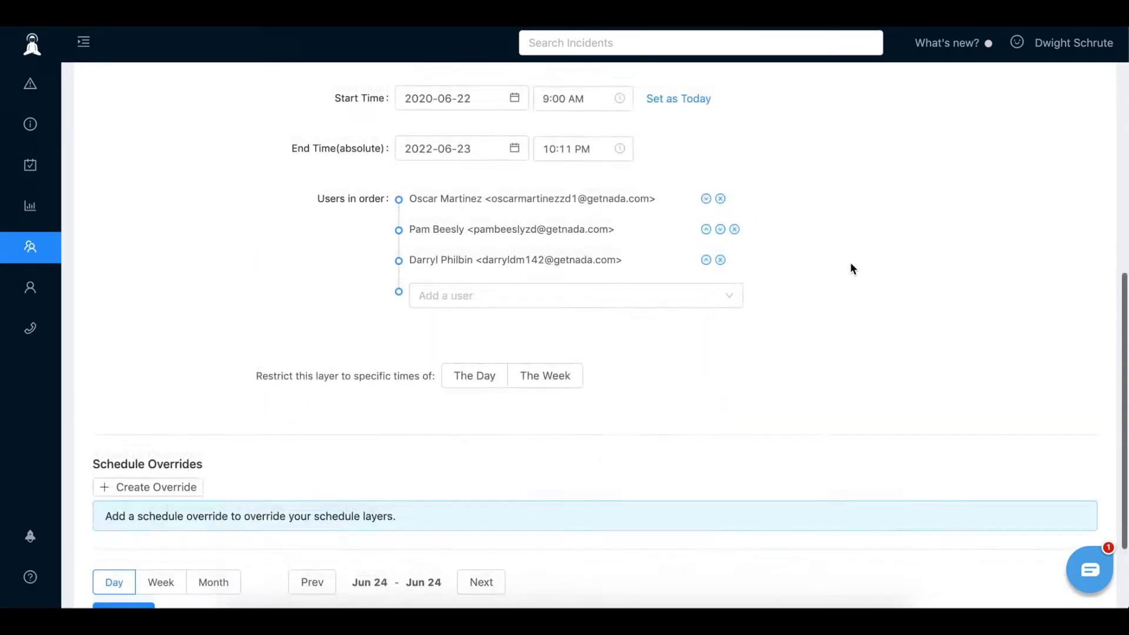
scroll(197, 435, down, 2)
click(213, 373)
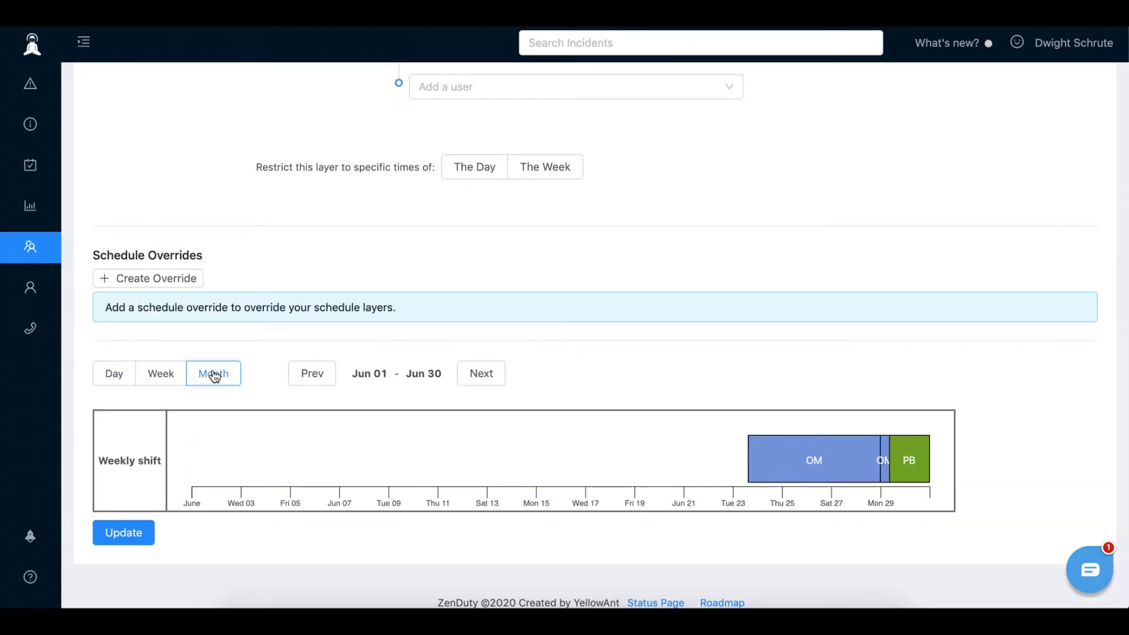
click(479, 380)
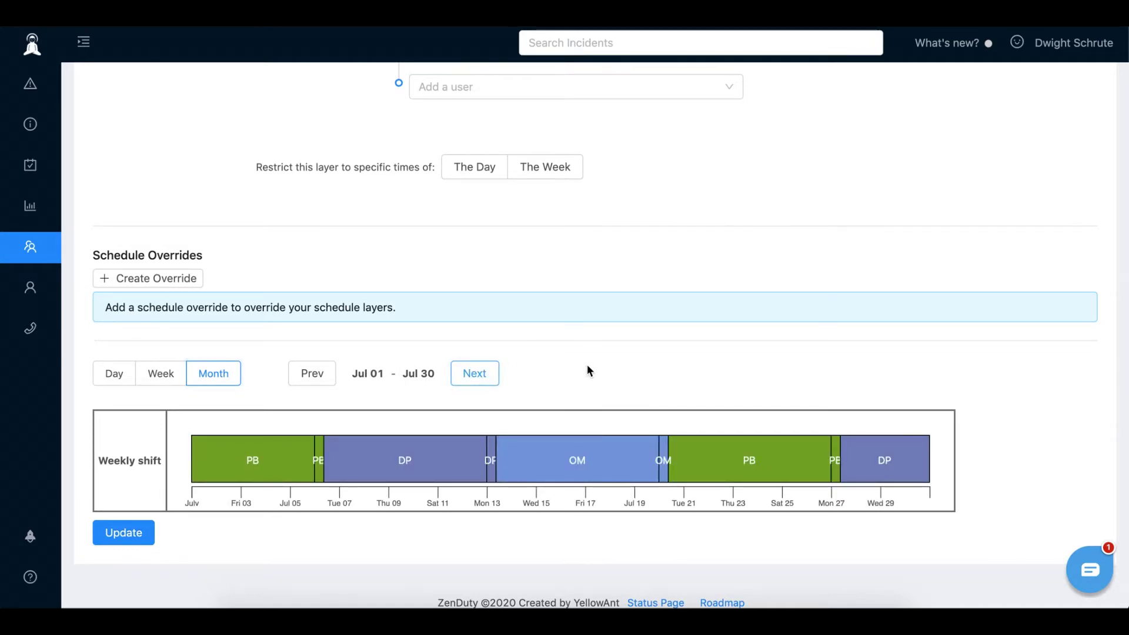
scroll(588, 369, up, 6)
scroll(587, 365, up, 4)
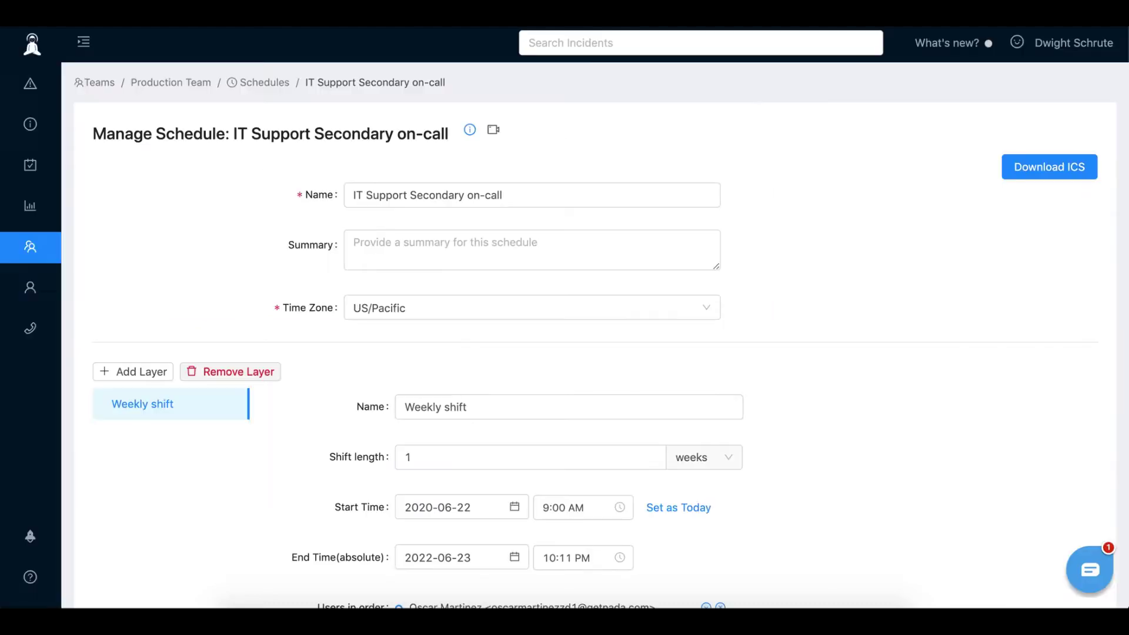
- Return to the team's schedules and start a new schedule named "IT Support Primary on-call"
click(257, 85)
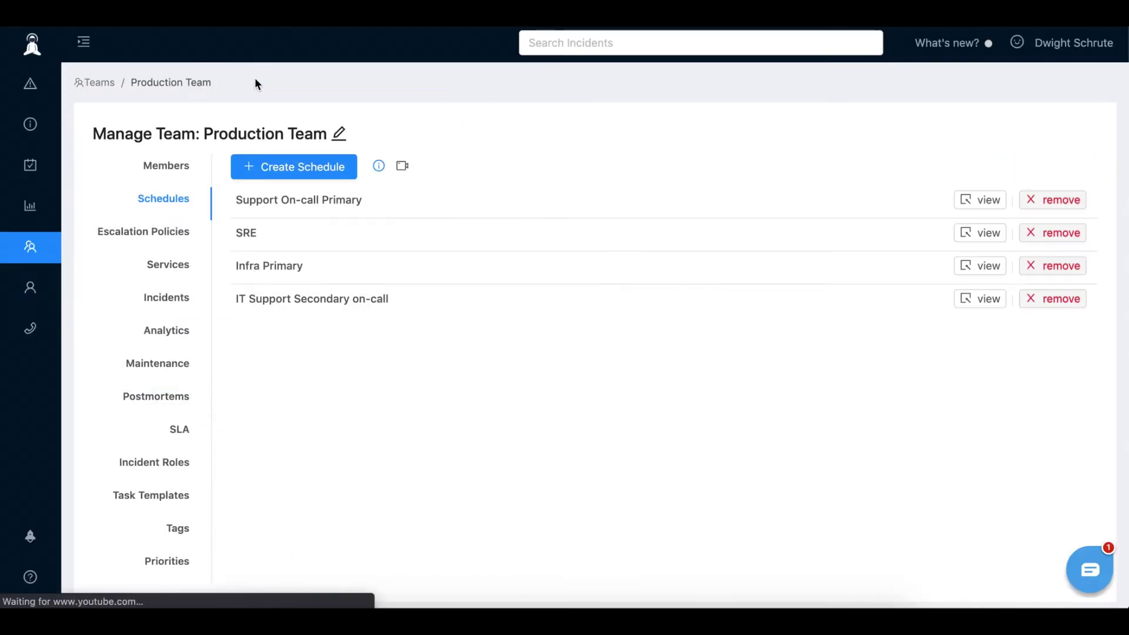
click(271, 168)
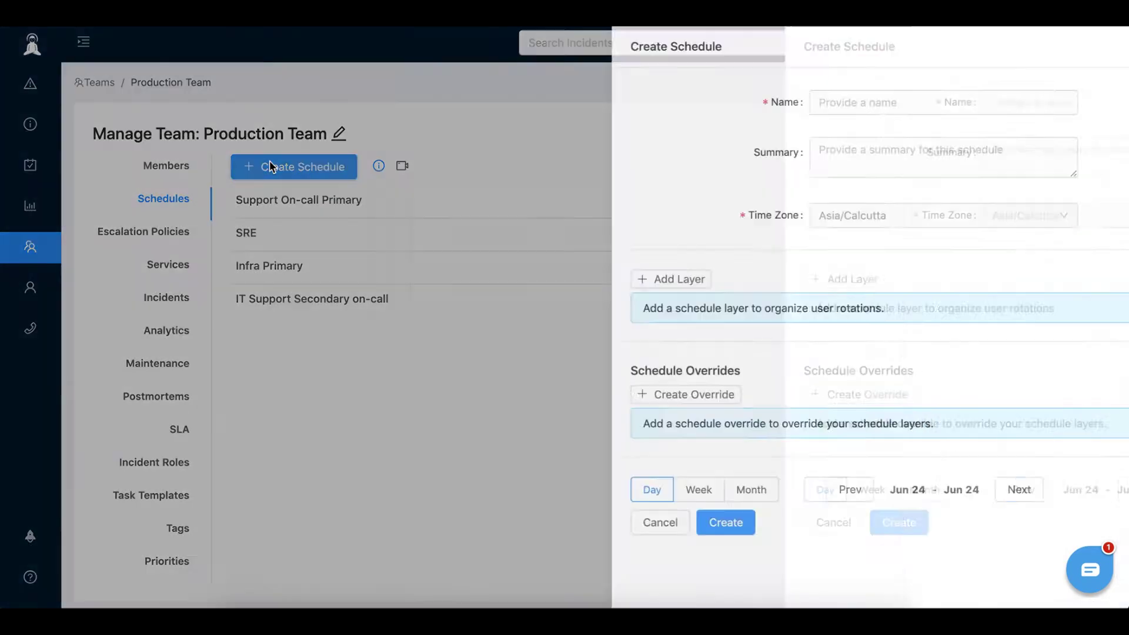
click(603, 101)
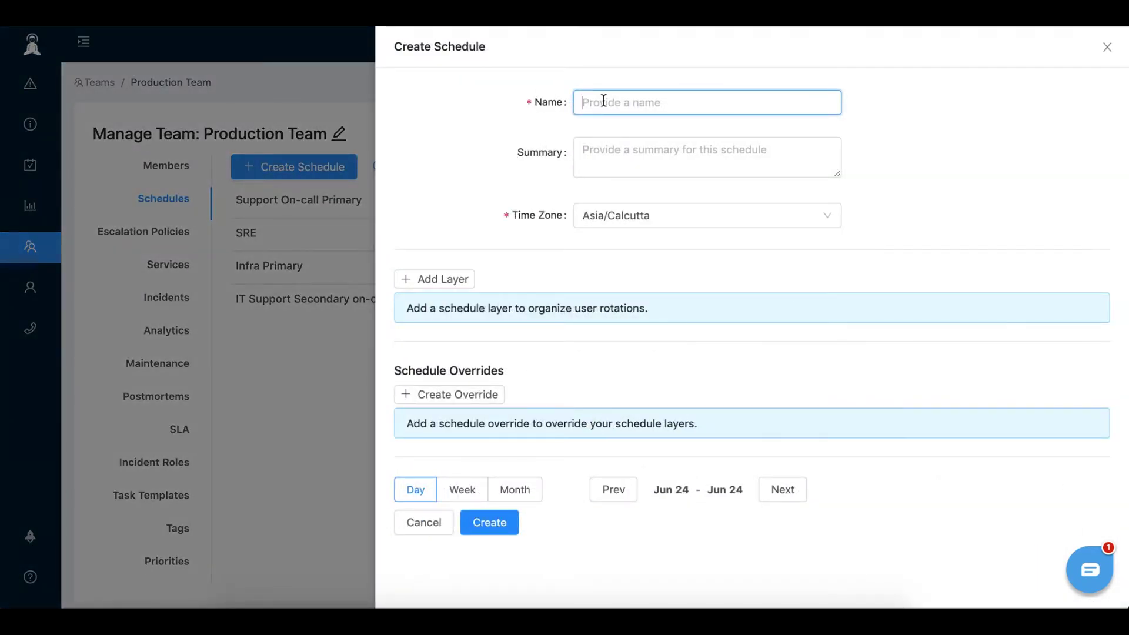
text(IT Support)
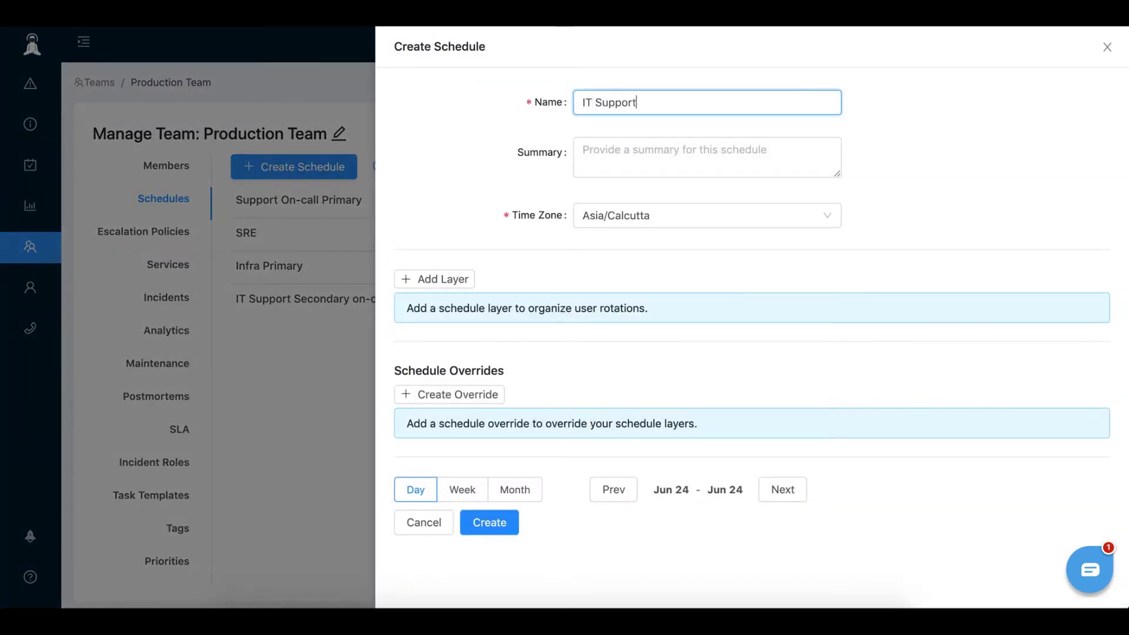
text( Primary on-call)
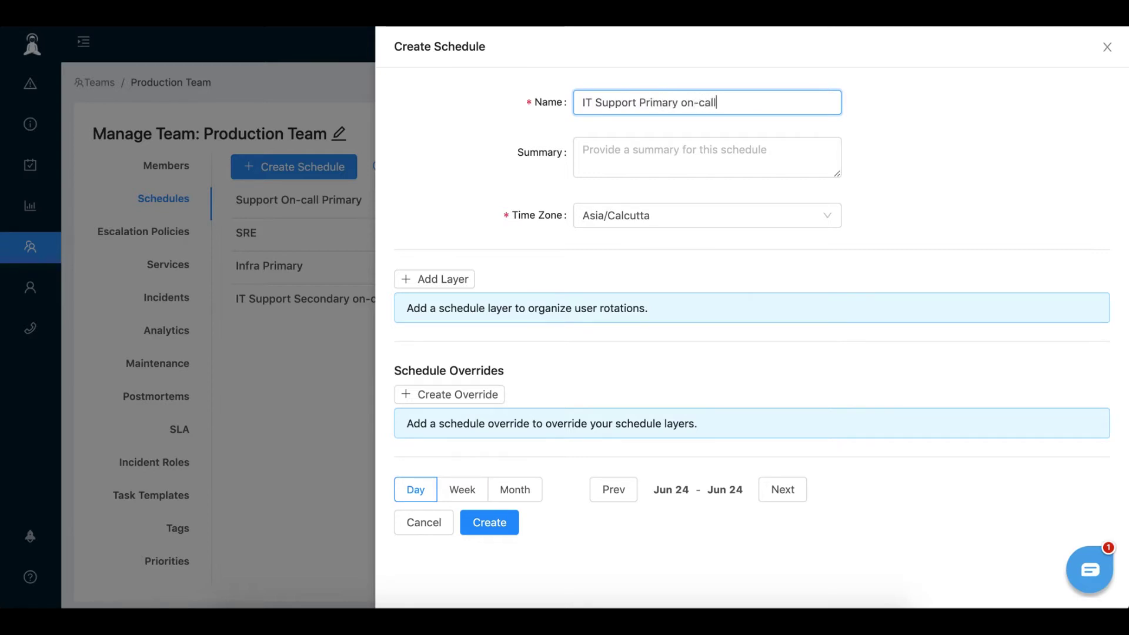
triple_click(614, 102)
- Set the primary on-call schedule's time zone to US/Pacific
click(645, 214)
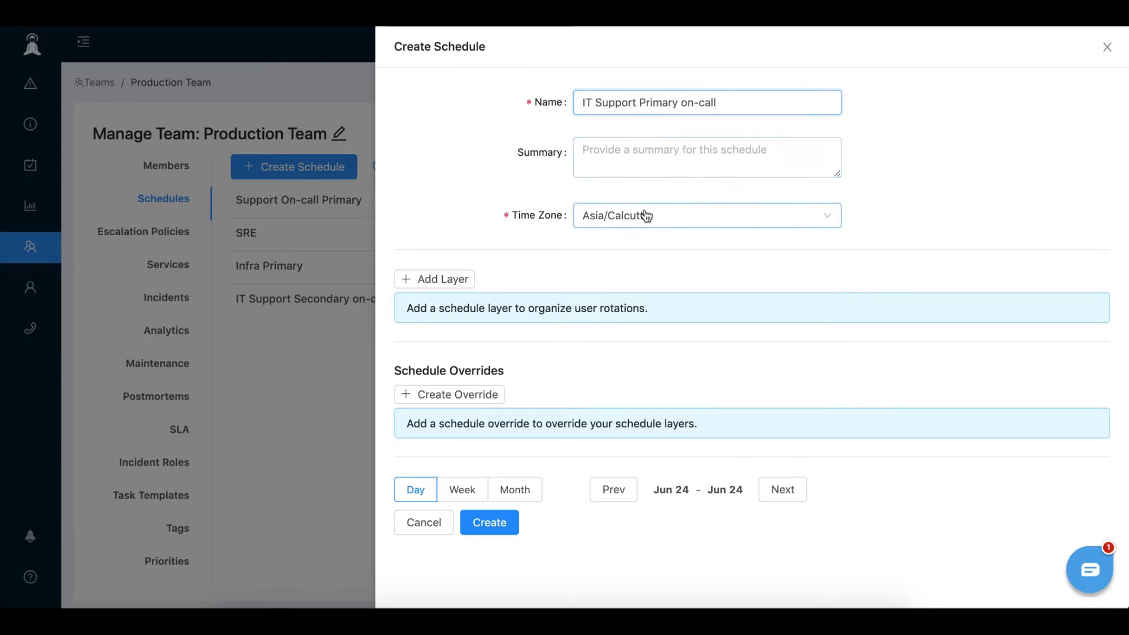
text(us/pac)
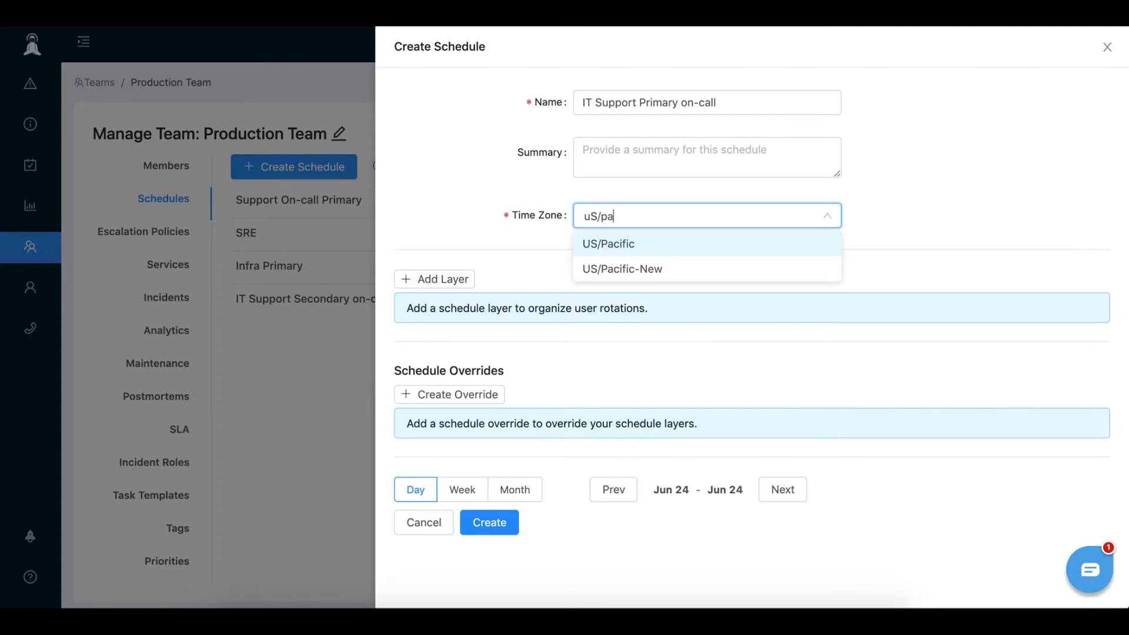
key(Return)
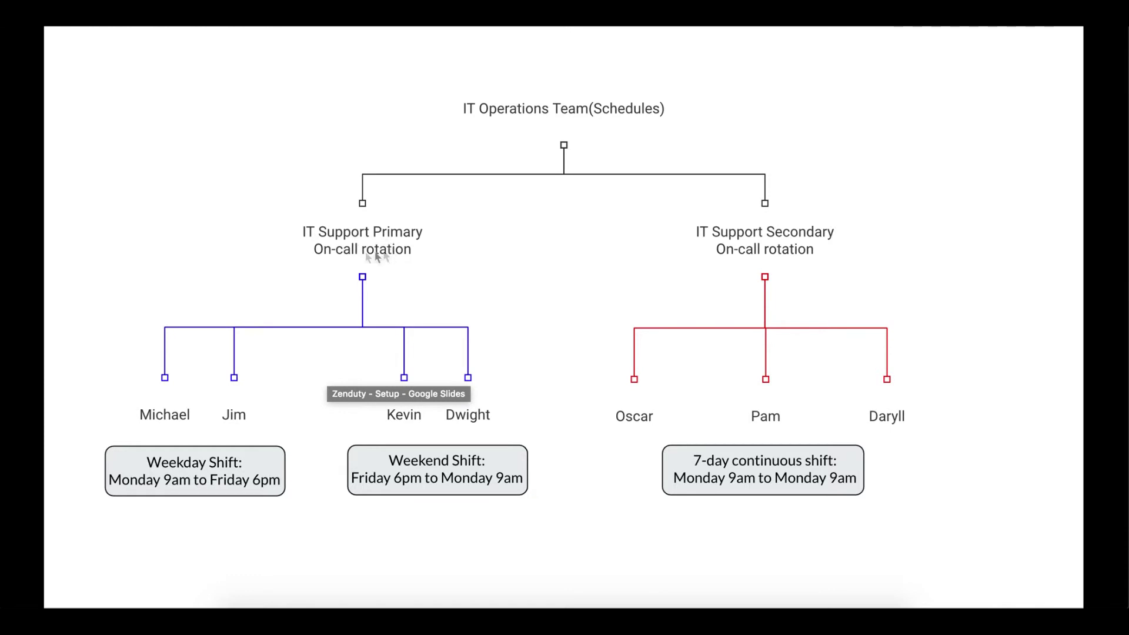
- Return from the slides to the schedule form and add a layer named "Weekday shift" with a shift length of 7 days
click(312, 372)
key(Left)
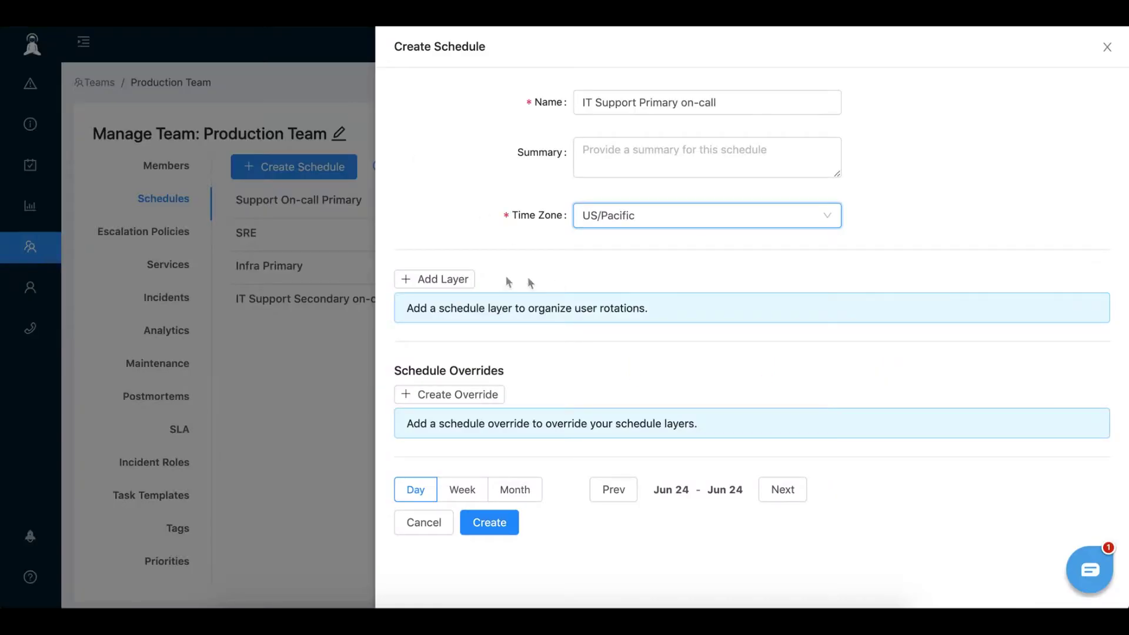
click(439, 280)
click(676, 313)
text(Weekday)
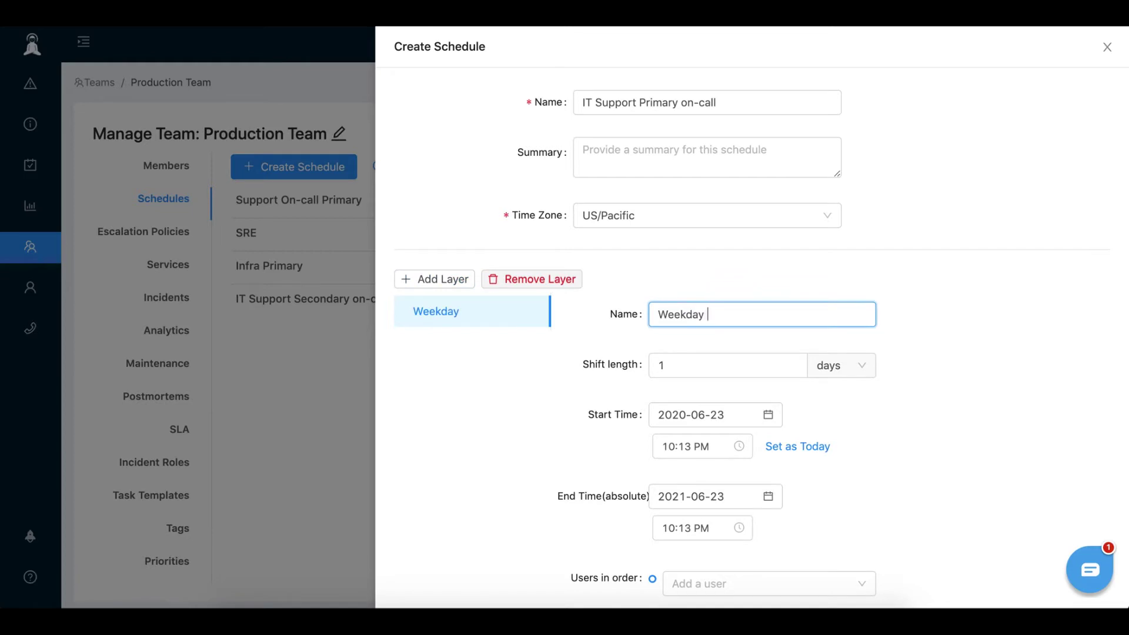
text( shift)
click(772, 365)
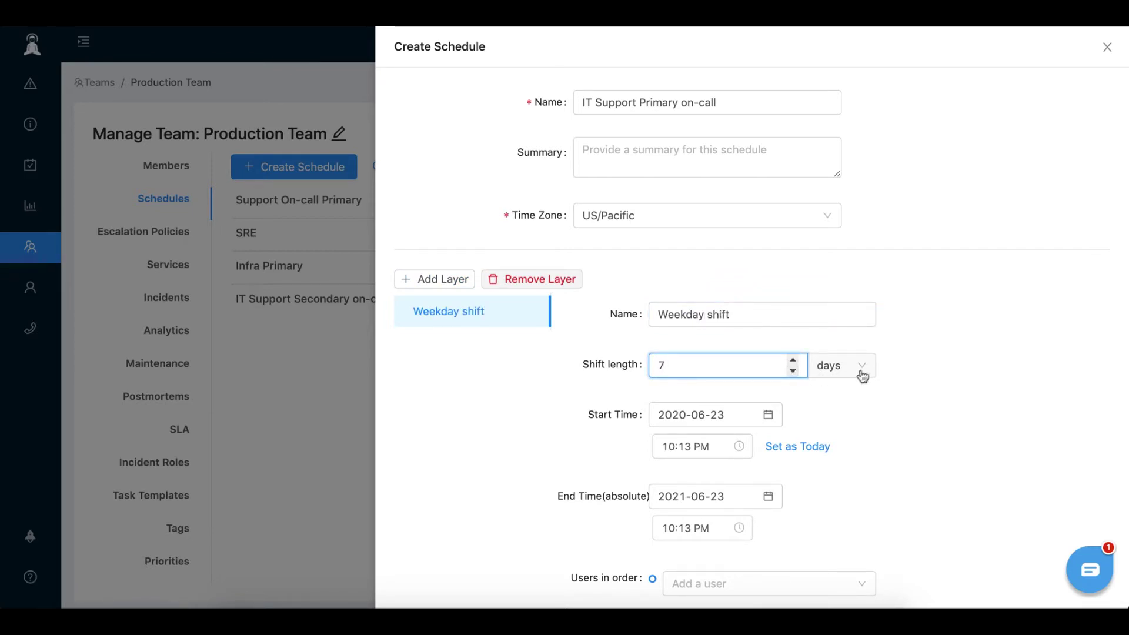
text(7)
- Set the Weekday shift layer's start to 2020-06-22 at 9:00 AM
scroll(905, 365, down, 3)
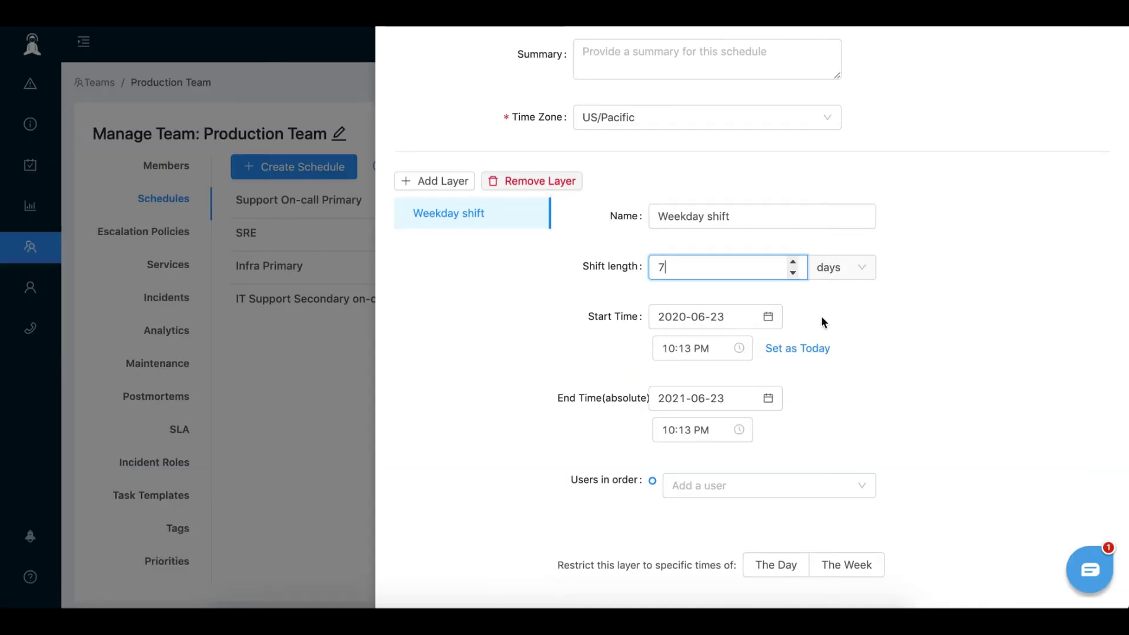
click(735, 318)
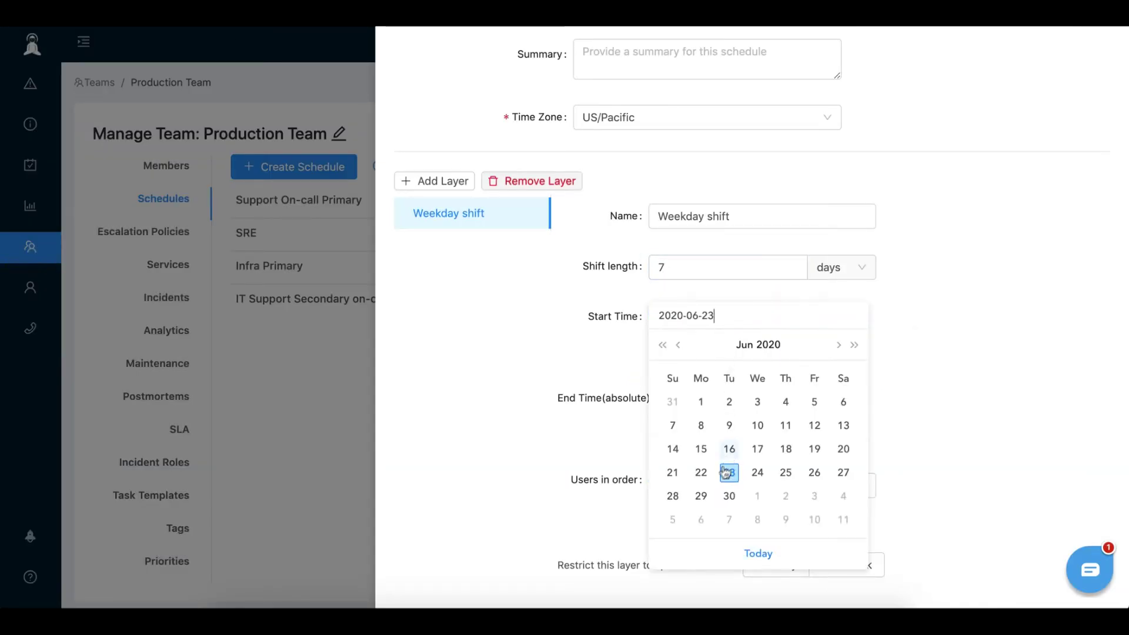
click(701, 472)
click(702, 352)
scroll(665, 400, up, 1)
click(666, 398)
scroll(716, 411, up, 1)
scroll(717, 400, up, 5)
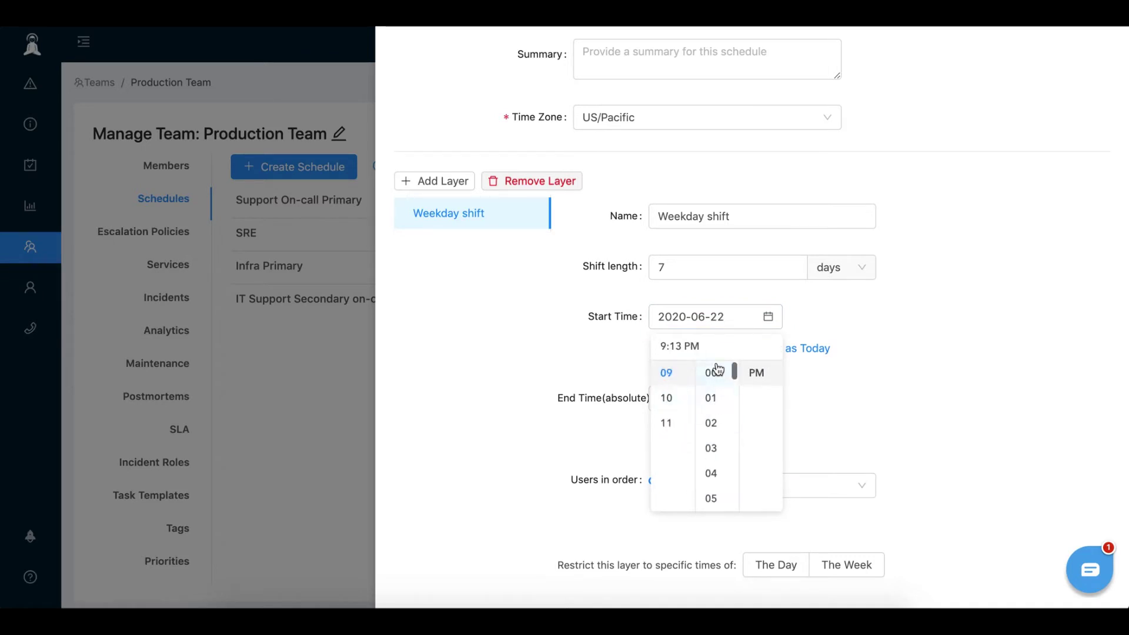
click(757, 373)
click(985, 366)
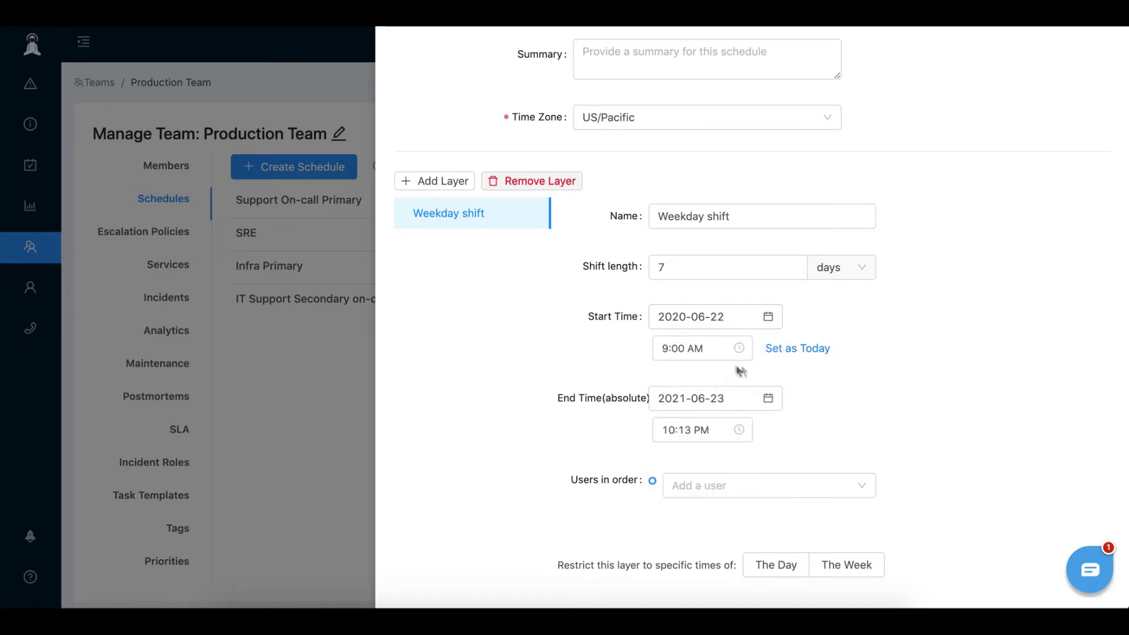
- Set the Weekday shift layer's end date to 2022-06-23
click(716, 392)
click(855, 187)
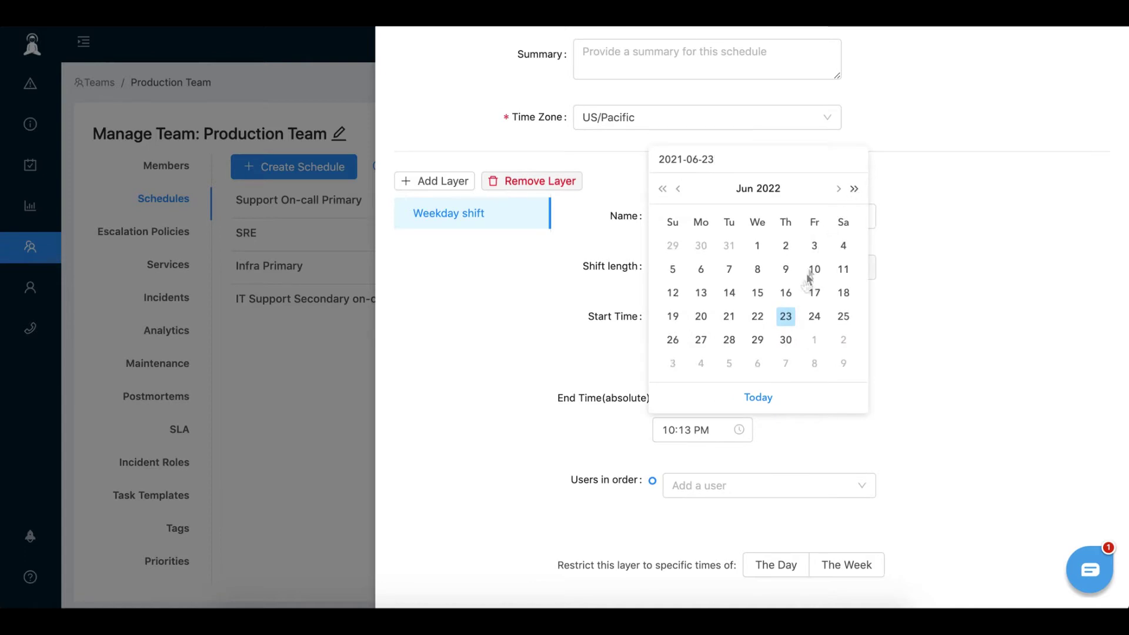
click(761, 316)
- Add the two users planned for the weekday shift to the layer's rotation, in the planned order
scroll(945, 345, down, 3)
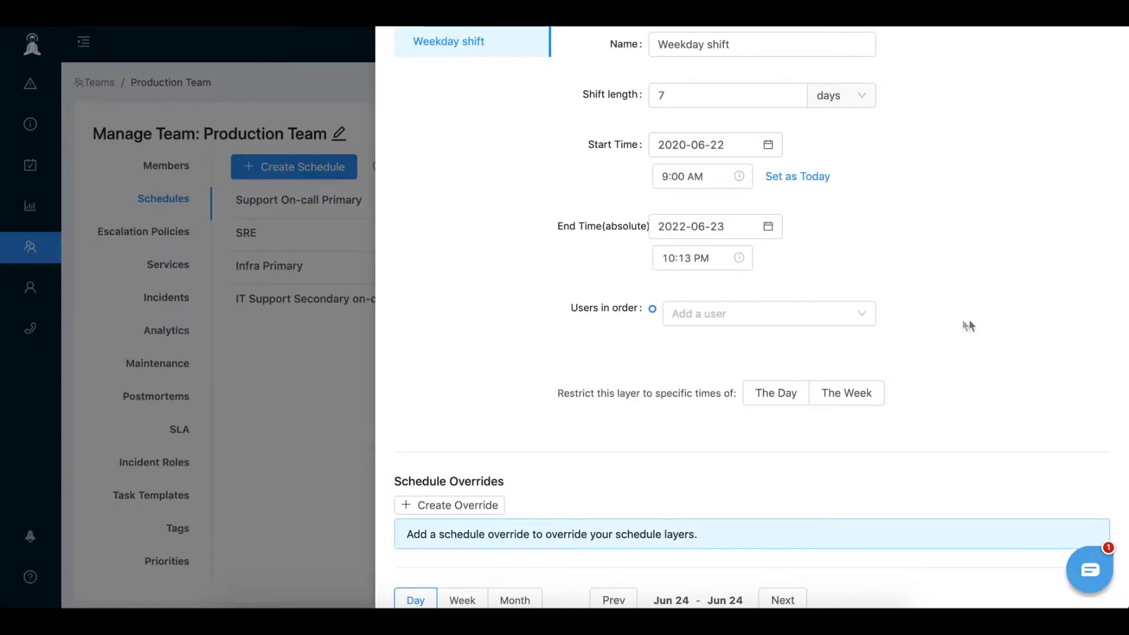
click(814, 310)
click(746, 365)
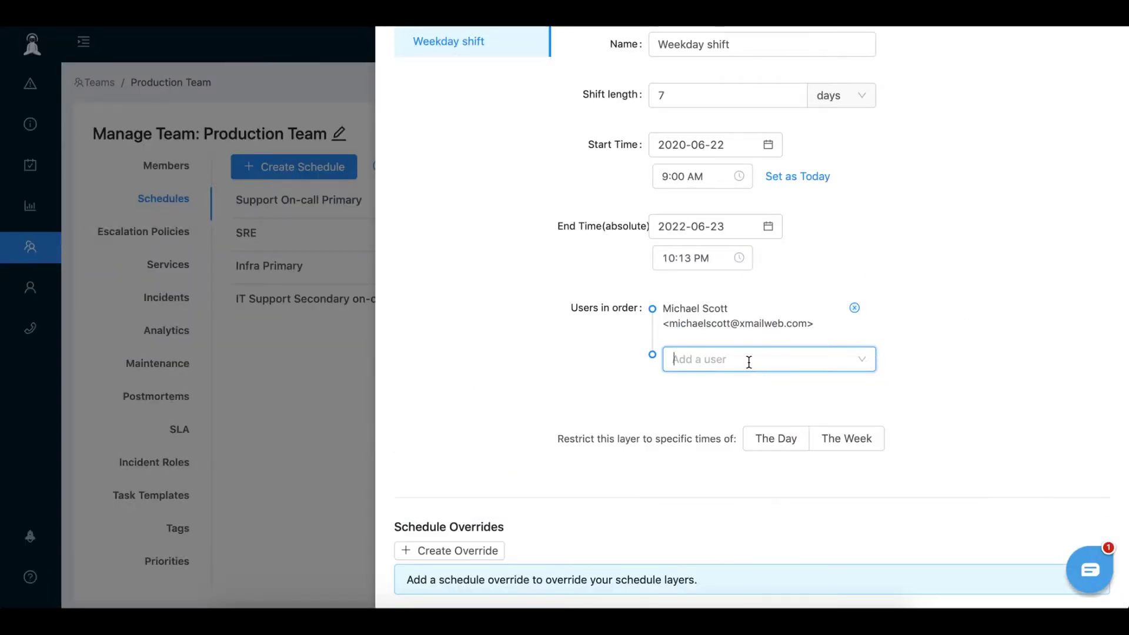
click(750, 364)
click(729, 436)
click(913, 366)
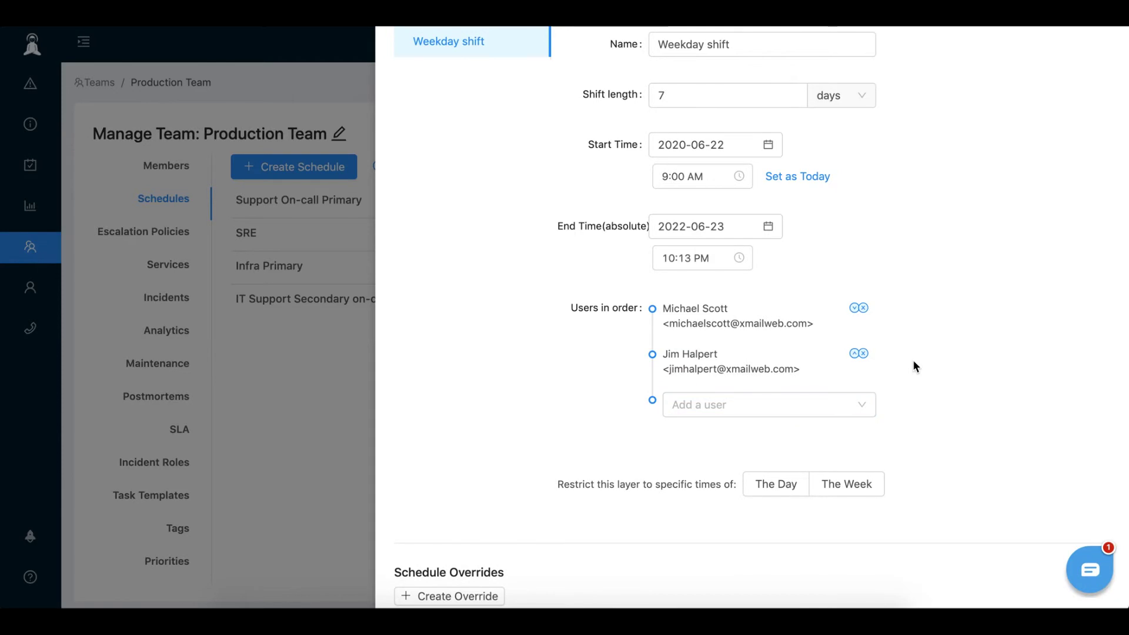
- Preview the Weekday shift rotation by month for June and July and compare it with the layer settings
scroll(913, 365, down, 4)
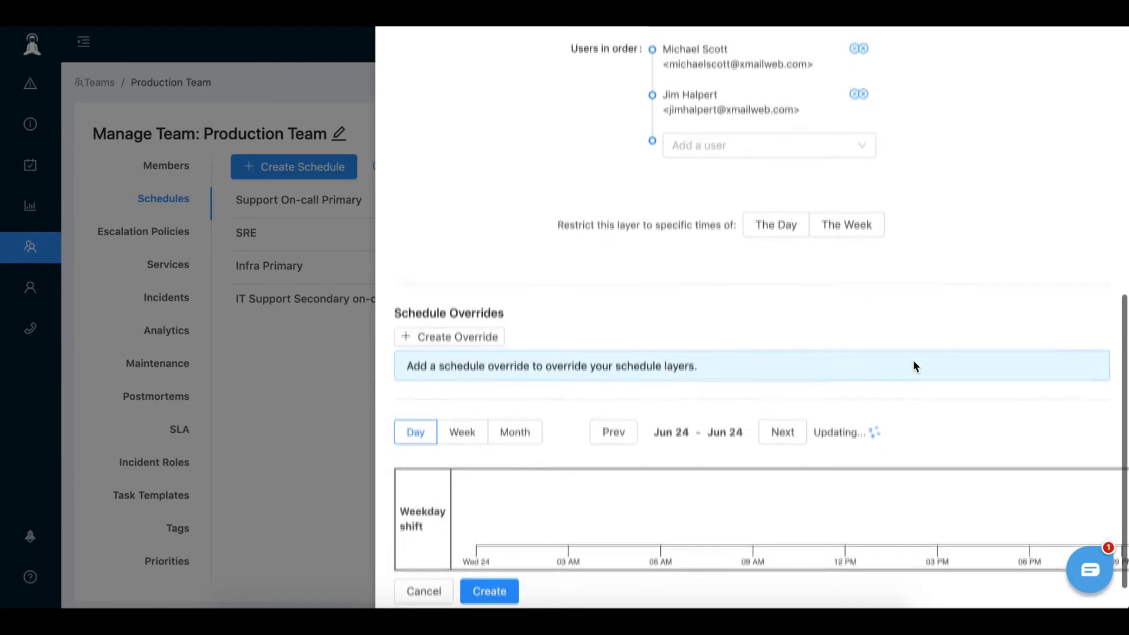
click(515, 421)
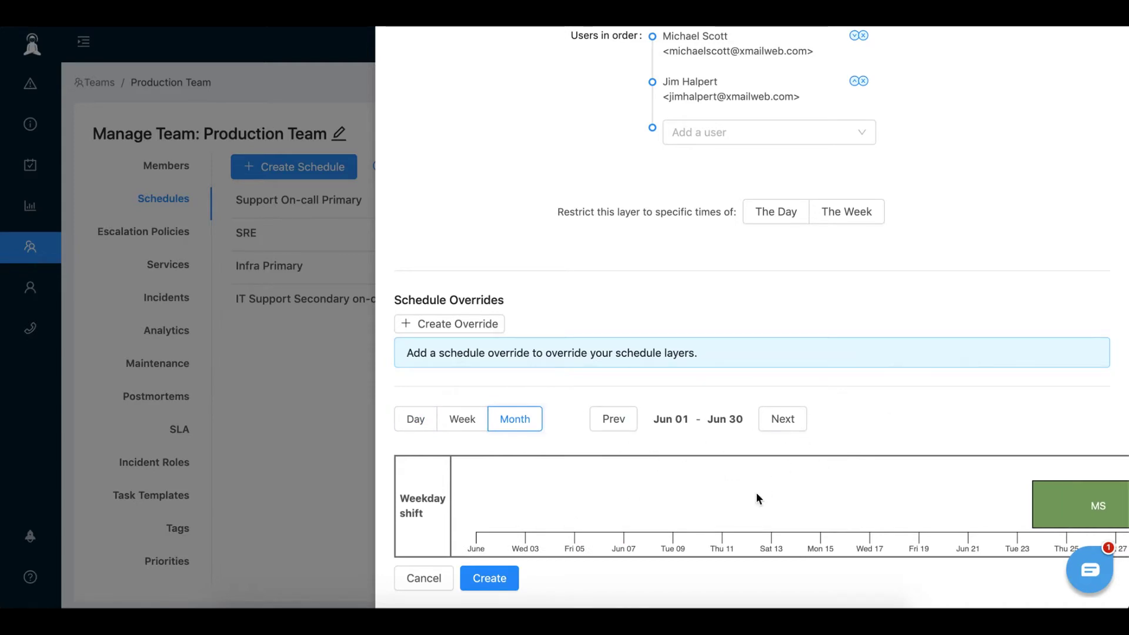
scroll(756, 493, right, 4)
scroll(565, 438, left, 4)
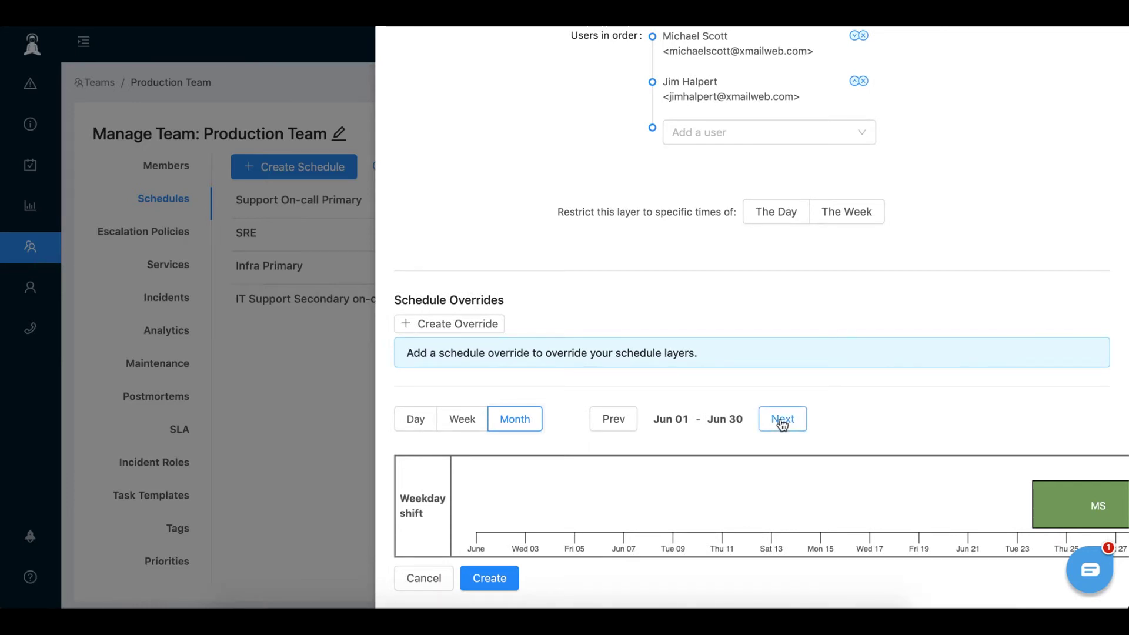
scroll(782, 422, up, 5)
scroll(704, 253, down, 4)
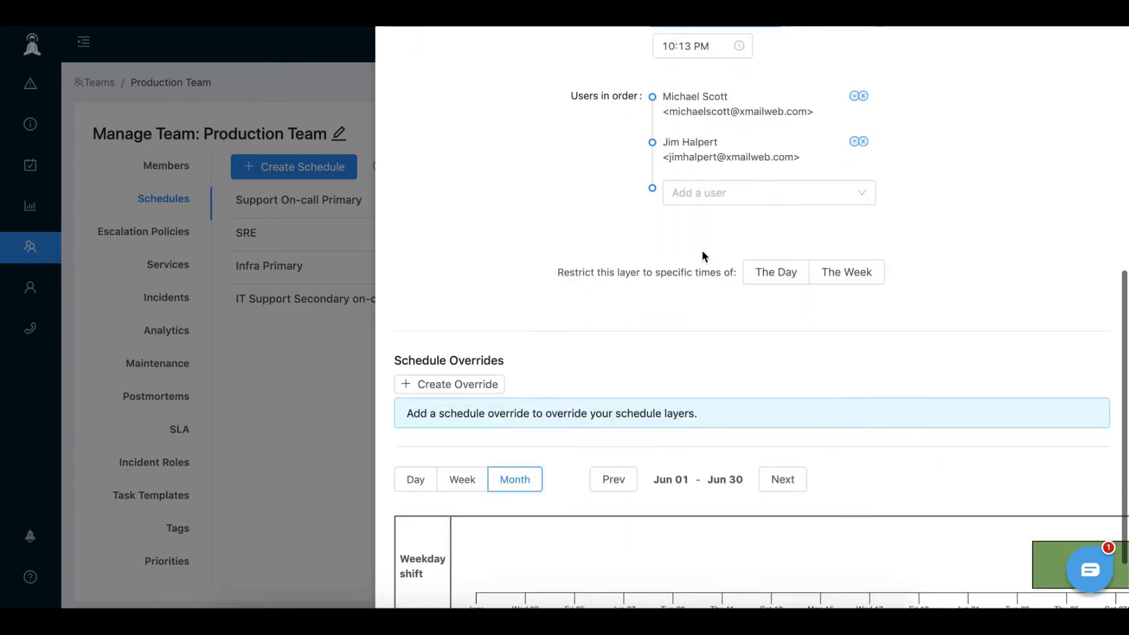
scroll(700, 250, down, 1)
click(774, 415)
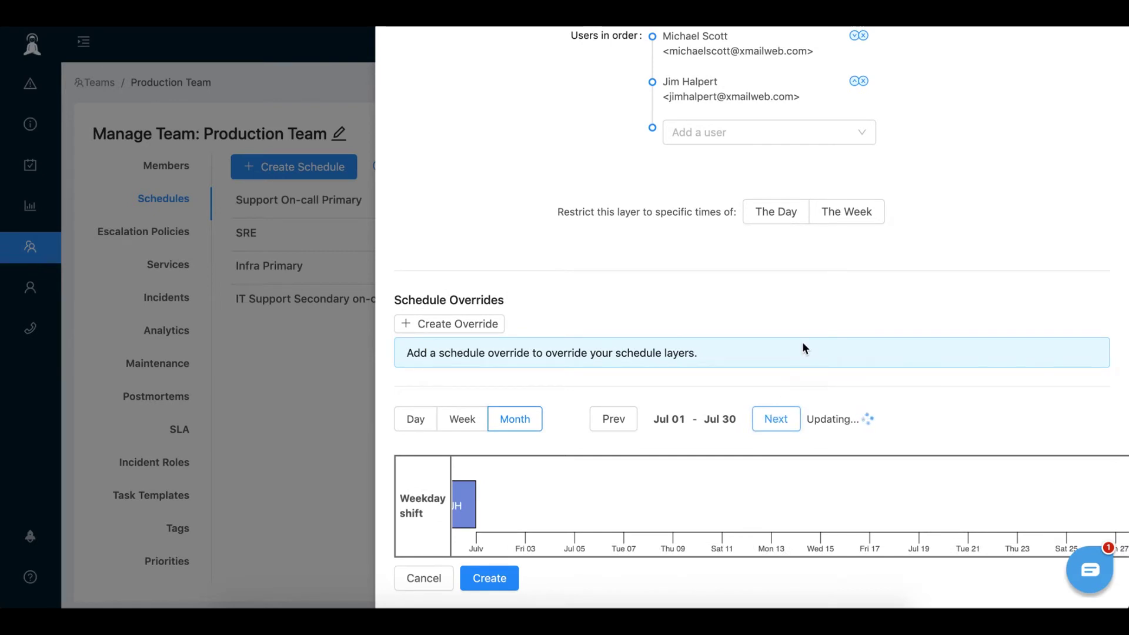
scroll(590, 347, up, 3)
scroll(590, 347, down, 3)
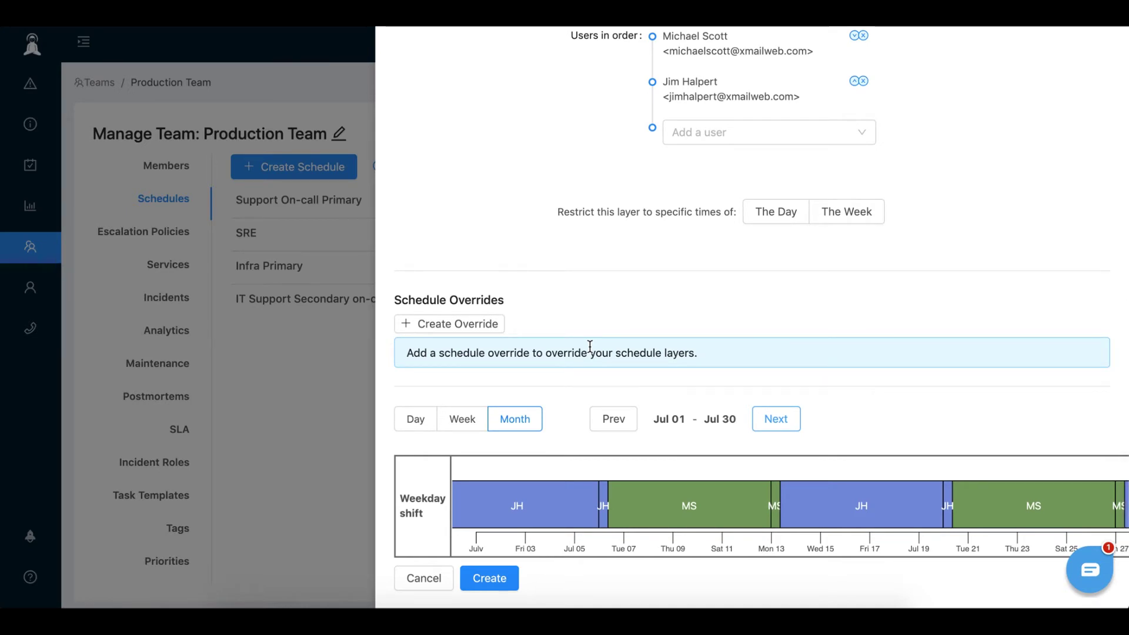
- Restrict the Weekday shift layer to specific times of the week, with Monday as the start day
scroll(589, 345, up, 4)
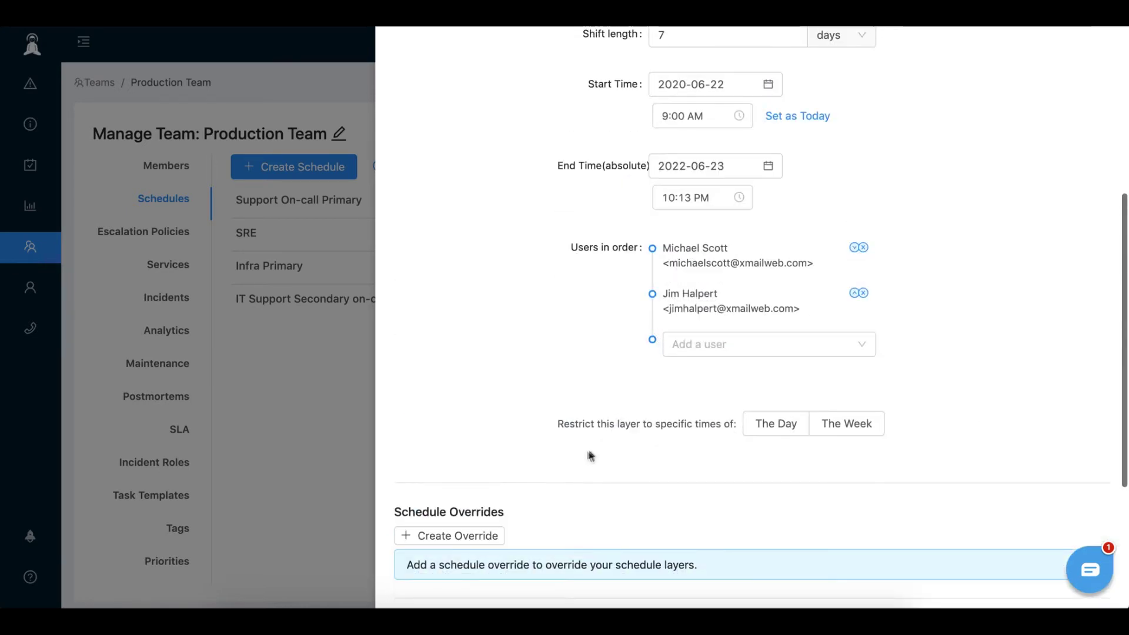
drag(560, 423, 675, 424)
click(728, 423)
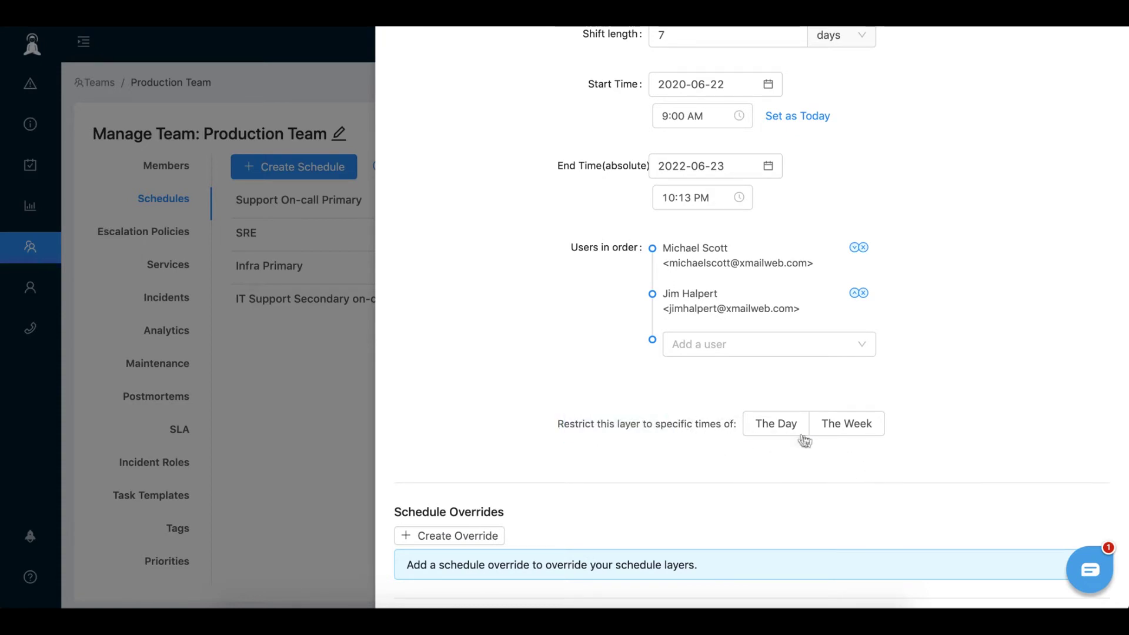
click(831, 432)
scroll(911, 350, down, 5)
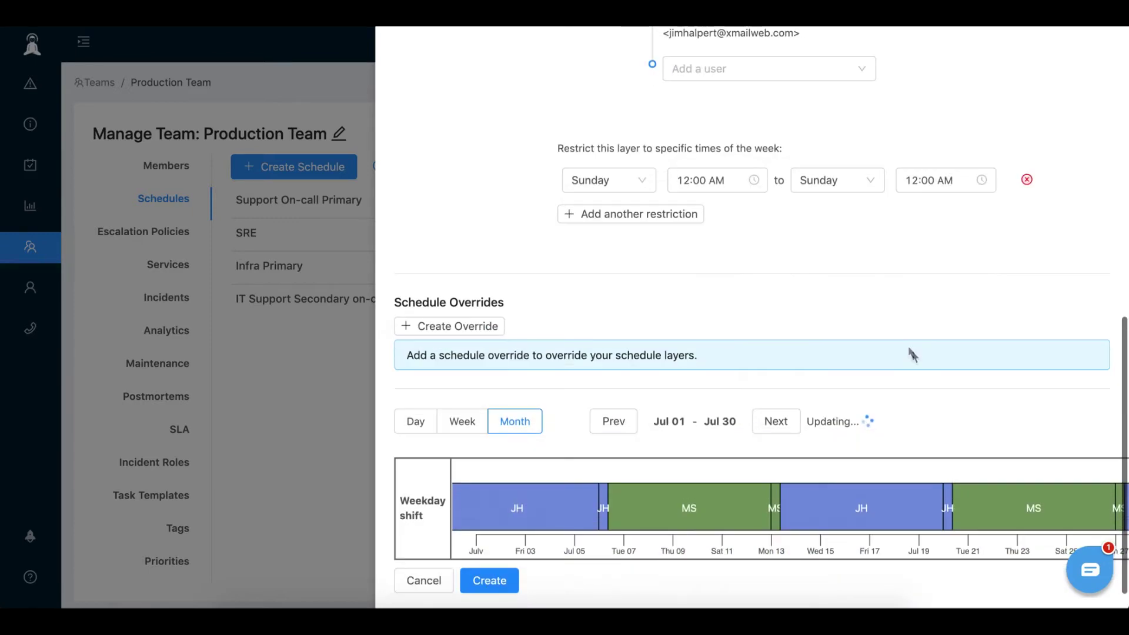
scroll(809, 264, up, 2)
click(608, 272)
scroll(780, 333, up, 1)
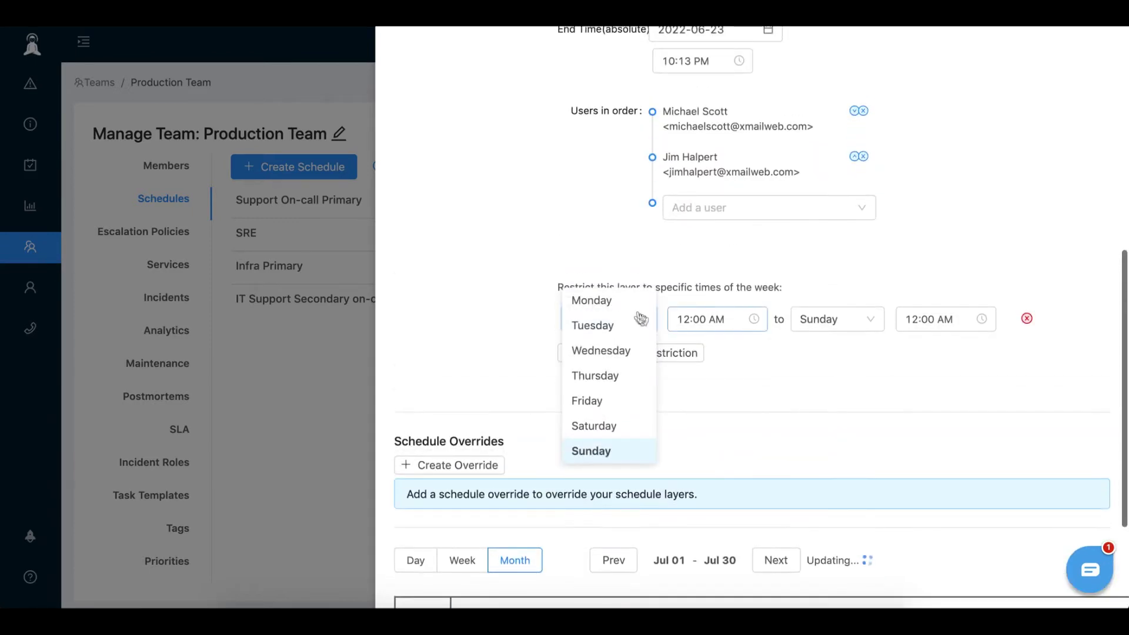
click(645, 320)
click(633, 321)
click(611, 348)
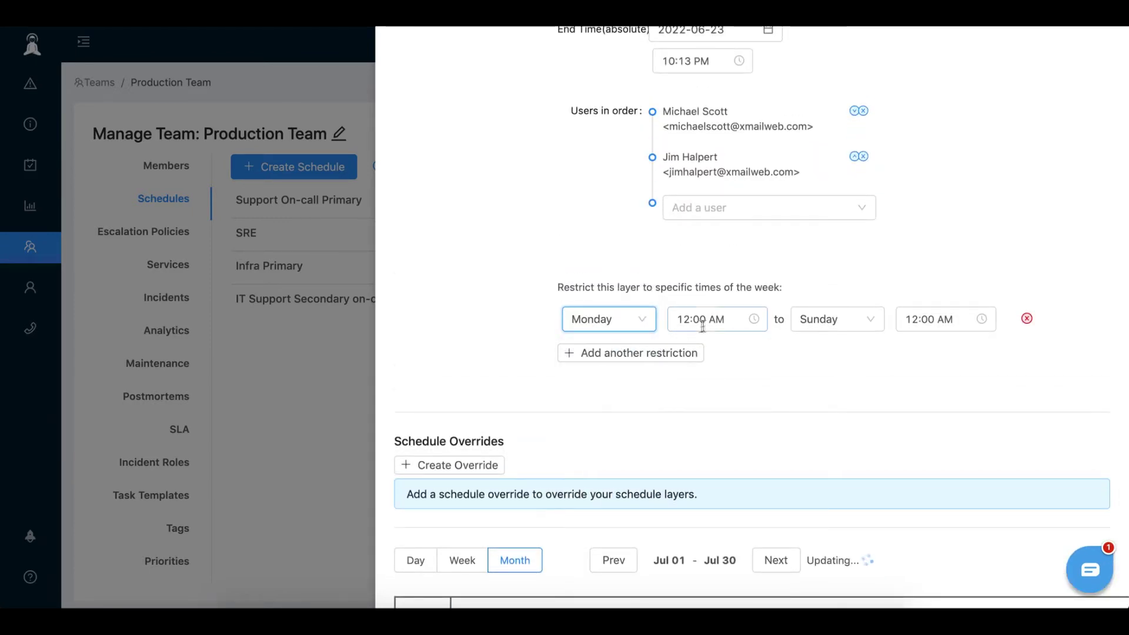
- Set the weekly restriction's start time to 9:00 AM
click(705, 323)
scroll(694, 400, down, 2)
scroll(693, 400, down, 3)
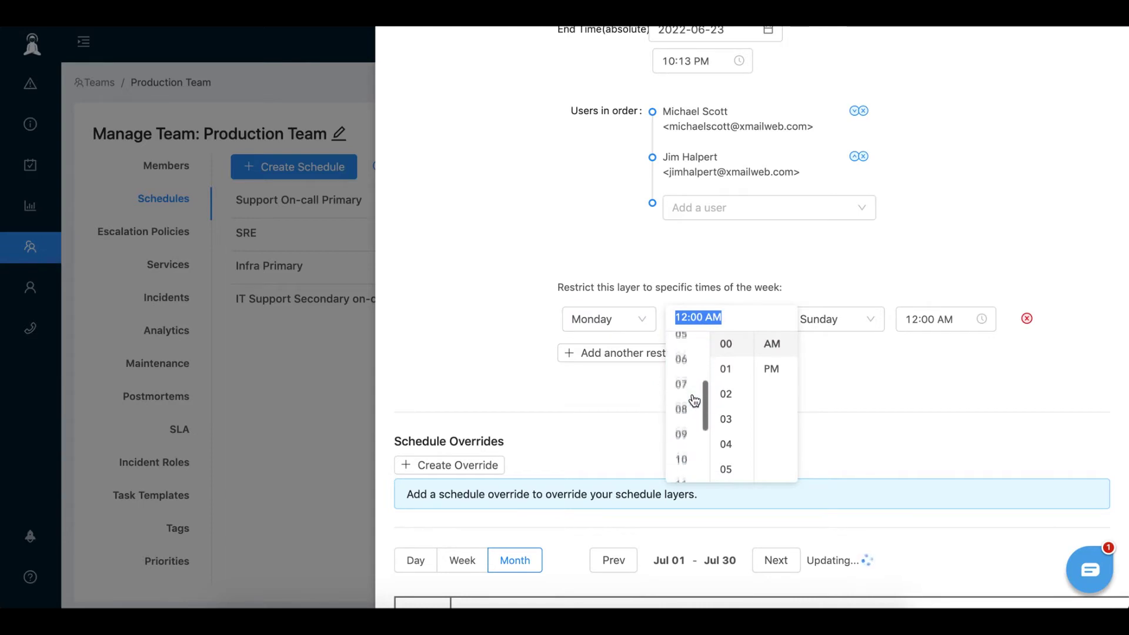
click(686, 412)
click(774, 347)
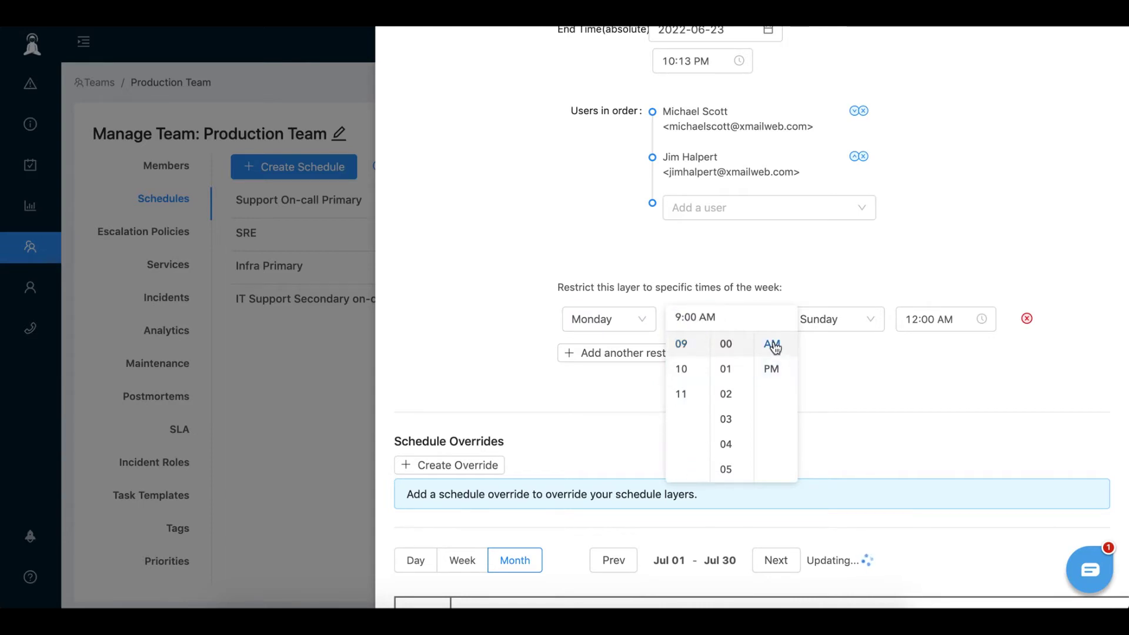
click(876, 379)
- Set the weekly restriction to end on Friday at 6:00 PM
click(856, 320)
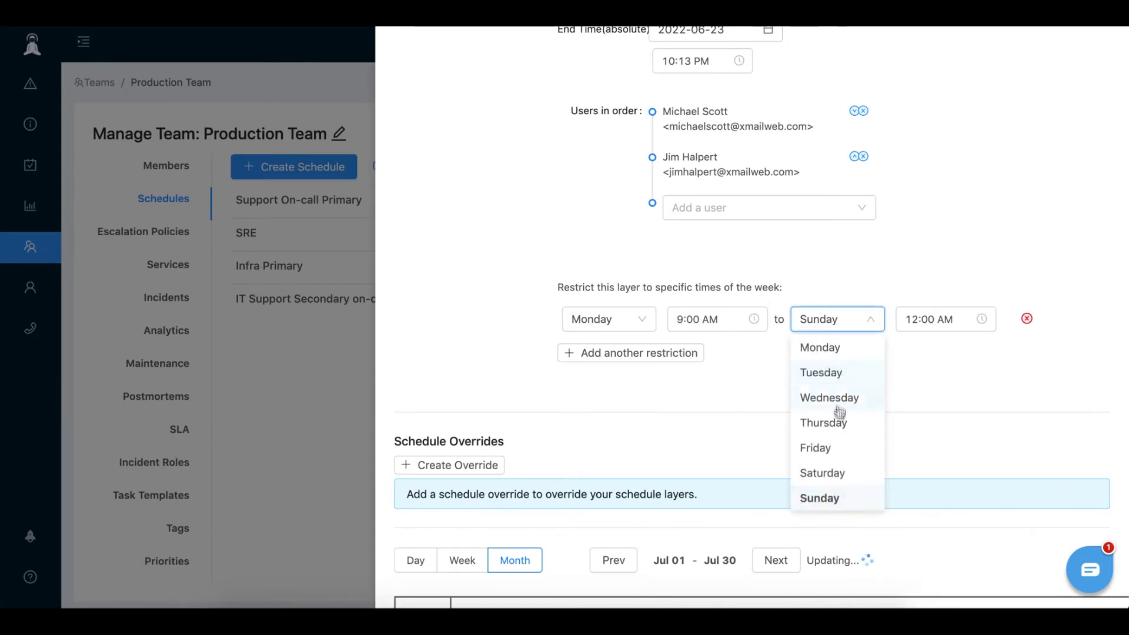
click(829, 446)
click(940, 319)
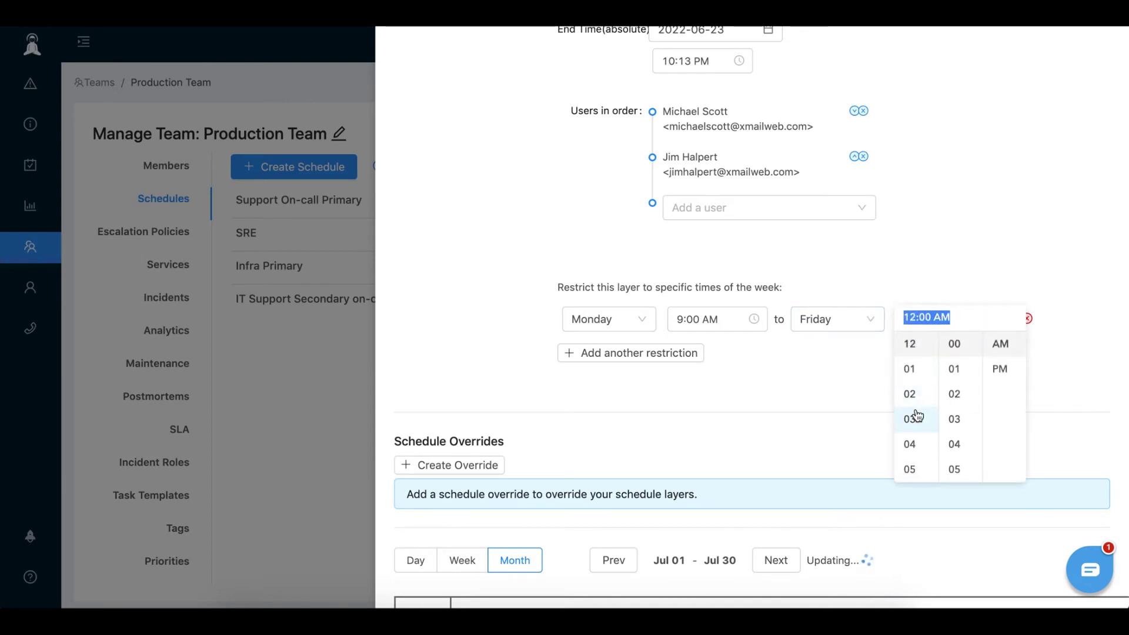
scroll(915, 433, down, 2)
click(915, 436)
click(999, 371)
click(1009, 241)
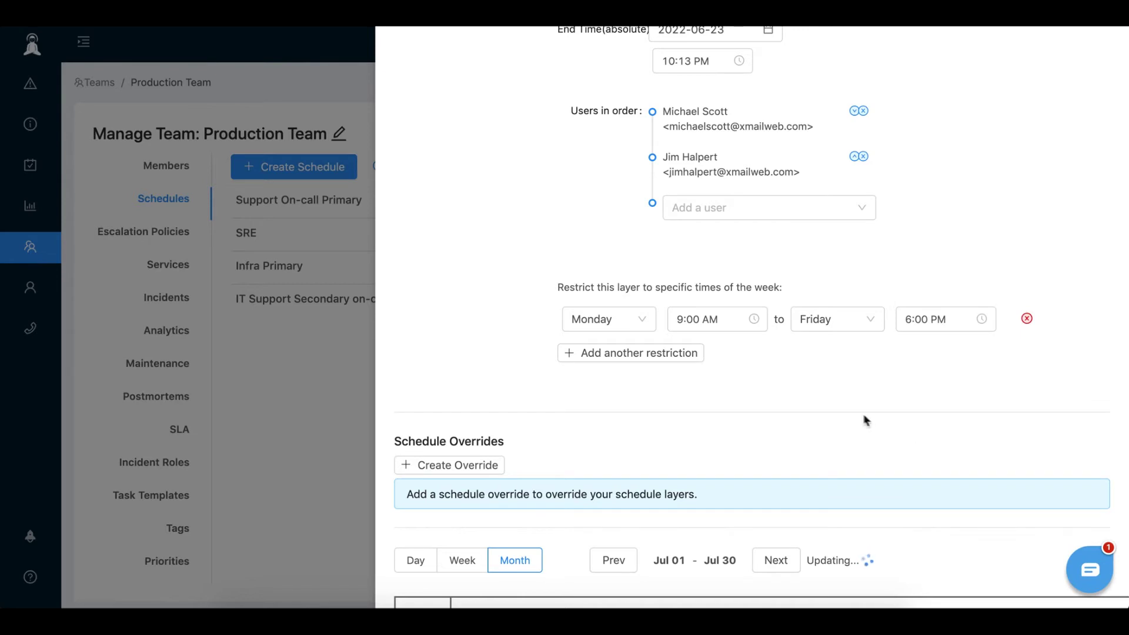
- Check the restricted rotation in the July month preview and in the weekly previews for Jun 21–27 and Jun 28–Jul 04
scroll(863, 414, down, 2)
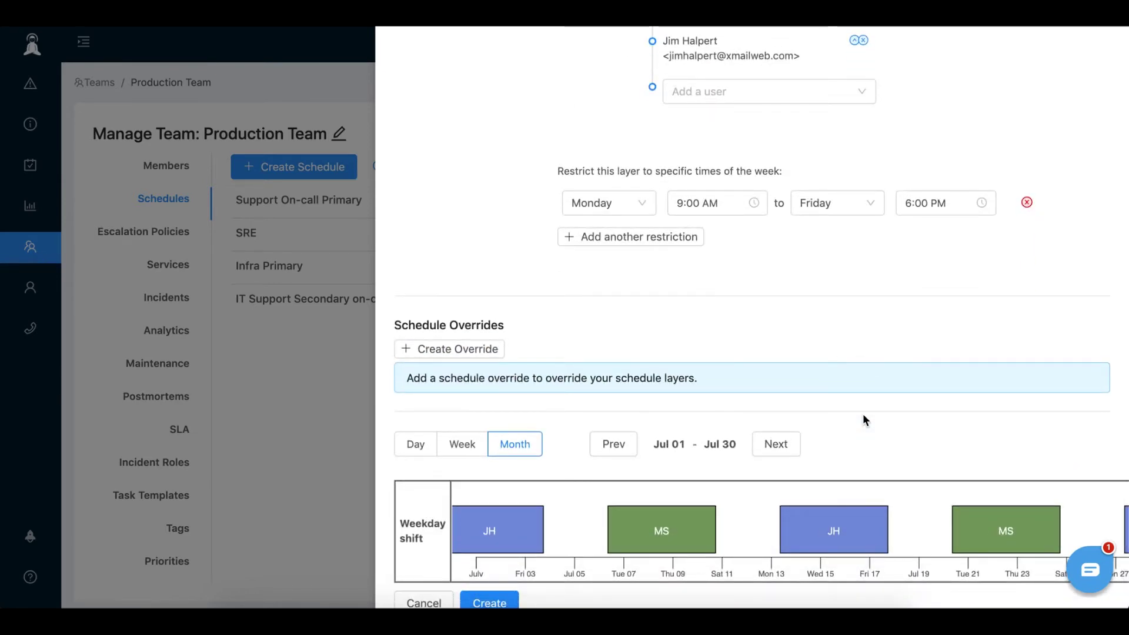
scroll(754, 500, down, 1)
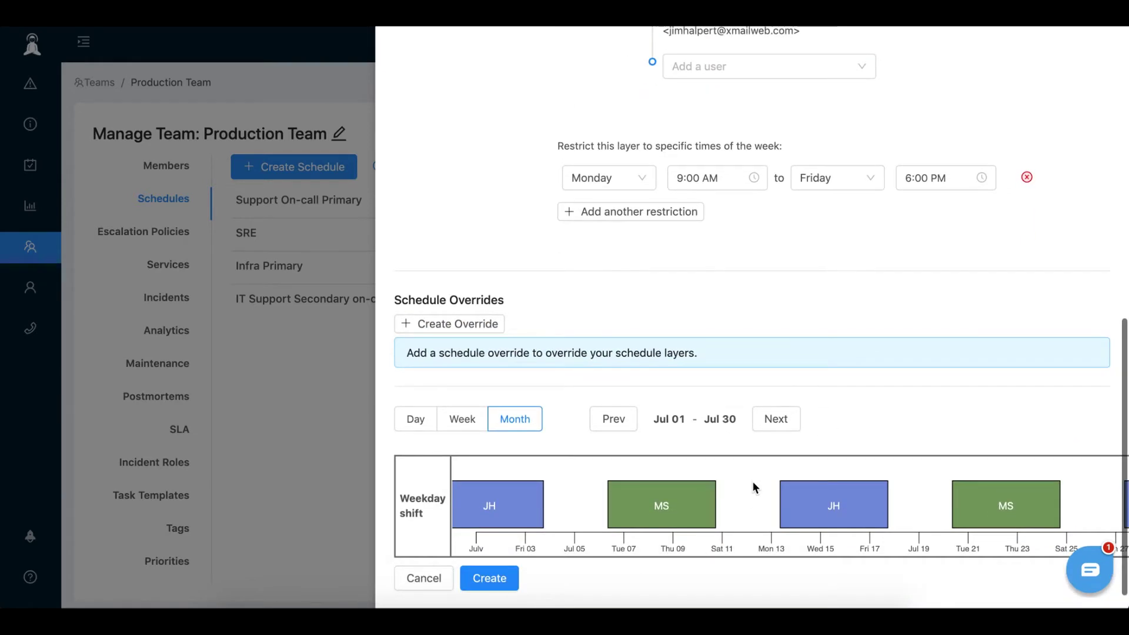
click(463, 421)
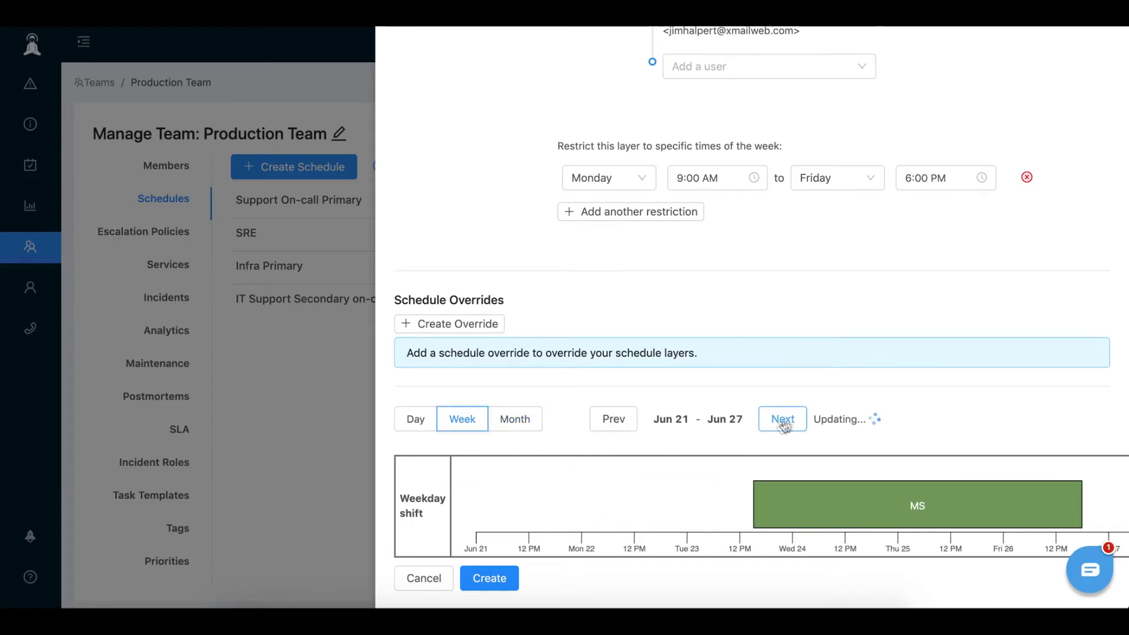
scroll(869, 415, right, 2)
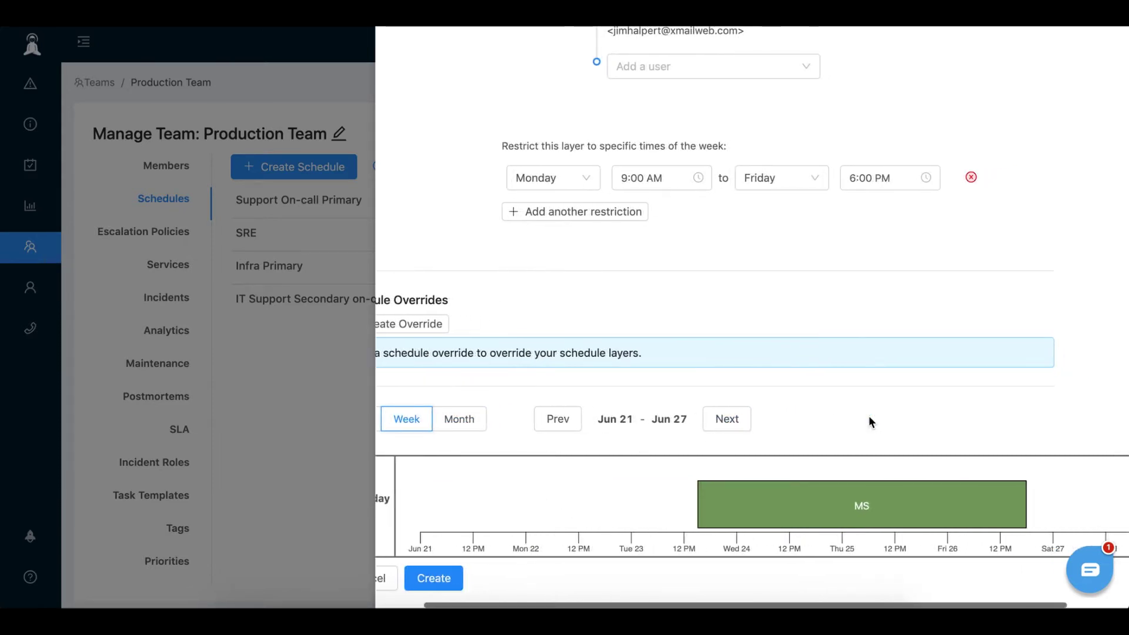
click(727, 419)
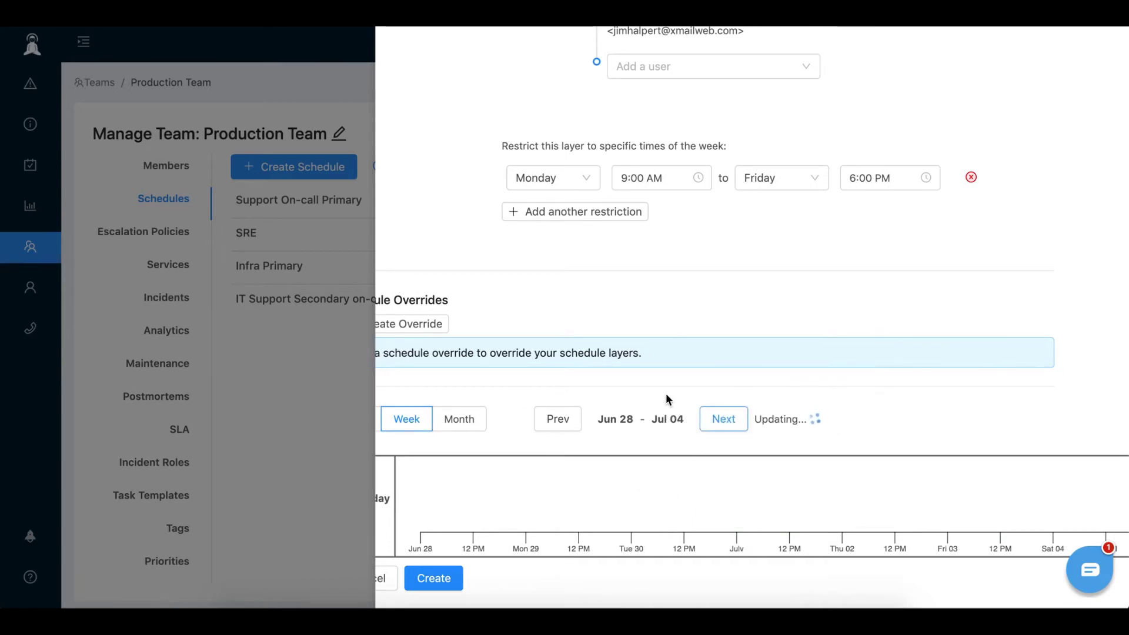
scroll(588, 520, left, 2)
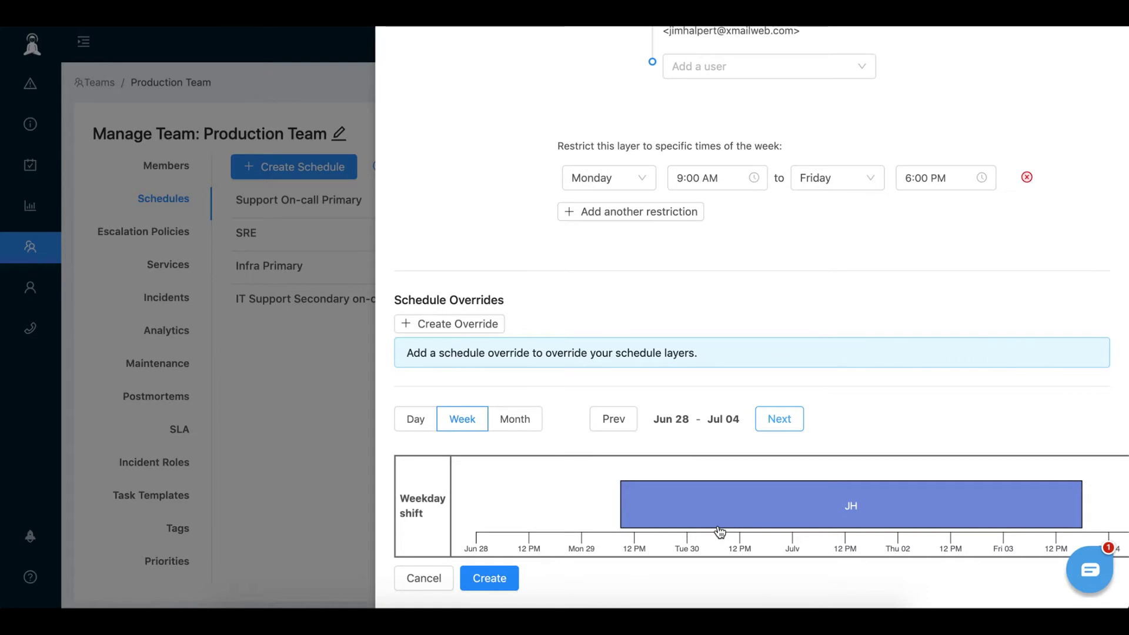
scroll(715, 531, right, 3)
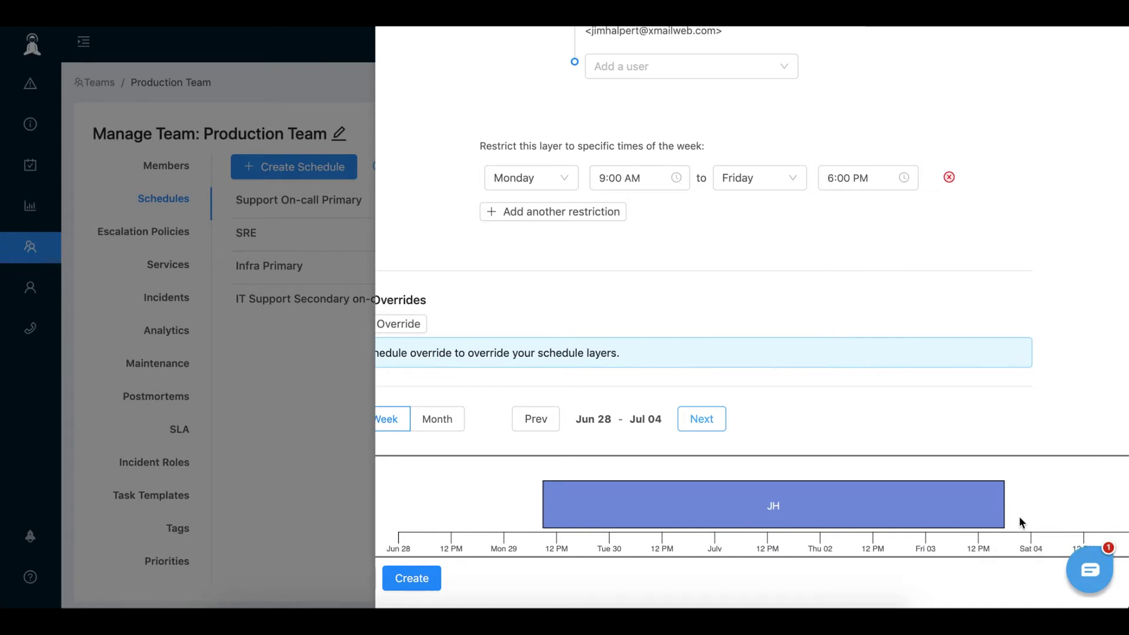
scroll(850, 424, left, 3)
scroll(850, 424, up, 5)
scroll(850, 431, up, 3)
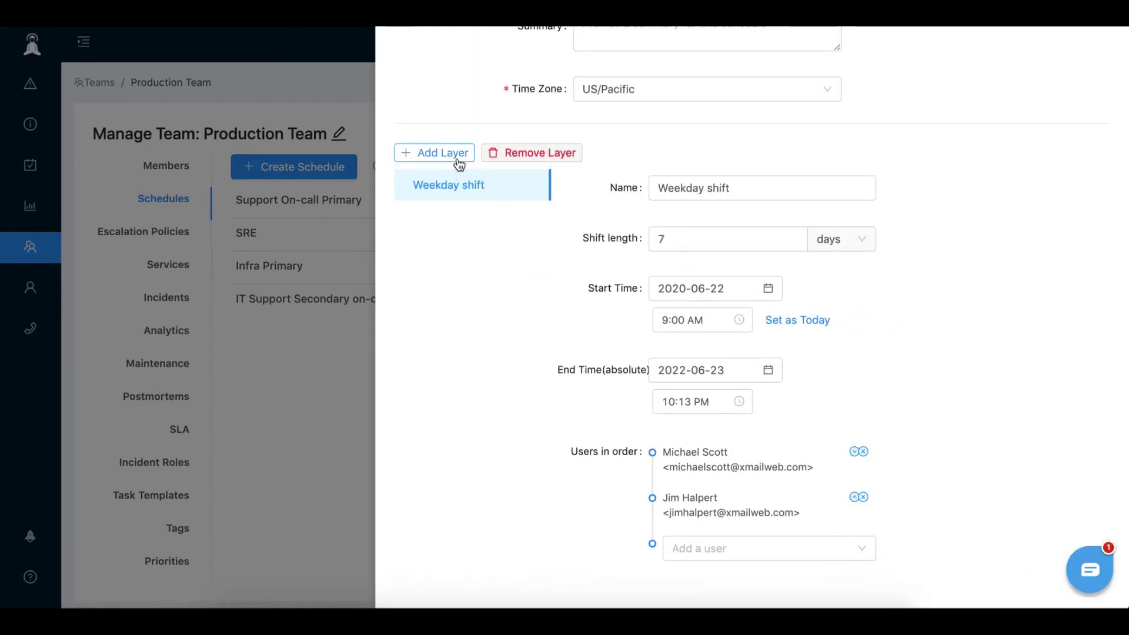
- Add a second layer named "Weekend Shift" to the schedule, with a shift length of 1 week
click(441, 155)
click(668, 187)
text(Weekdn Shif)
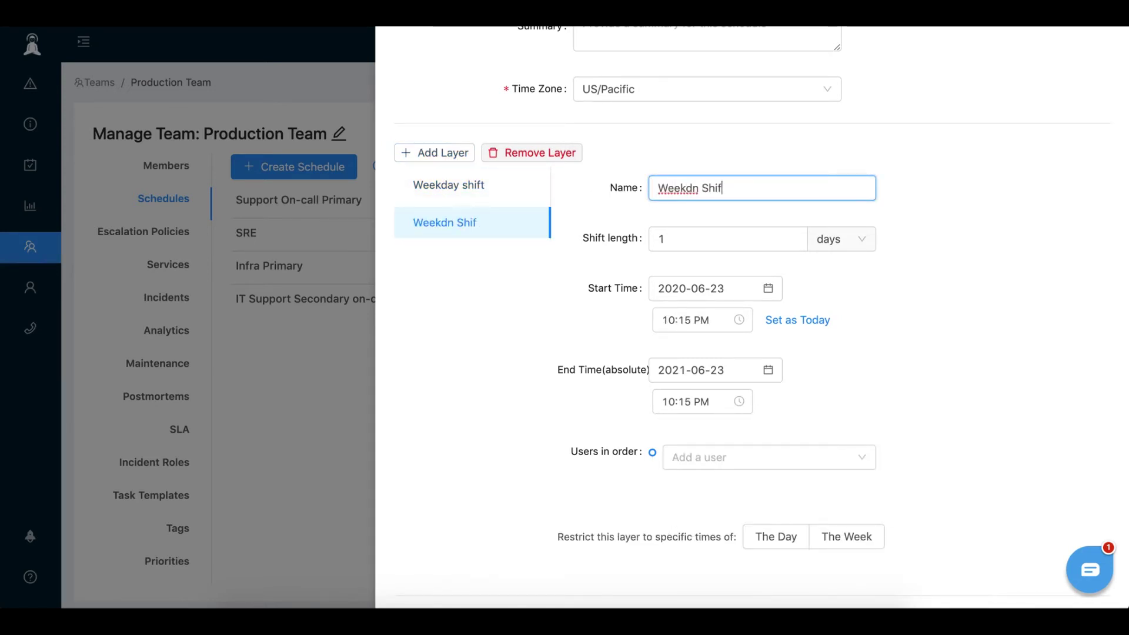
key(Right)
key(Right)
key(BackSpace)
text(en)
key(BackSpace)
key(BackSpace)
key(BackSpace)
text(end)
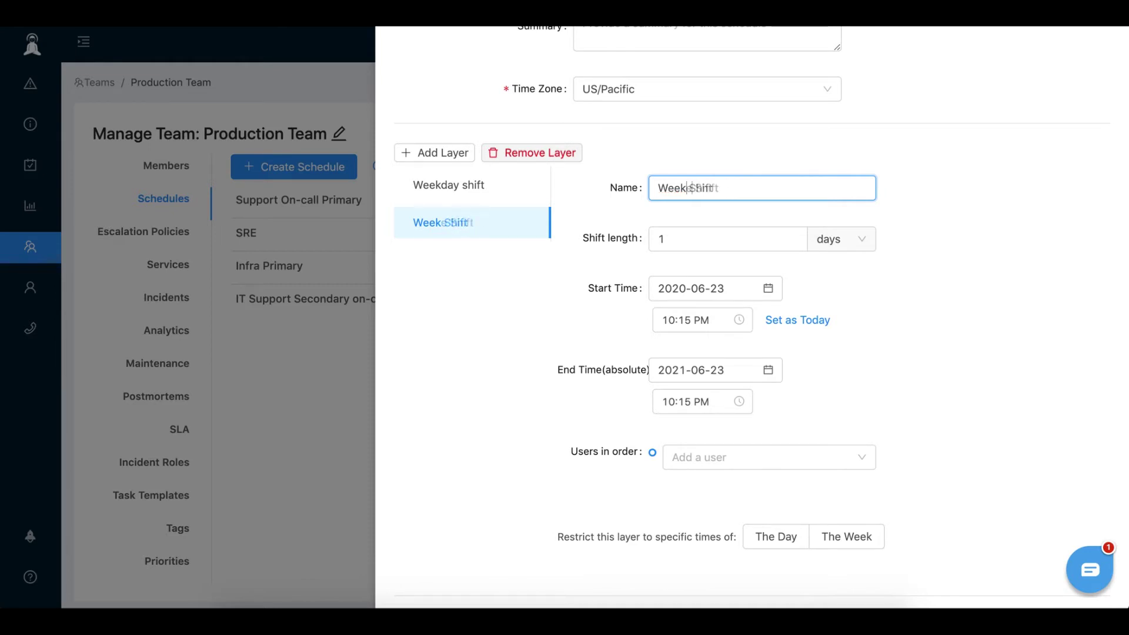
click(847, 248)
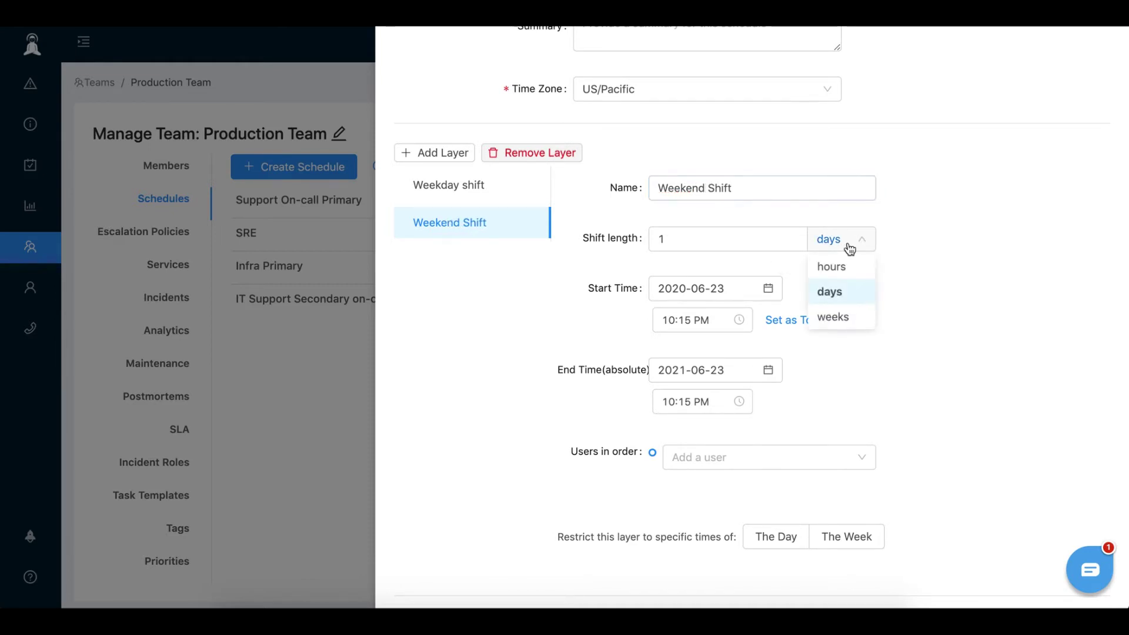
click(833, 318)
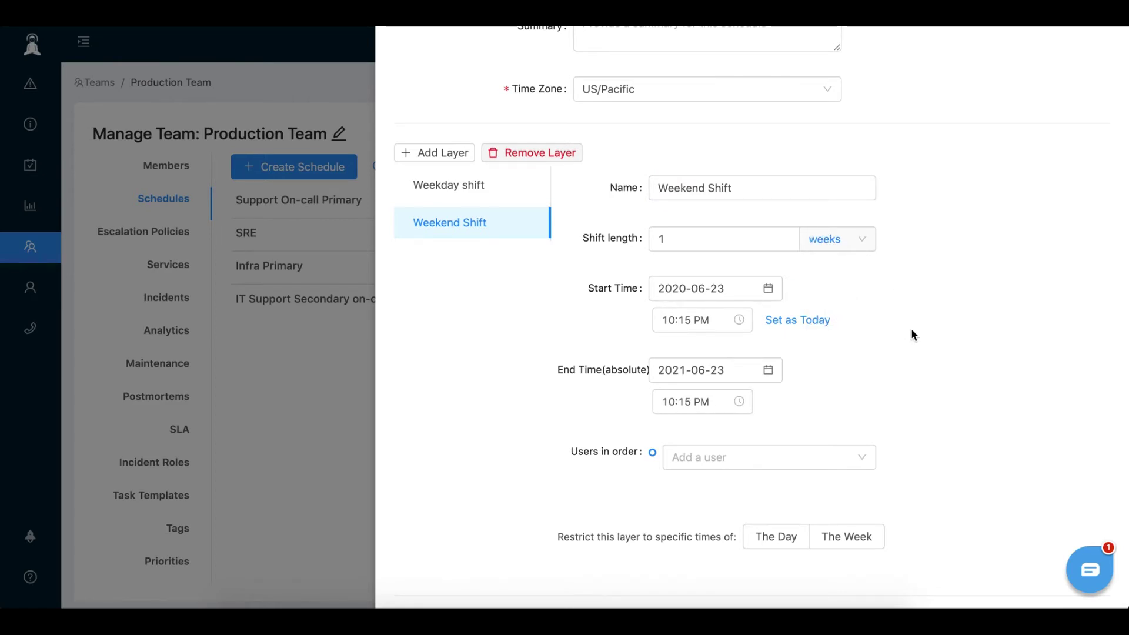
- Set the Weekend Shift layer's start to 2020-06-26 at 6:00 PM
scroll(911, 330, down, 1)
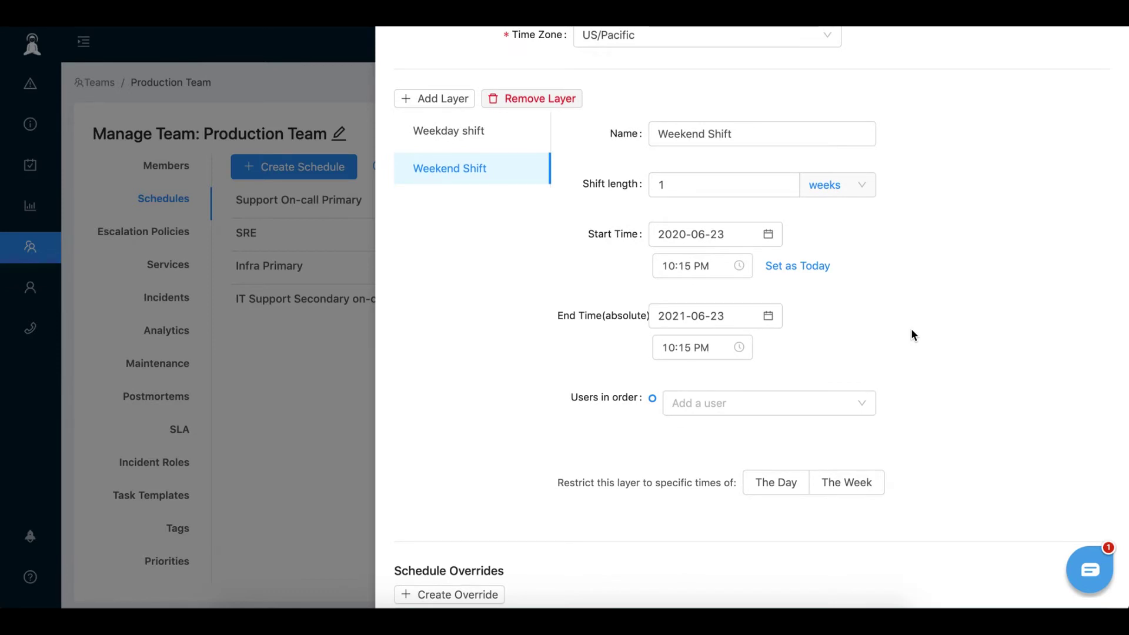
click(705, 234)
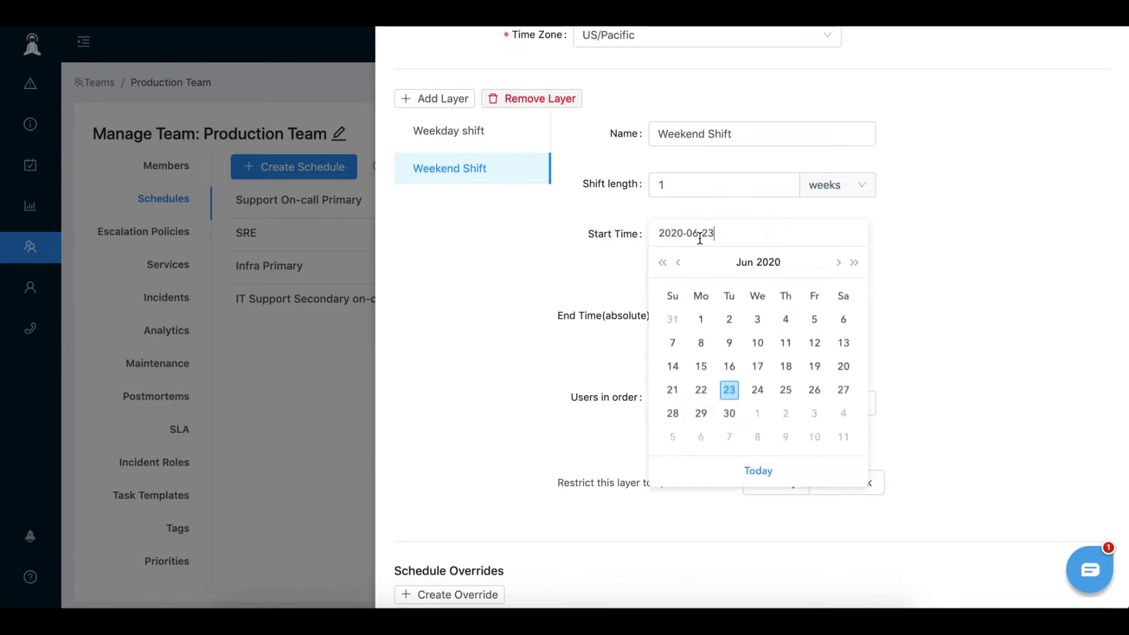
click(813, 389)
click(717, 270)
scroll(672, 358, up, 3)
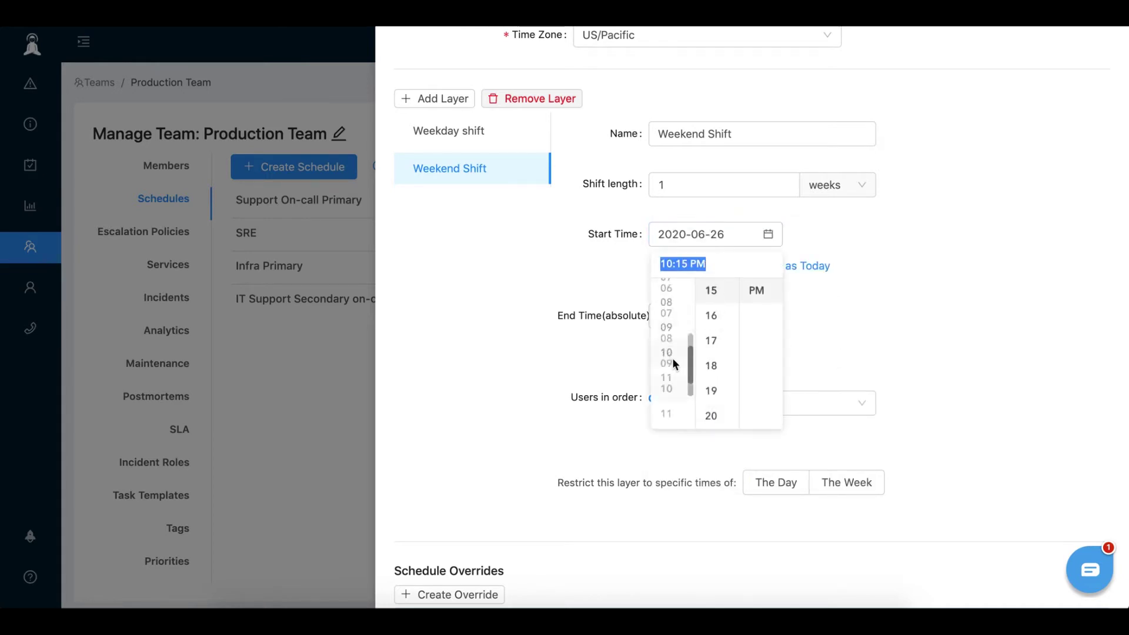
click(667, 318)
scroll(720, 315, up, 5)
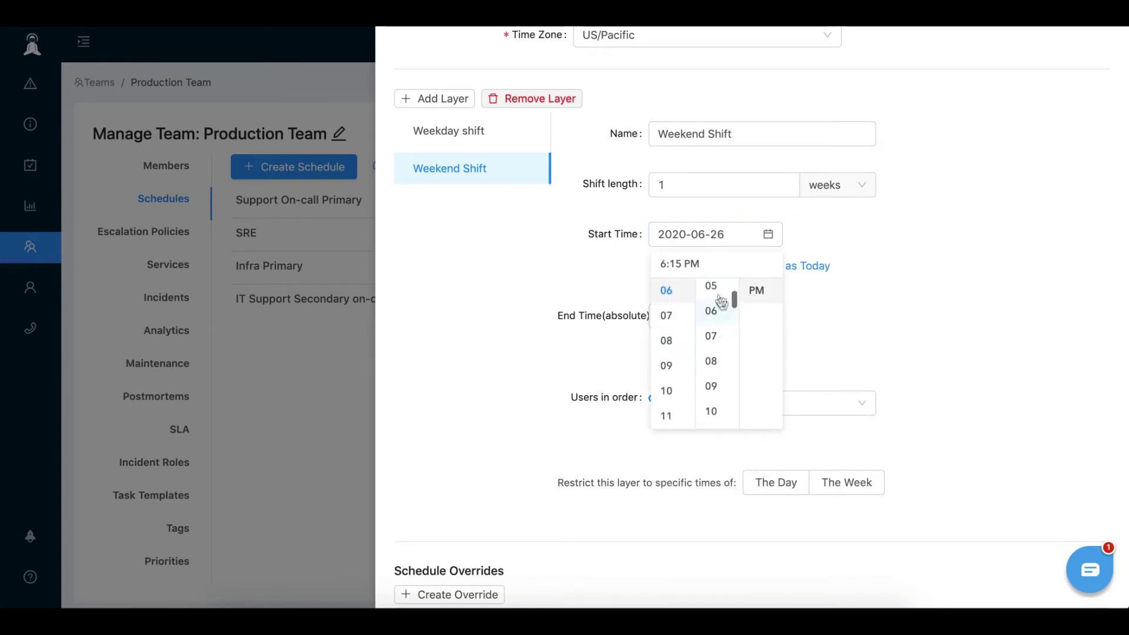
click(711, 290)
scroll(757, 312, up, 2)
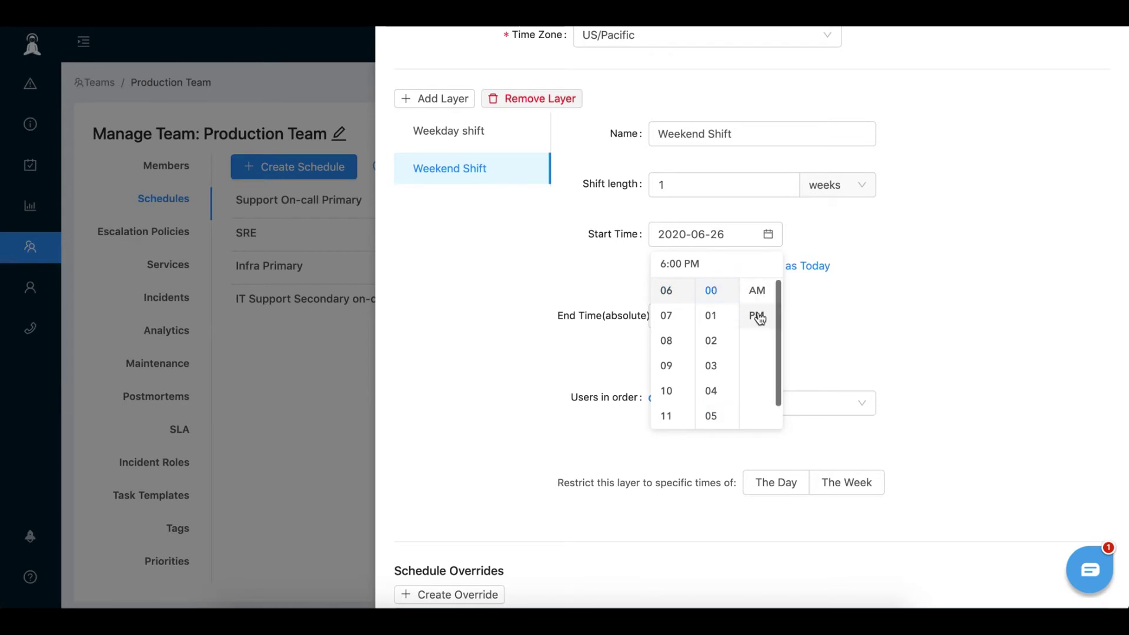
click(794, 316)
- Set the Weekend Shift layer's absolute end date to 2022-06-23
click(718, 315)
click(854, 346)
click(785, 473)
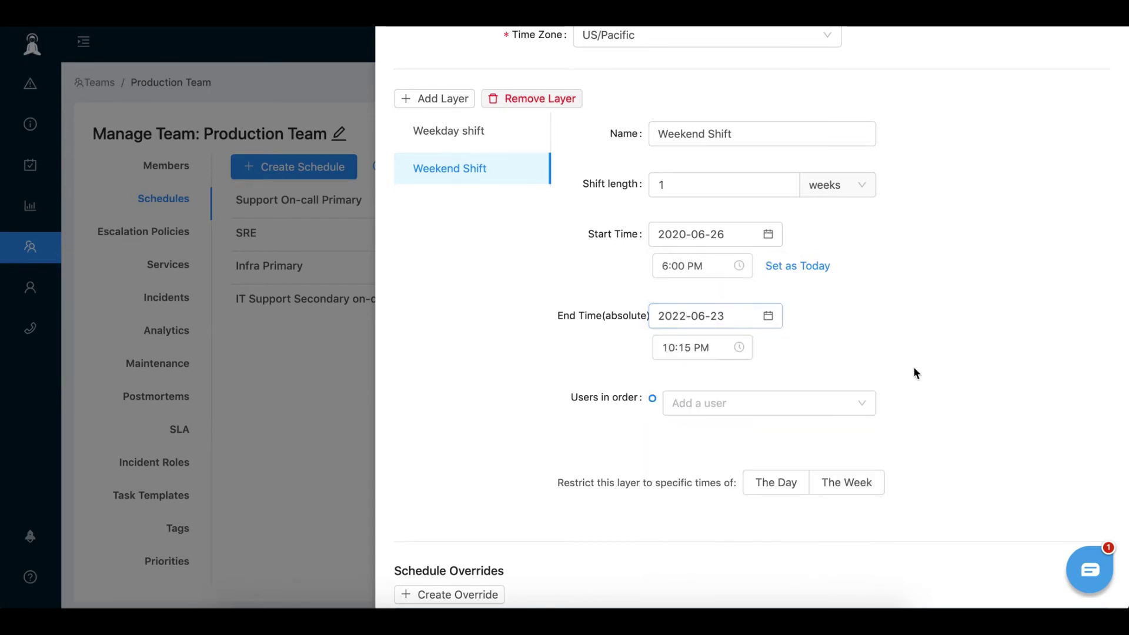
- Add the sixth and then the first listed user to the Weekend Shift rotation, and review both layers in the Jun 28–Jul 04 preview
scroll(913, 373, down, 2)
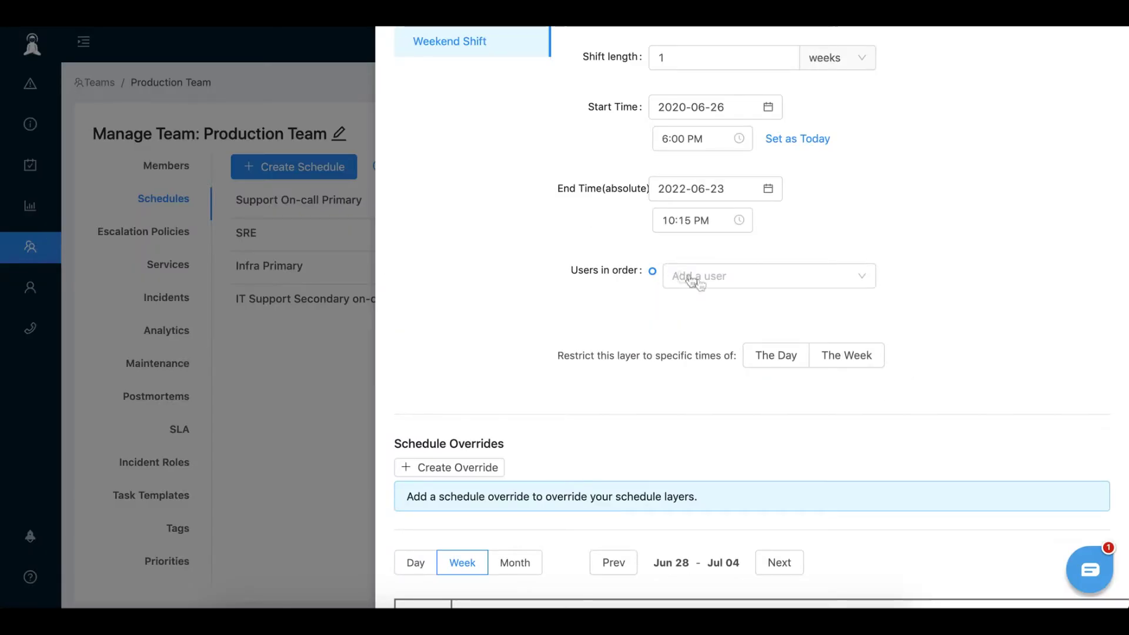
click(697, 283)
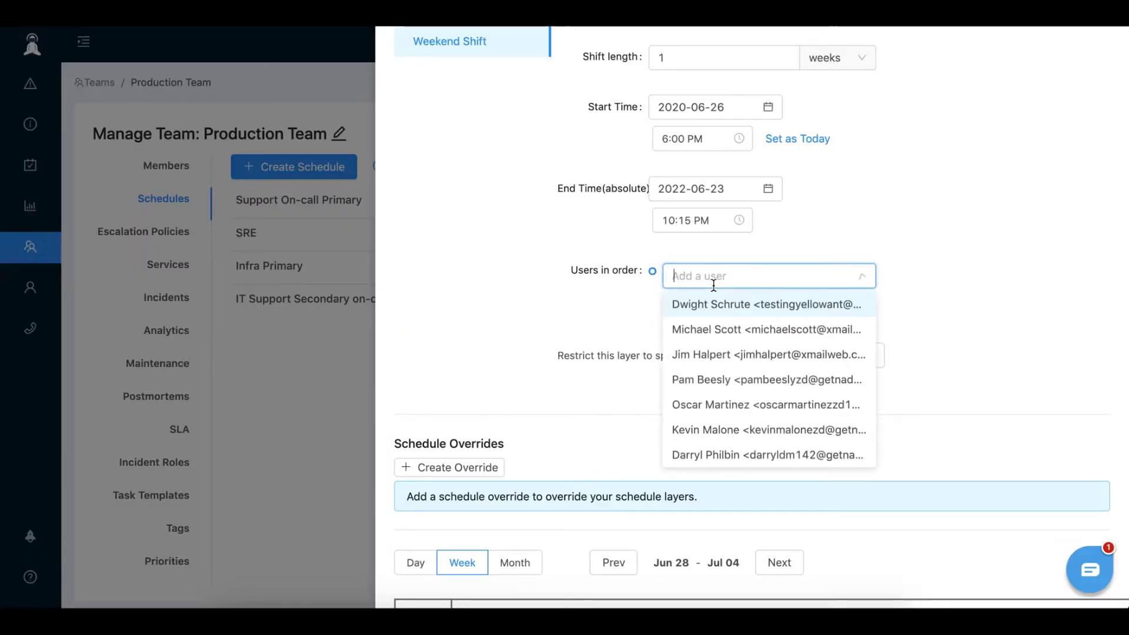
click(706, 430)
click(701, 317)
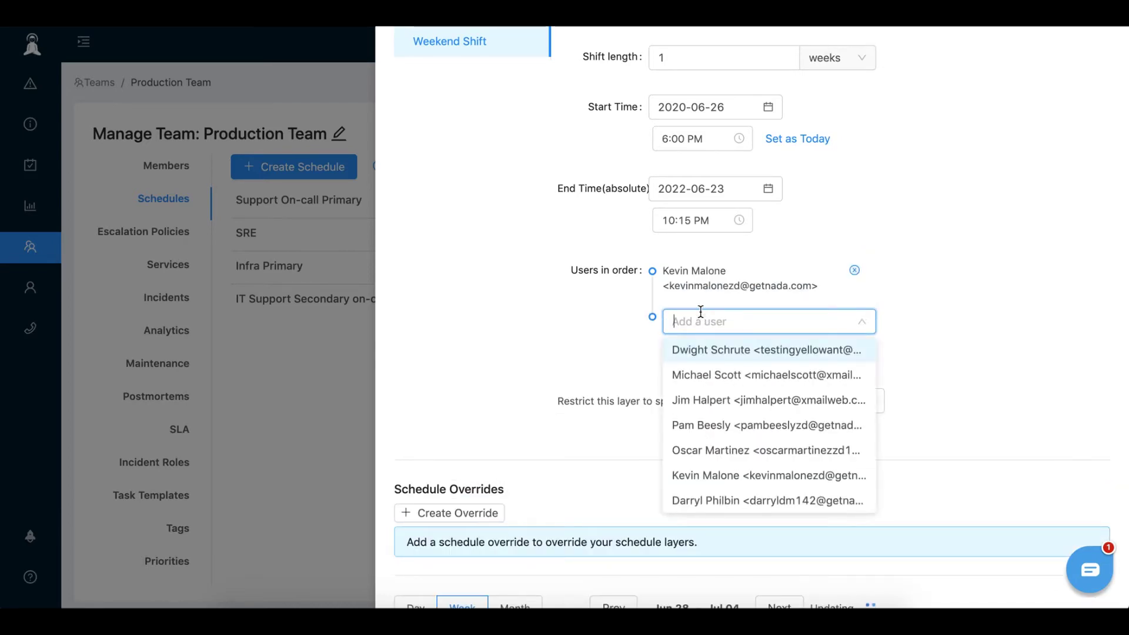
click(705, 348)
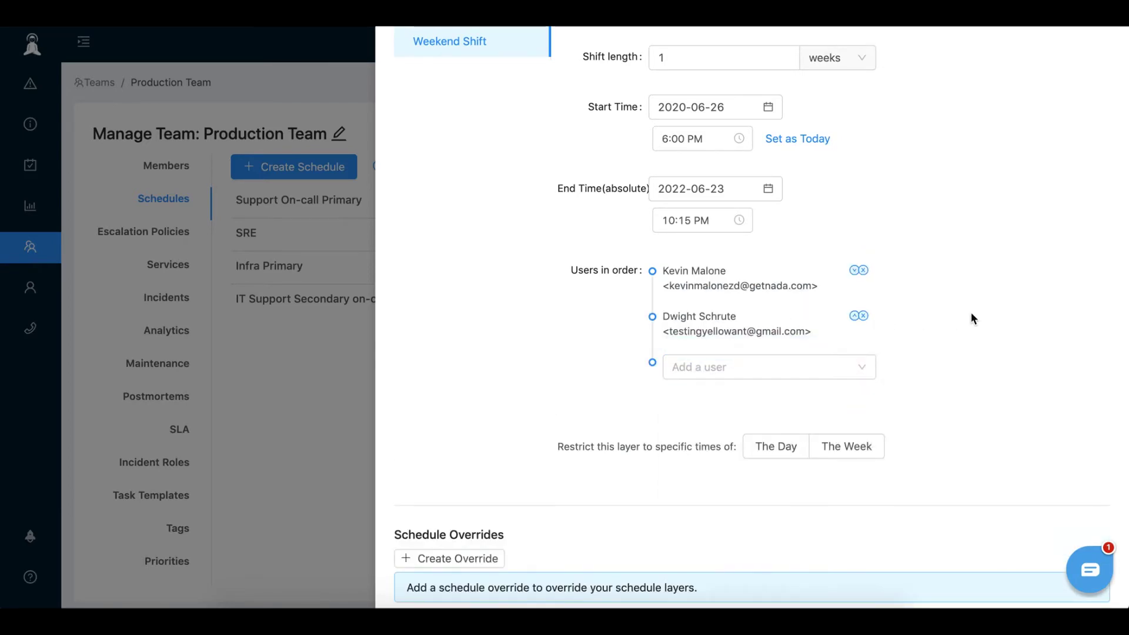
scroll(971, 312, down, 6)
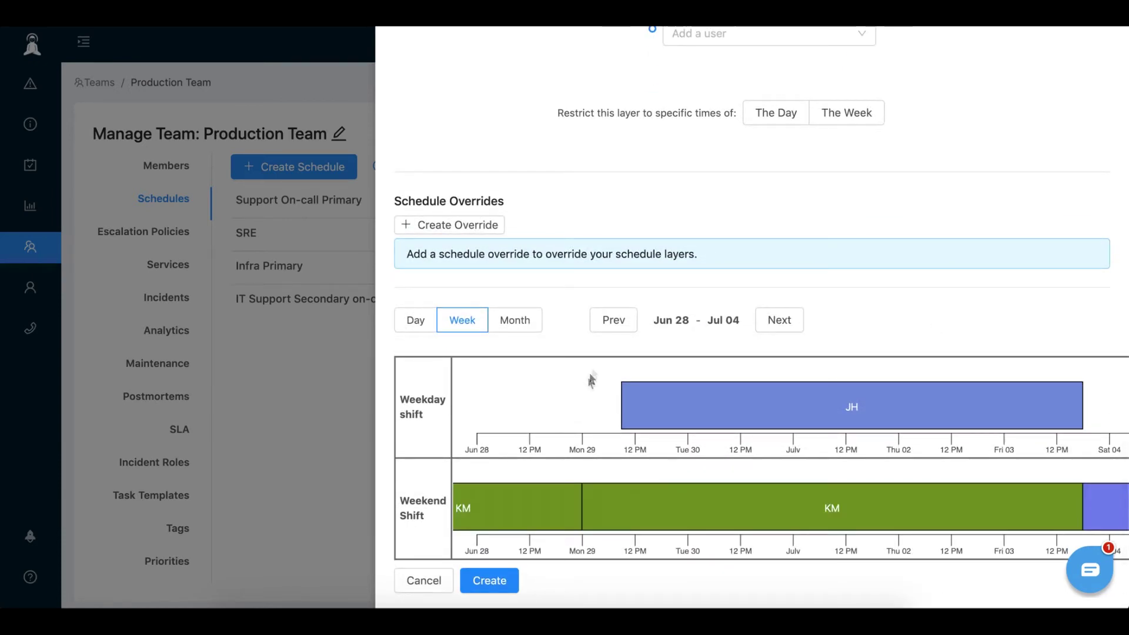
scroll(560, 477, right, 4)
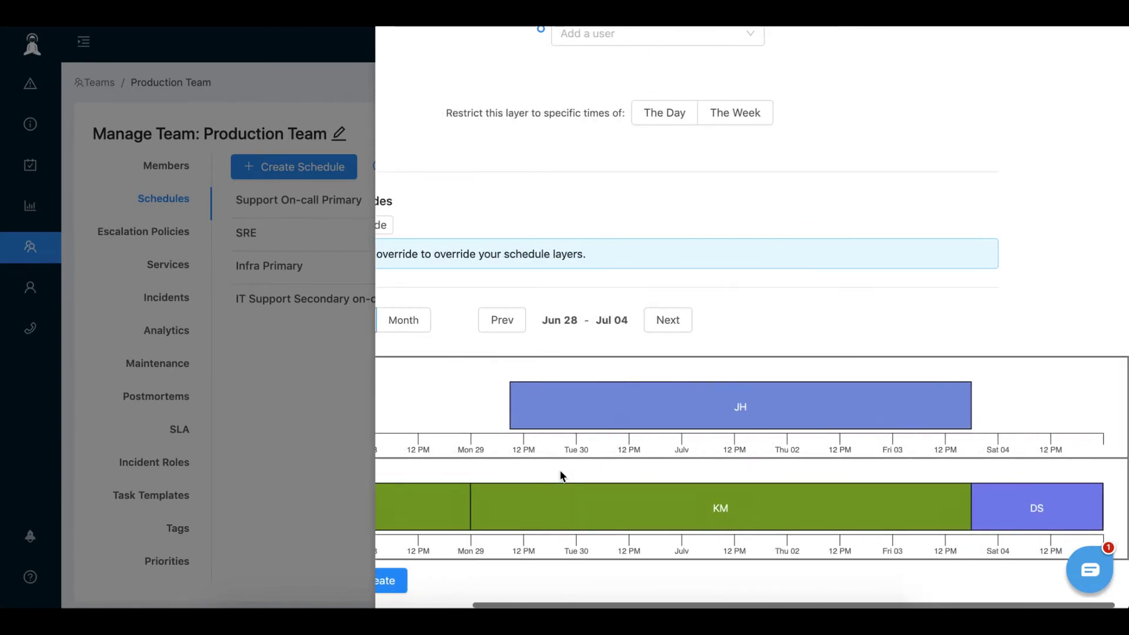
scroll(560, 476, left, 4)
scroll(560, 476, right, 3)
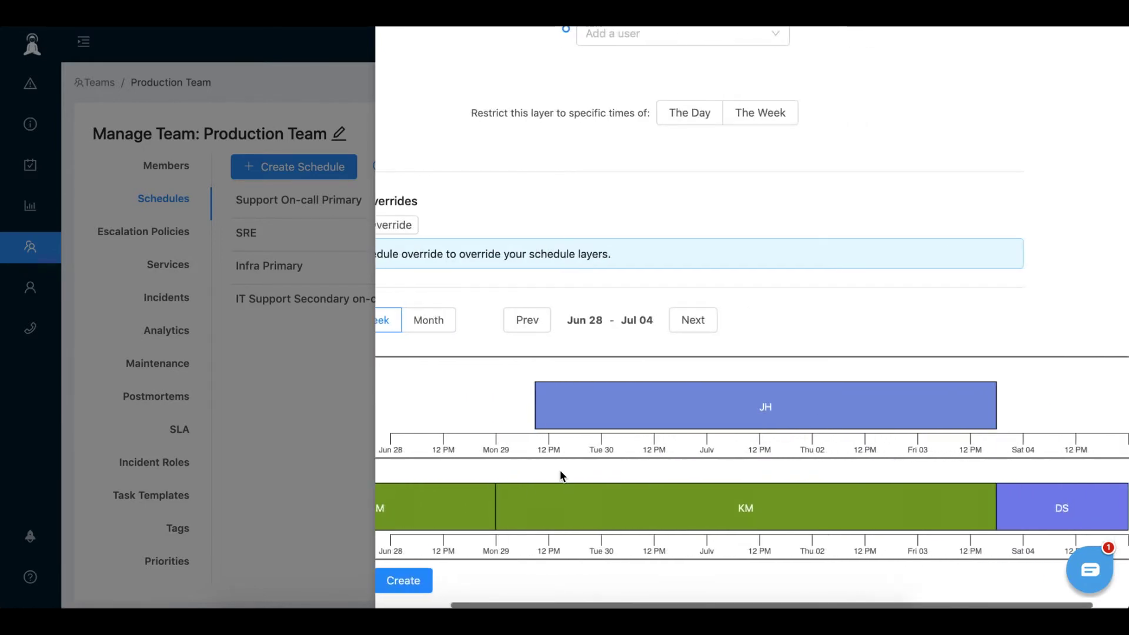
scroll(559, 473, left, 3)
- Restrict the Weekend Shift layer to specific times of the week, starting Friday at 6:00 PM
scroll(560, 473, up, 10)
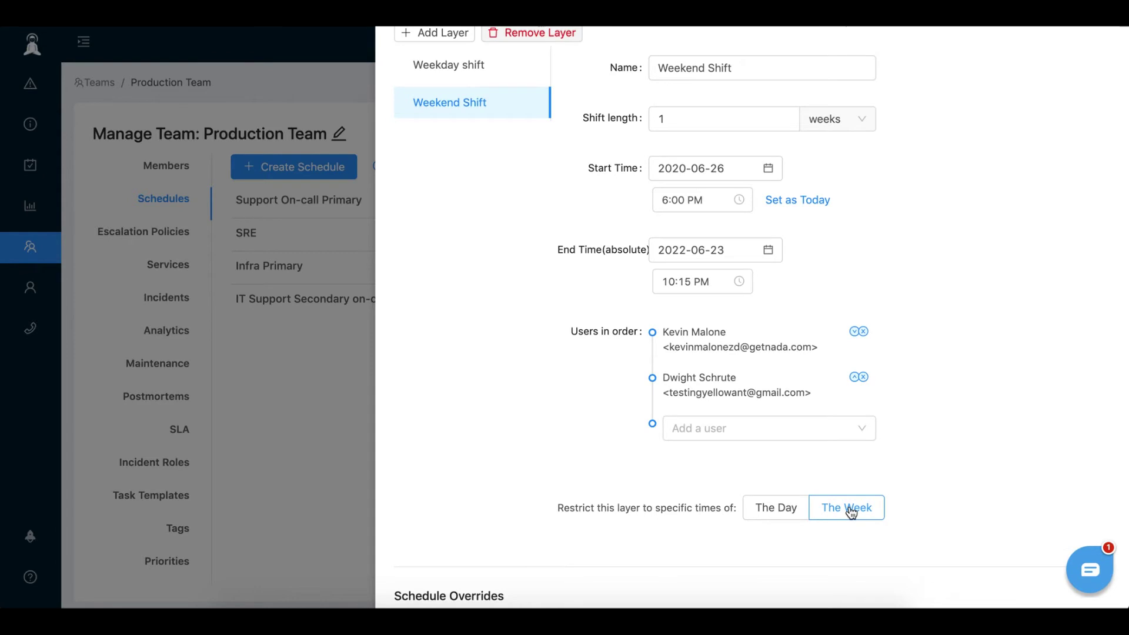
click(849, 506)
scroll(912, 435, down, 3)
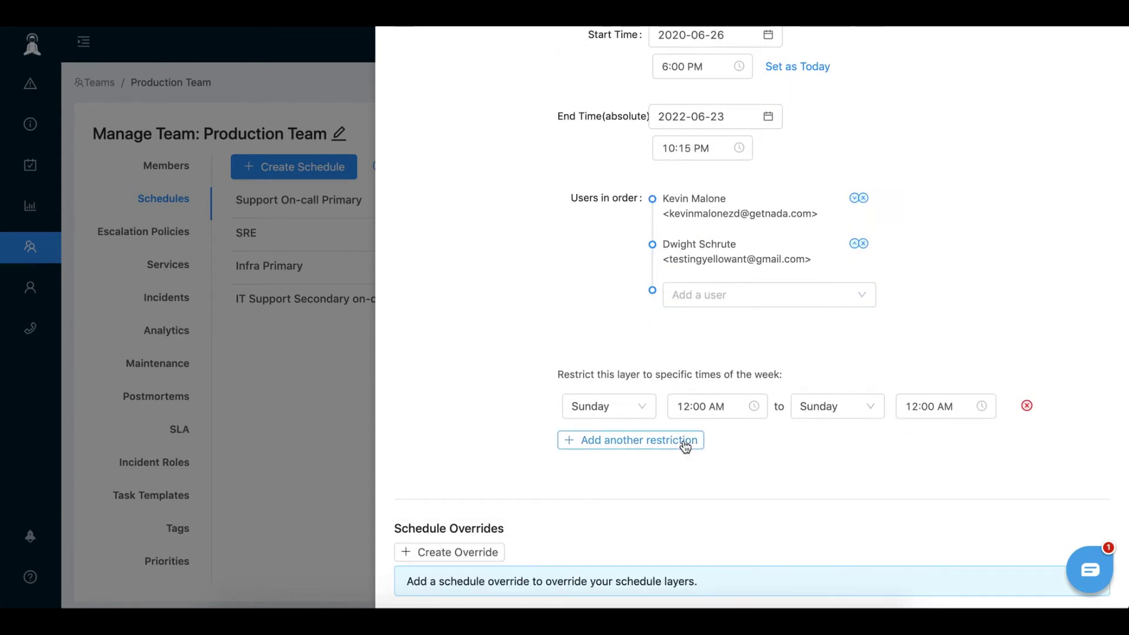
click(635, 414)
click(595, 536)
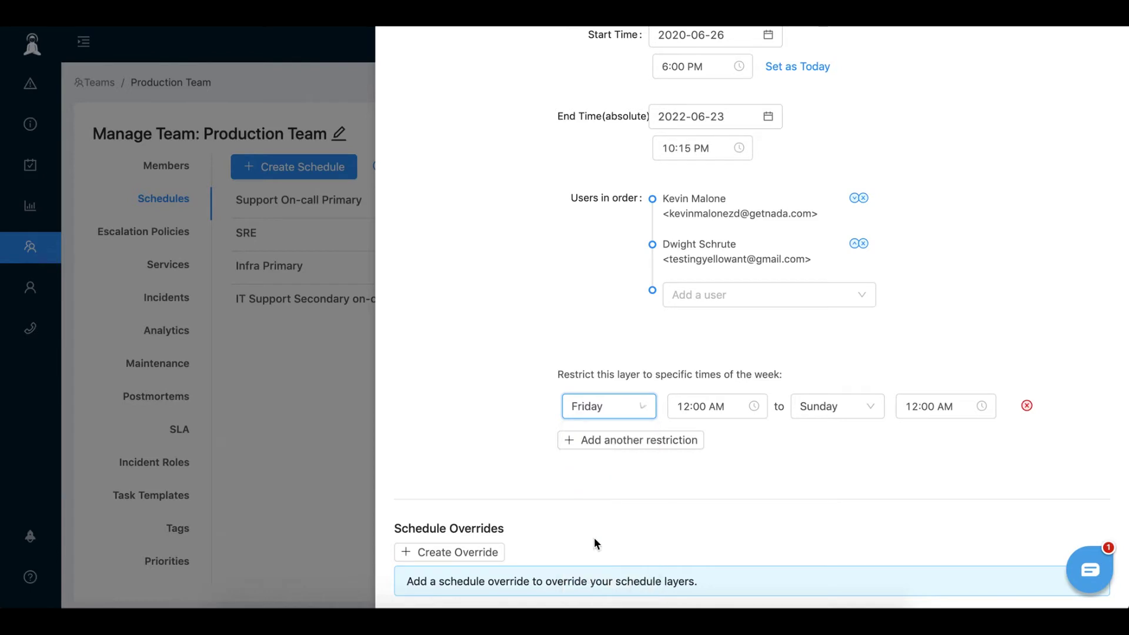
click(700, 405)
scroll(700, 512, down, 3)
click(681, 506)
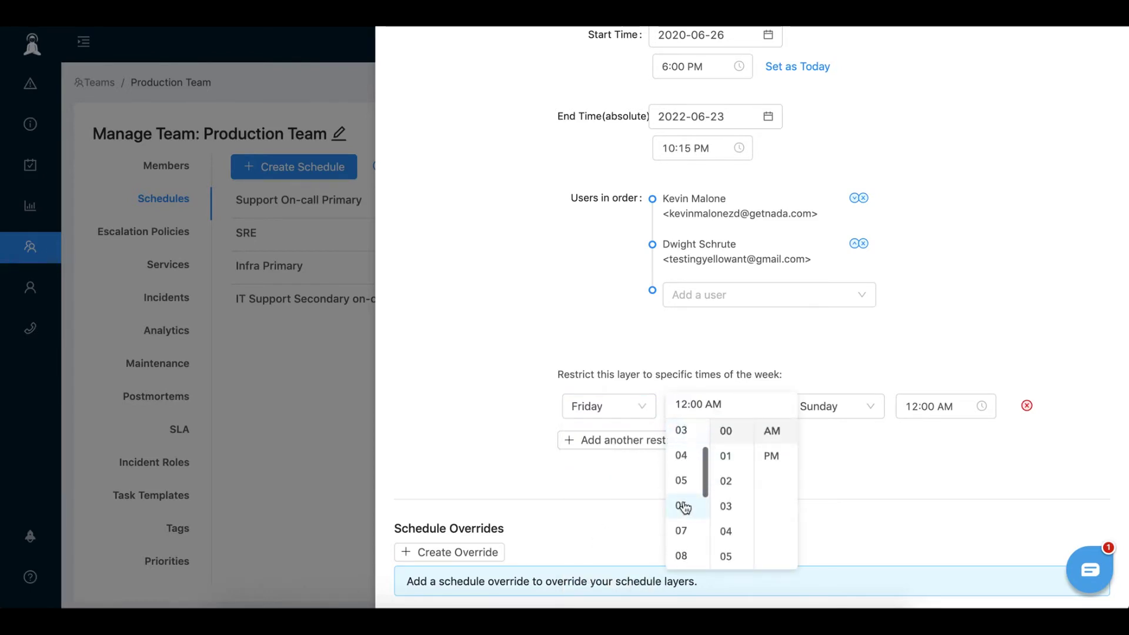
click(775, 456)
click(874, 456)
- Set the Weekend Shift layer's weekly restriction to end on Monday at 9:00 AM
click(839, 408)
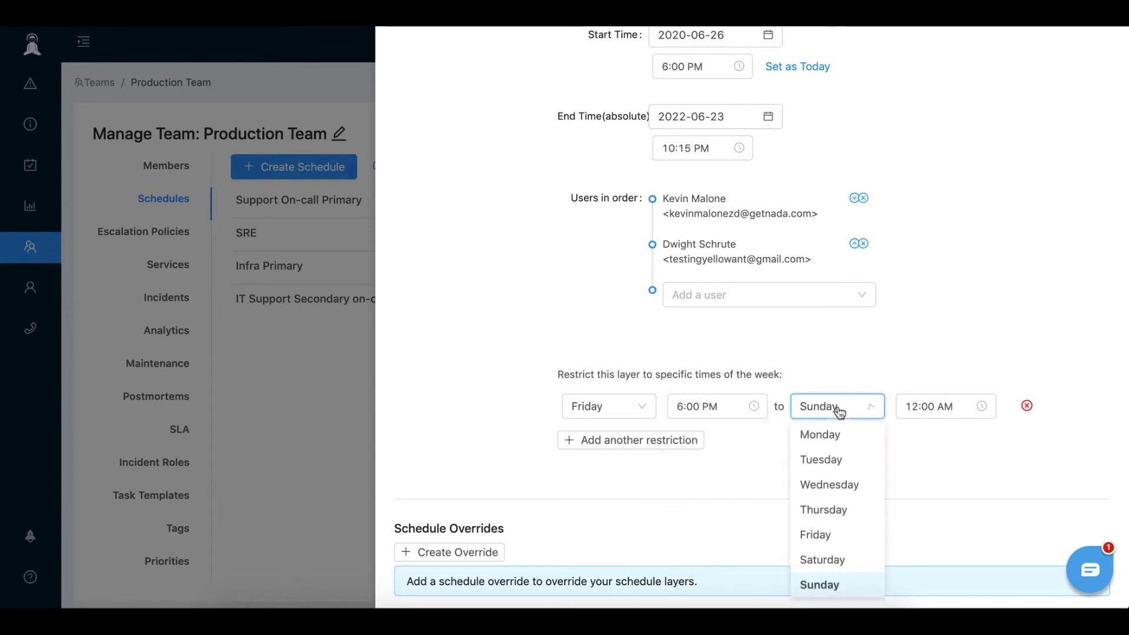
click(823, 435)
click(932, 406)
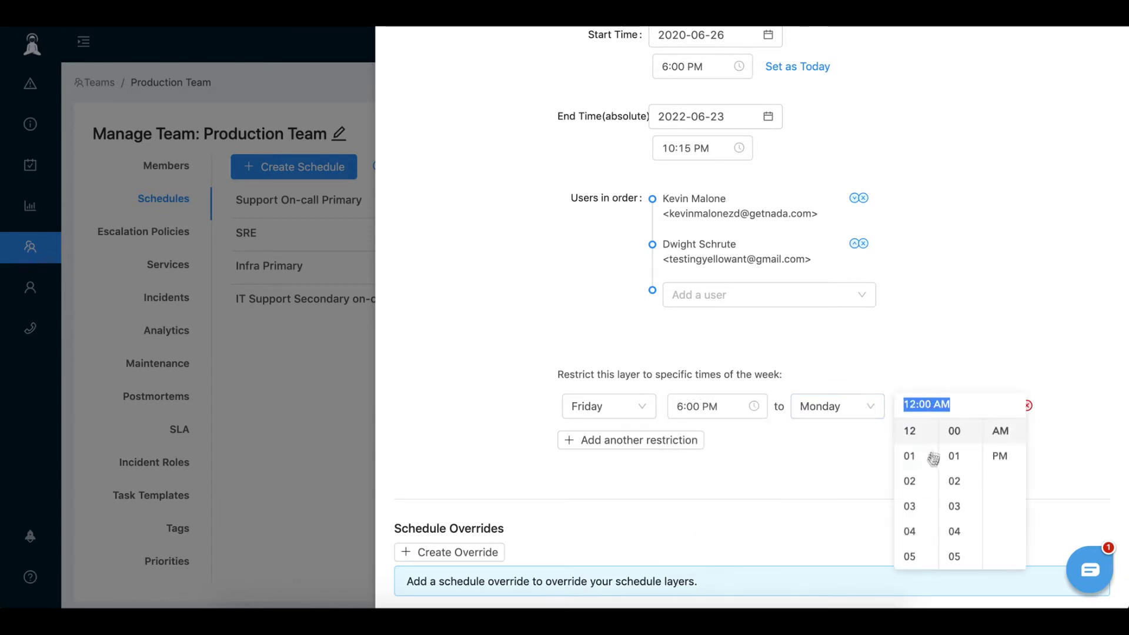
scroll(927, 468, down, 5)
scroll(917, 467, up, 2)
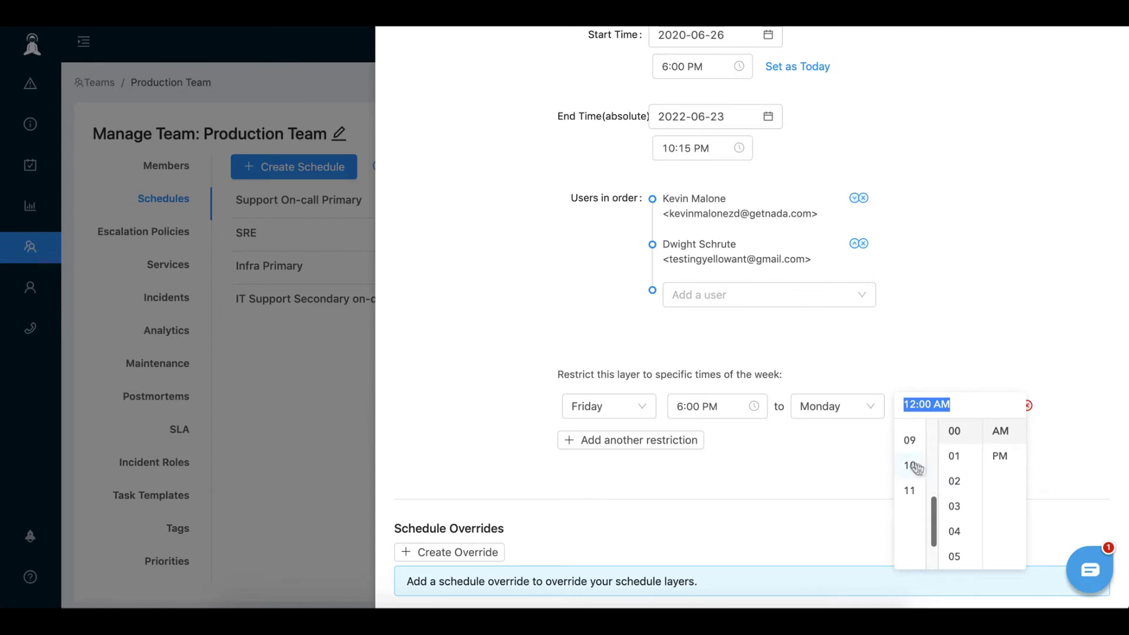
click(911, 442)
click(994, 348)
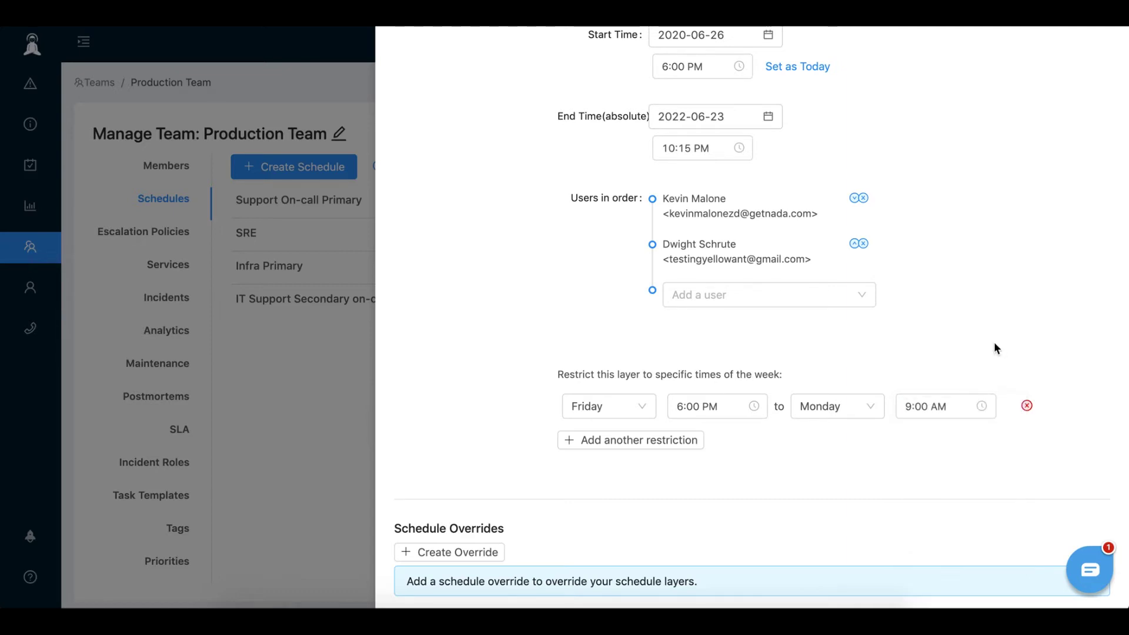
- Check both layers in the Jun 28–Jul 04 preview and create the schedule
scroll(994, 348, down, 5)
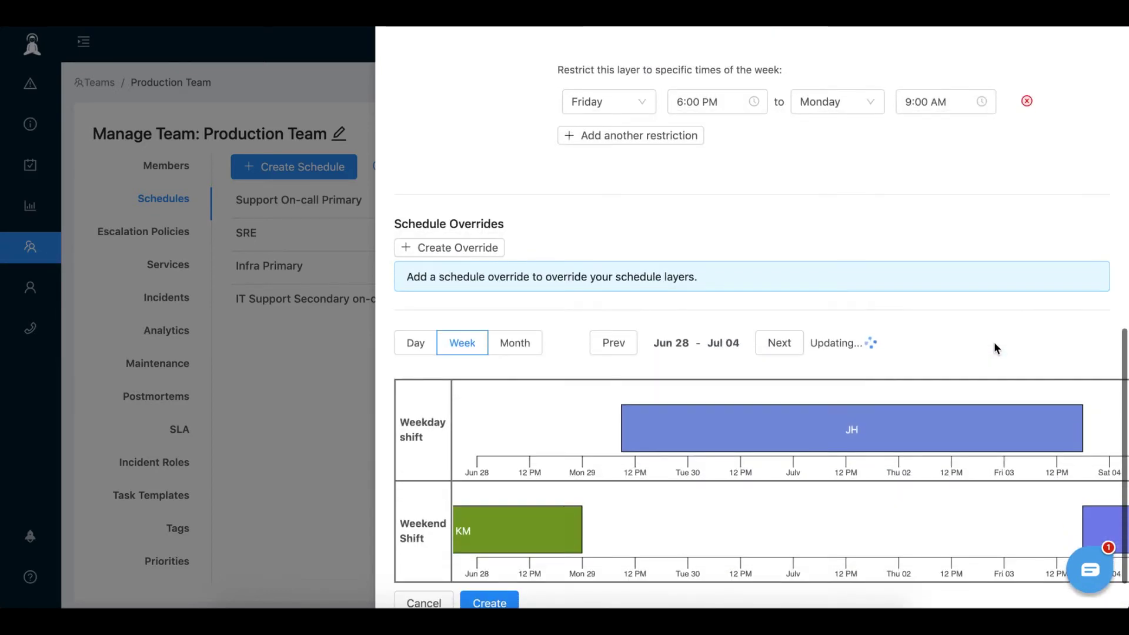
scroll(776, 456, right, 3)
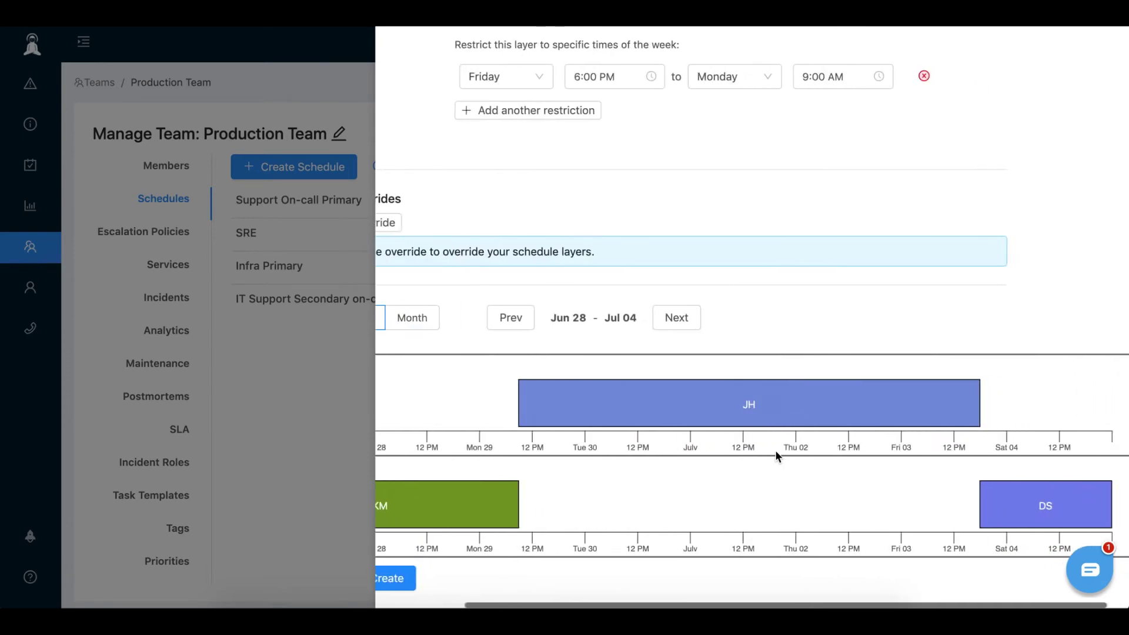
scroll(776, 456, left, 3)
click(504, 580)
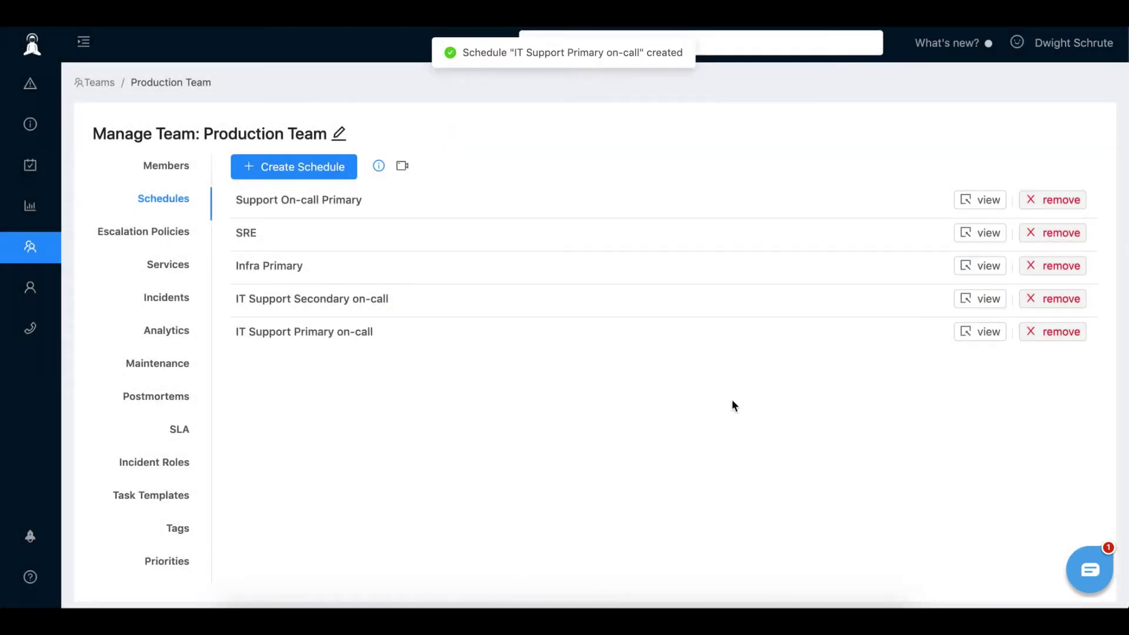
- Open the IT Support Primary on-call schedule and examine both shift layers in the June and July month previews
click(985, 333)
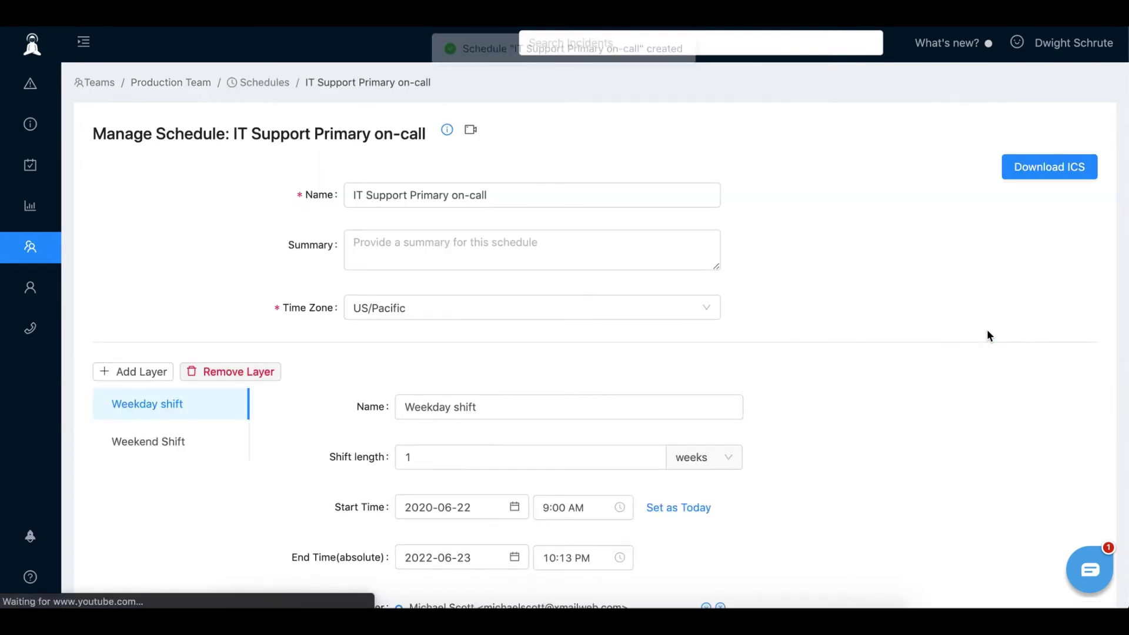
scroll(785, 308, down, 10)
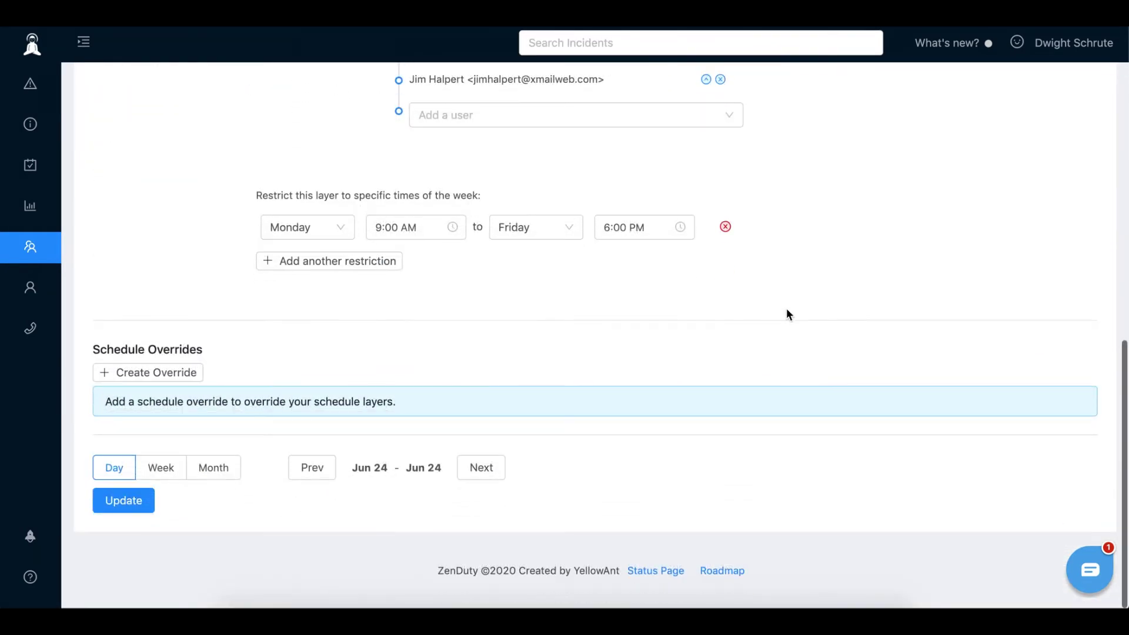
scroll(469, 374, down, 2)
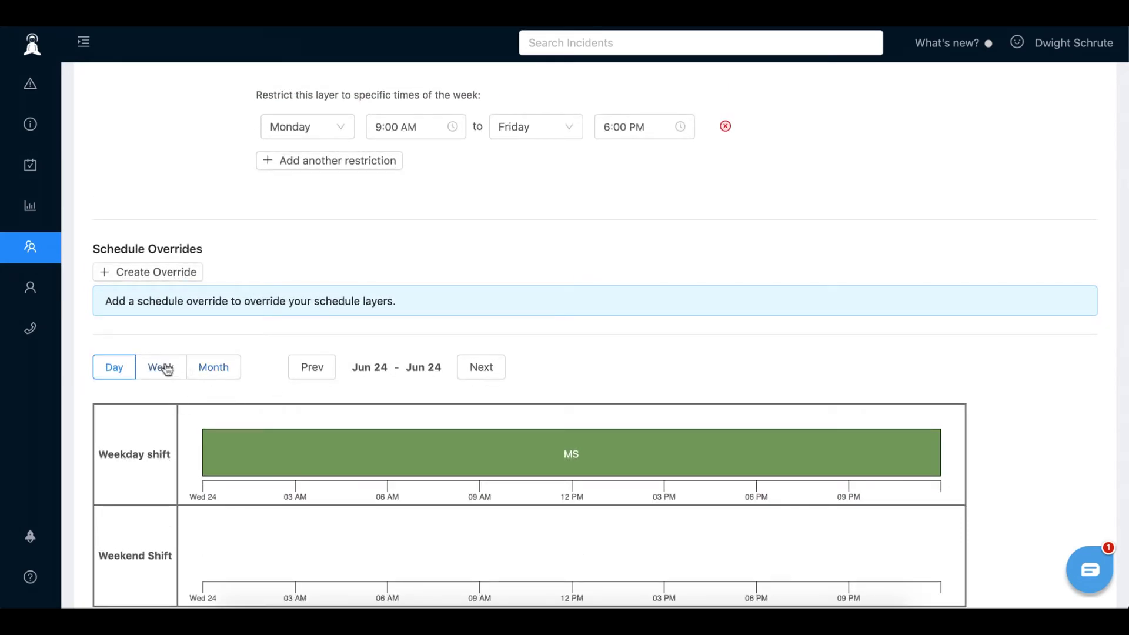
click(215, 369)
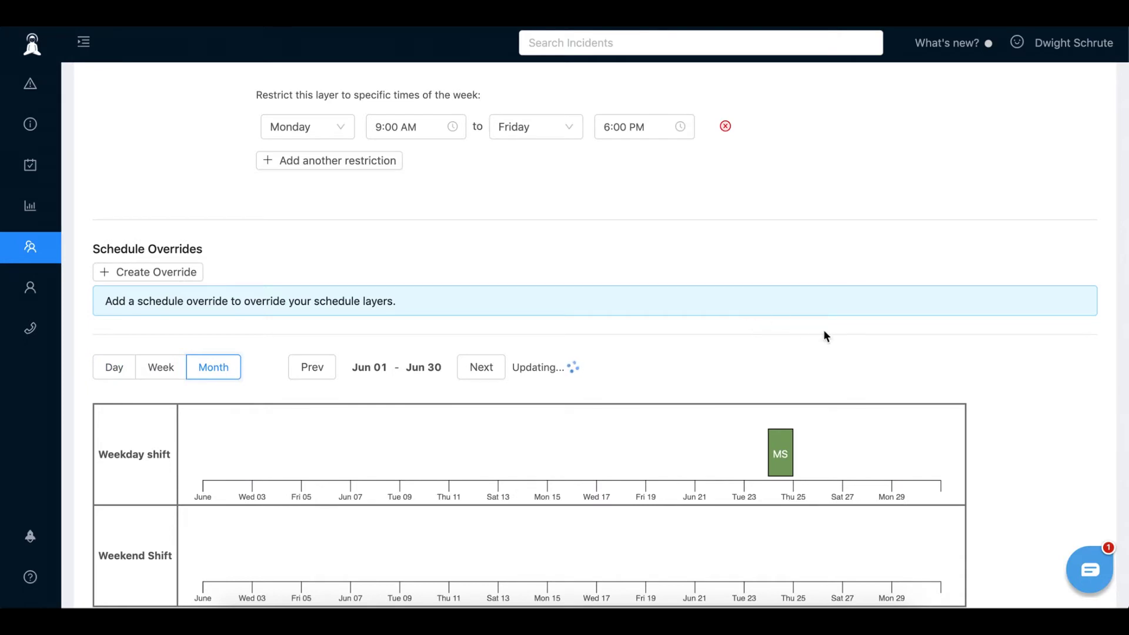
scroll(823, 332, down, 3)
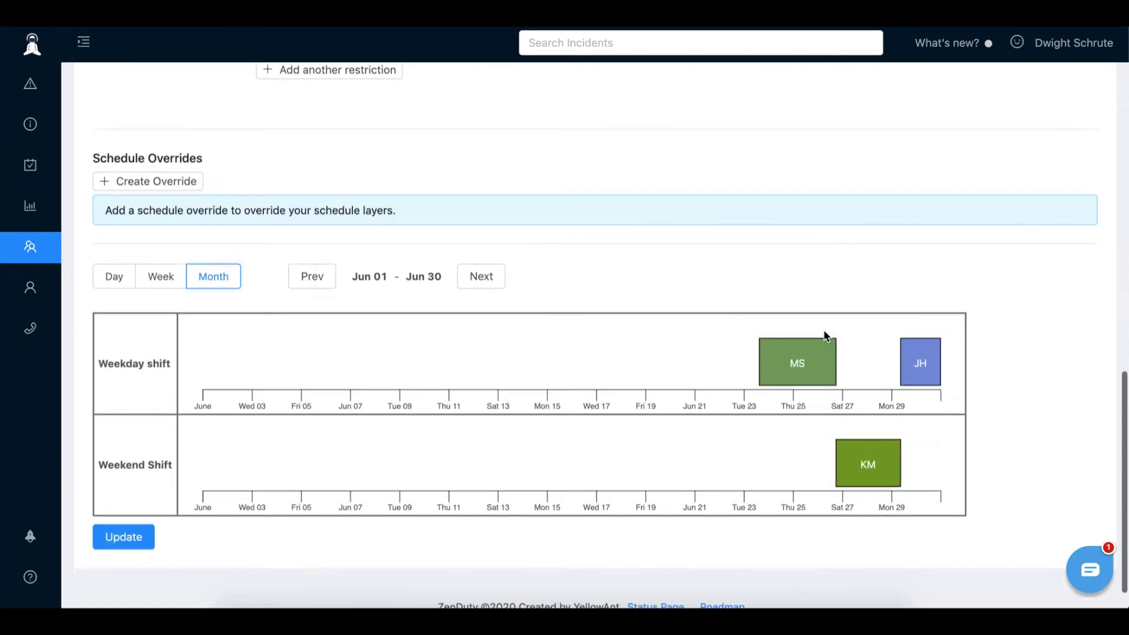
click(497, 263)
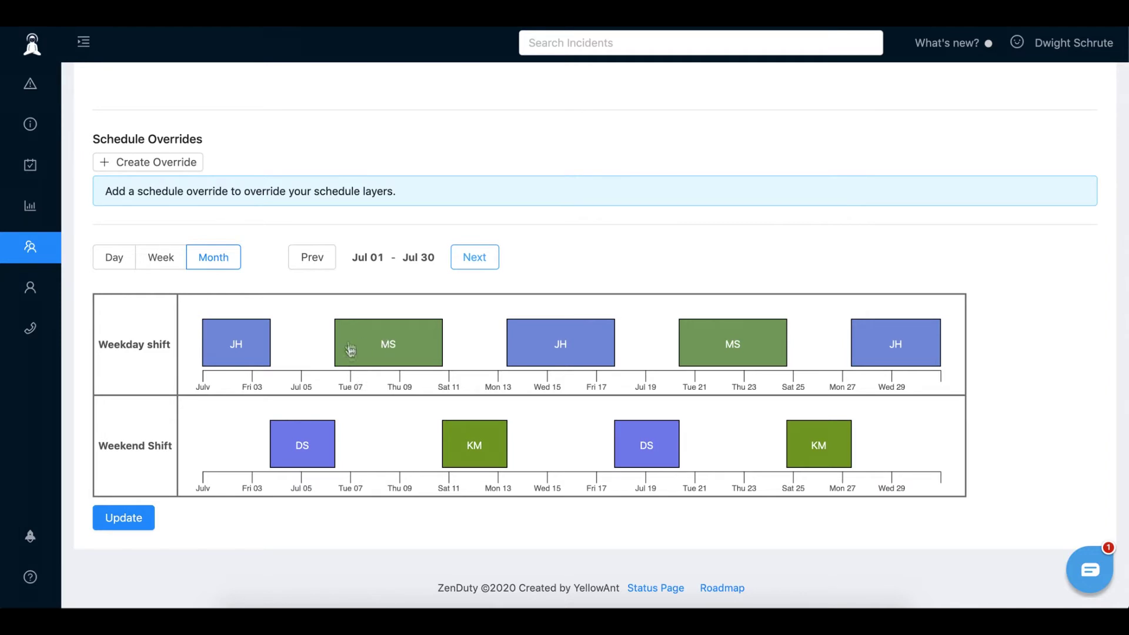
mouse_move(351, 340)
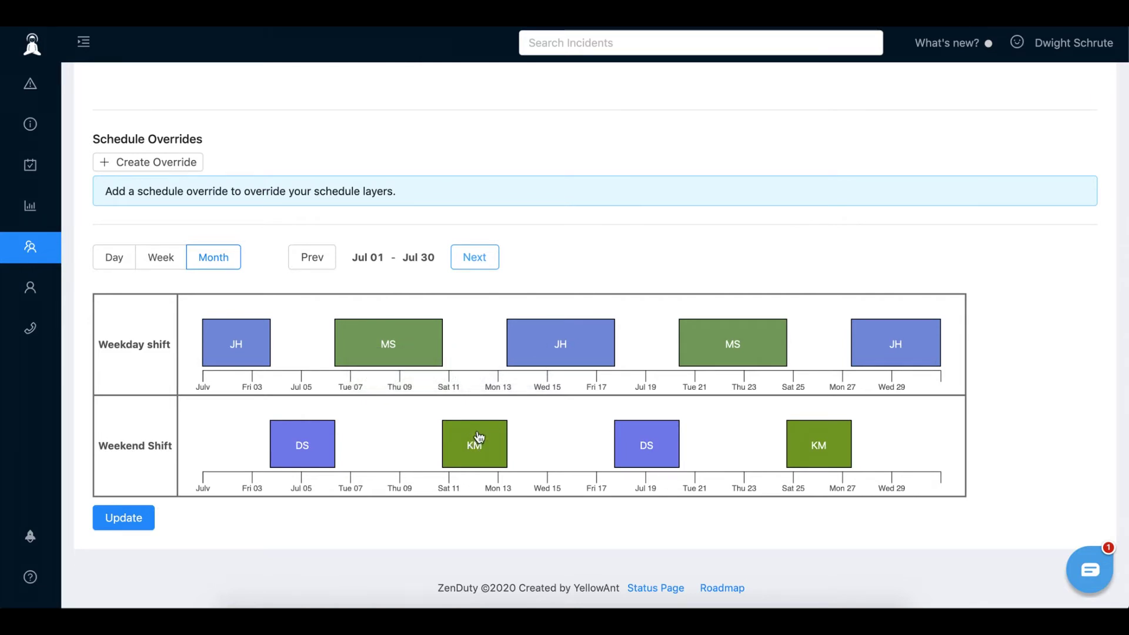
- Examine the July rotation preview of both shift layers together with the Weekday shift layer's users and weekly restriction
mouse_move(478, 438)
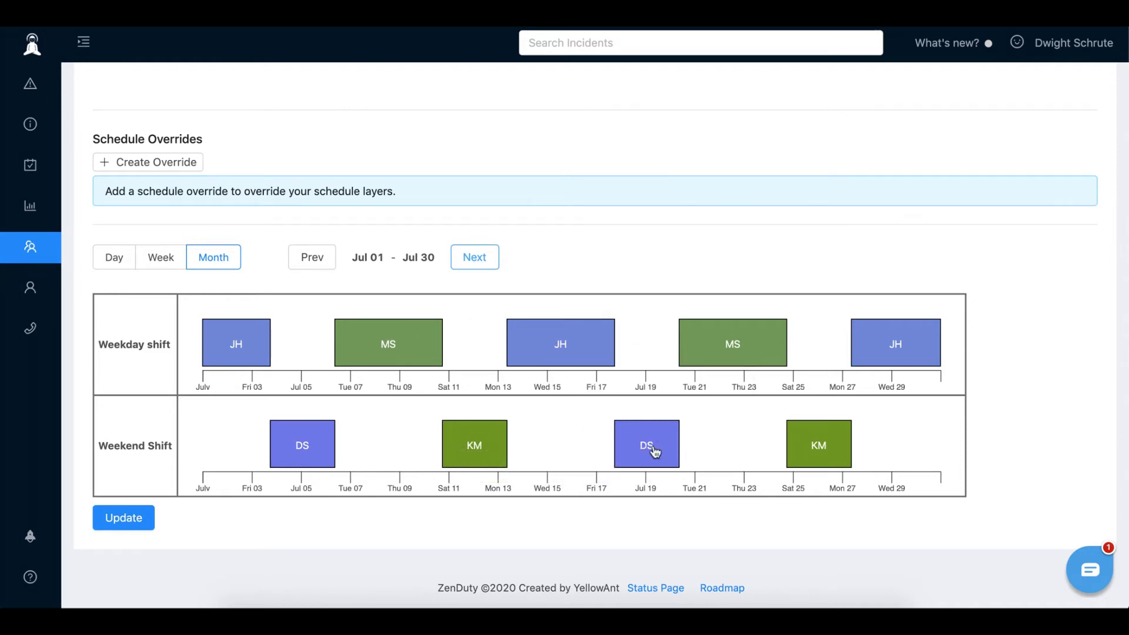
mouse_move(640, 441)
scroll(641, 441, up, 12)
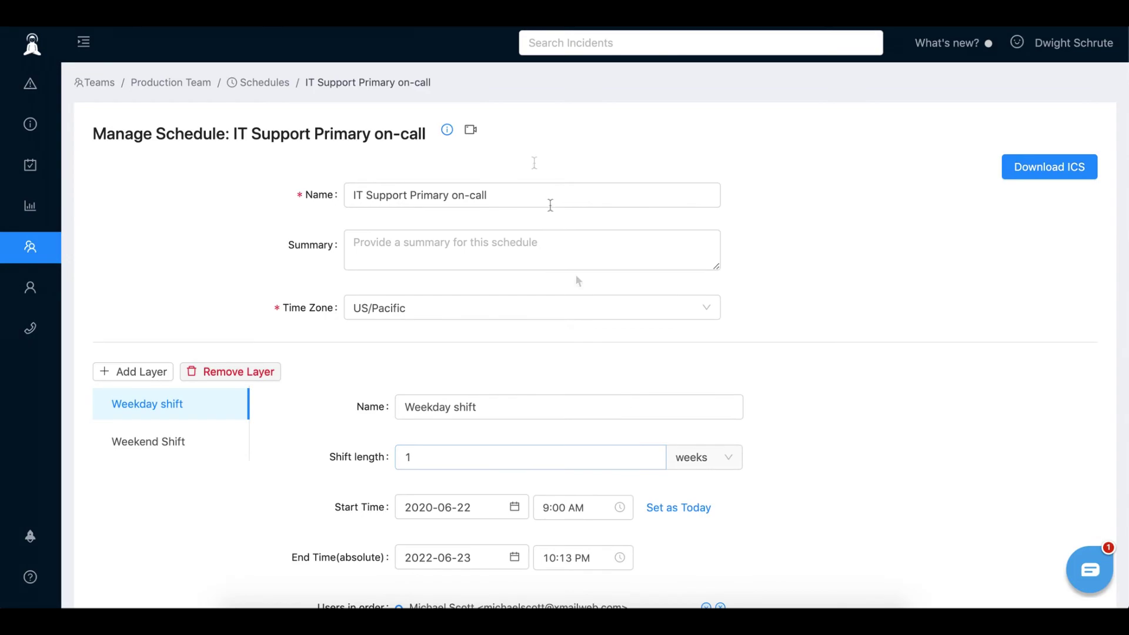
scroll(849, 264, down, 8)
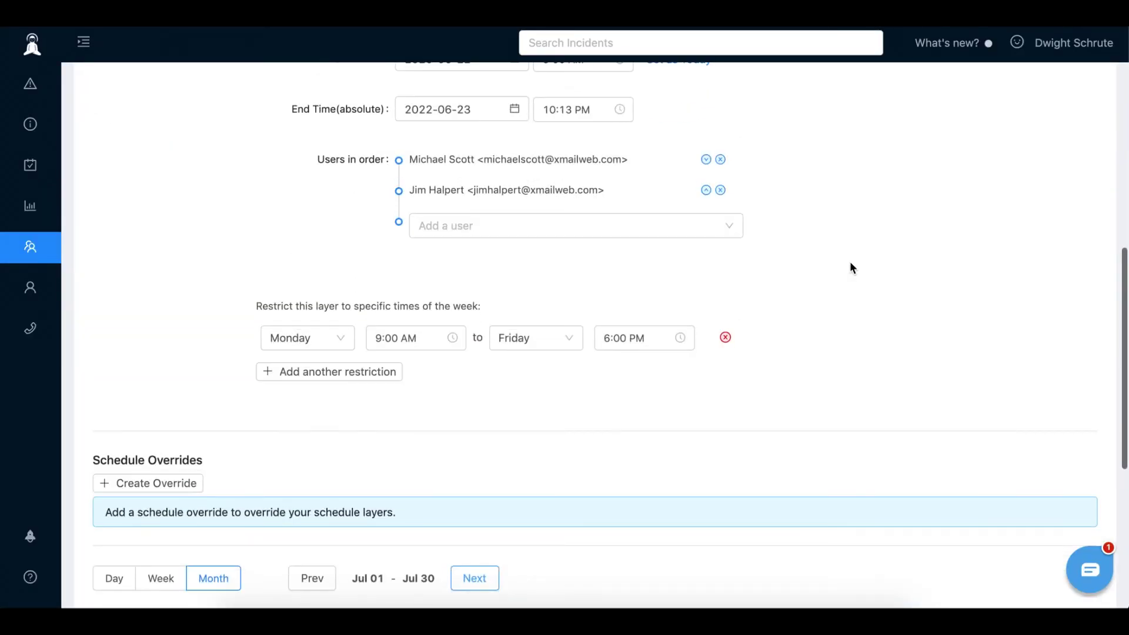
scroll(849, 265, down, 3)
scroll(851, 267, down, 2)
scroll(851, 267, down, 1)
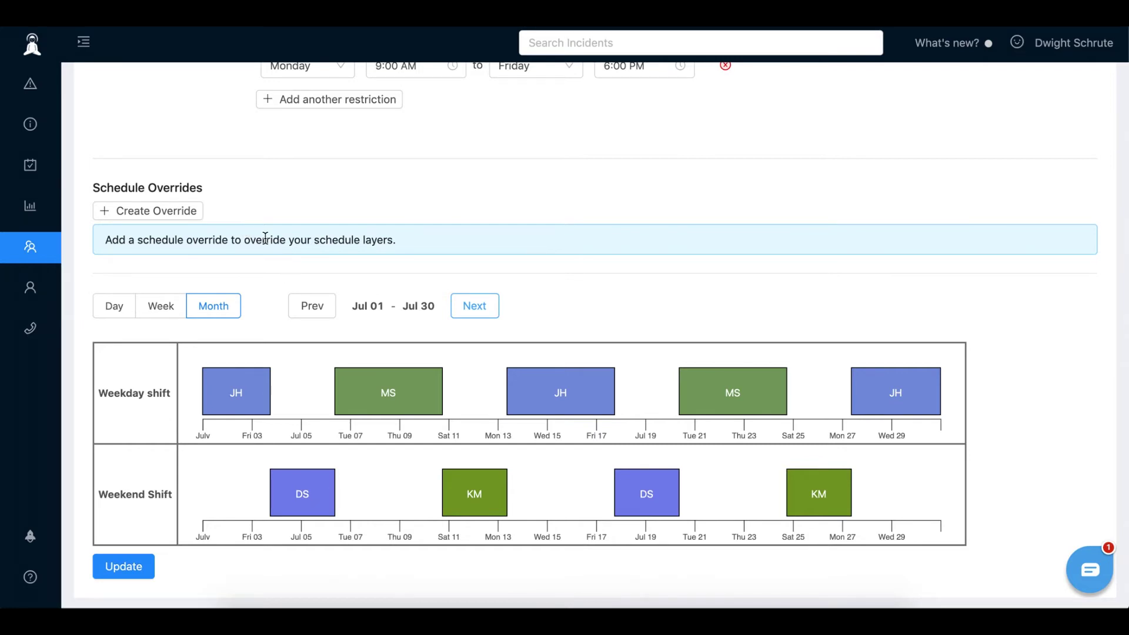
- Add a new schedule override and show the Jun 21–Jun 27 week in the rotation preview
click(159, 215)
click(436, 244)
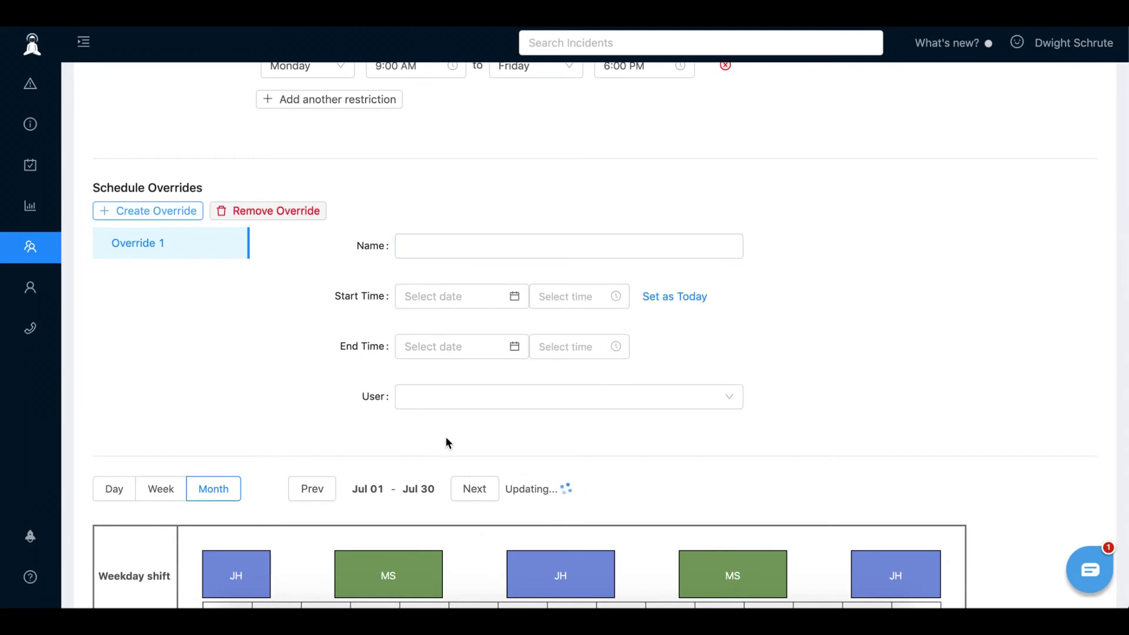
scroll(445, 443, down, 3)
click(163, 330)
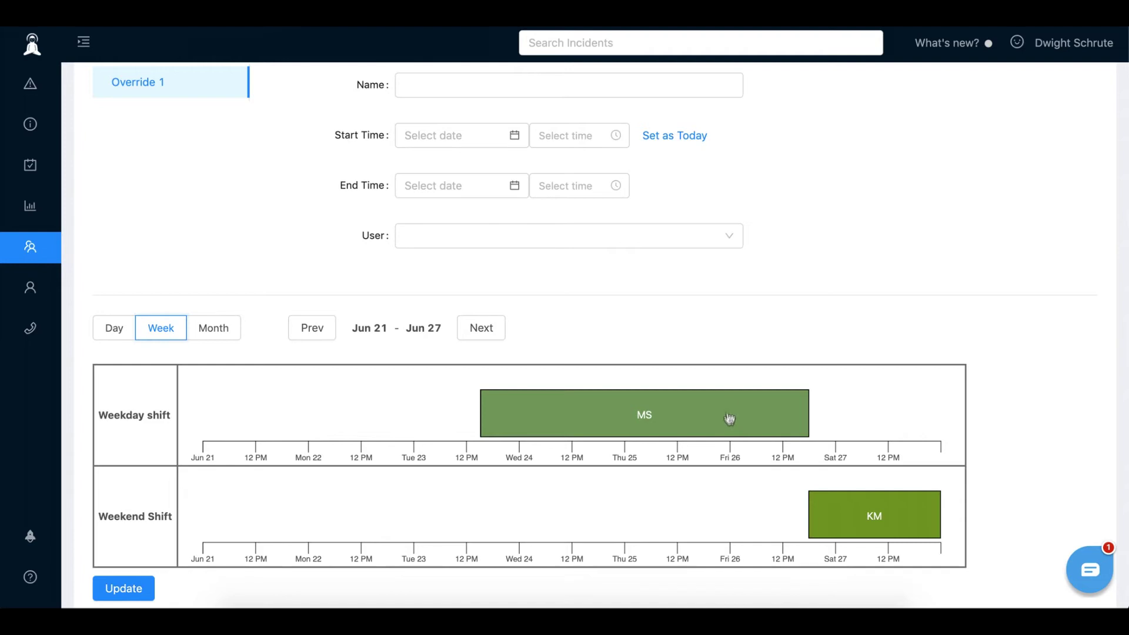
mouse_move(784, 448)
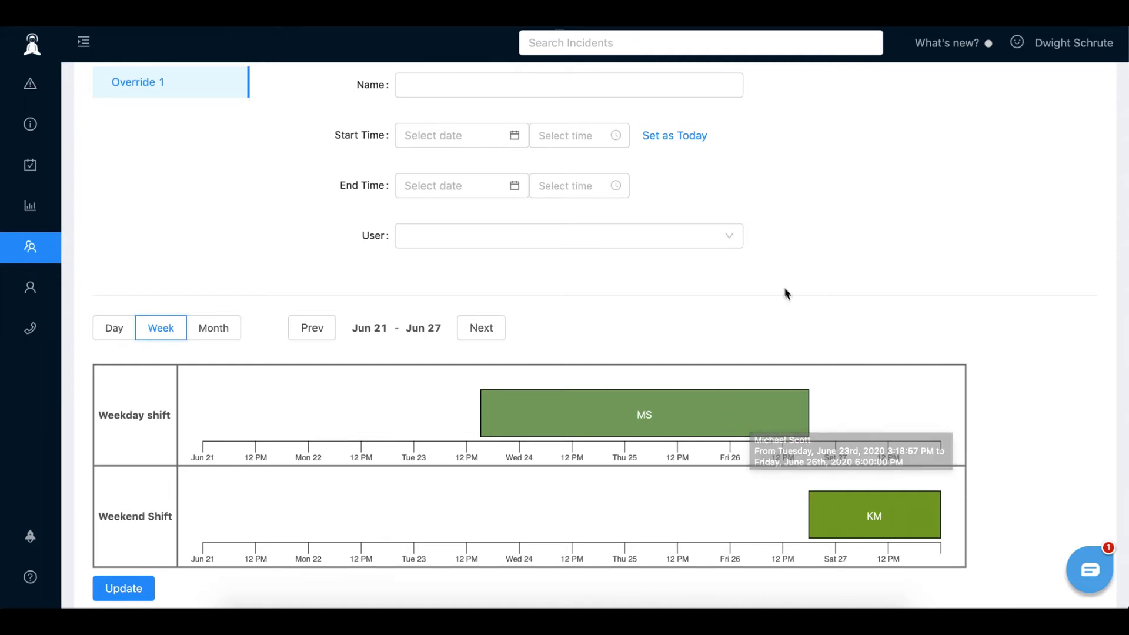
- Name the override "Friday override" and set its start to 2020-06-26 at 12:00 AM
scroll(590, 289, up, 1)
click(472, 142)
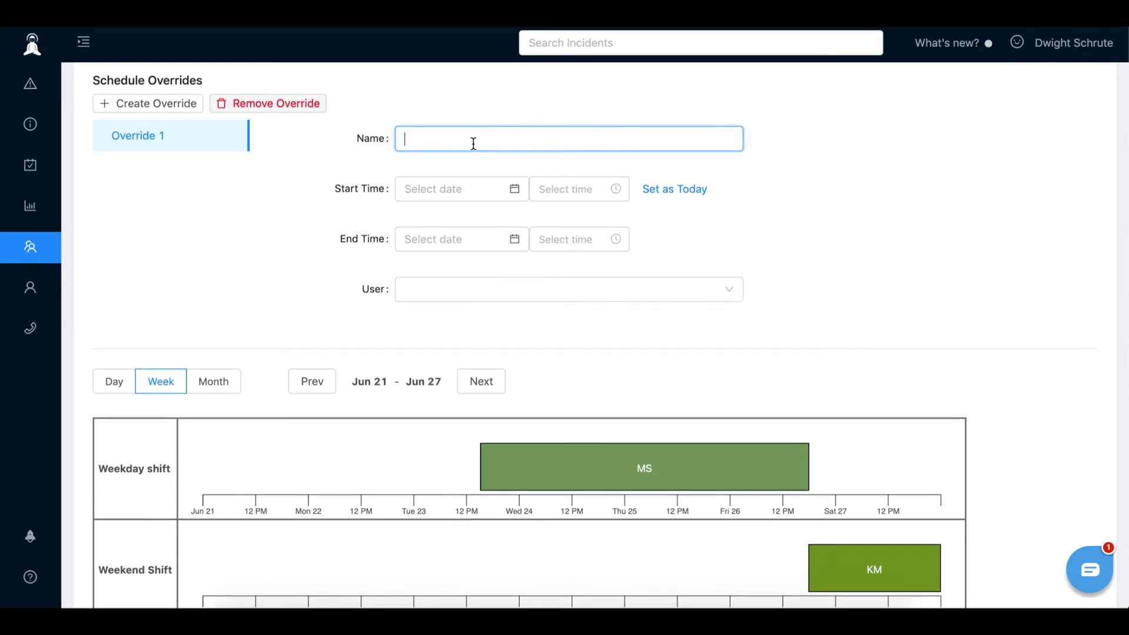
text(F)
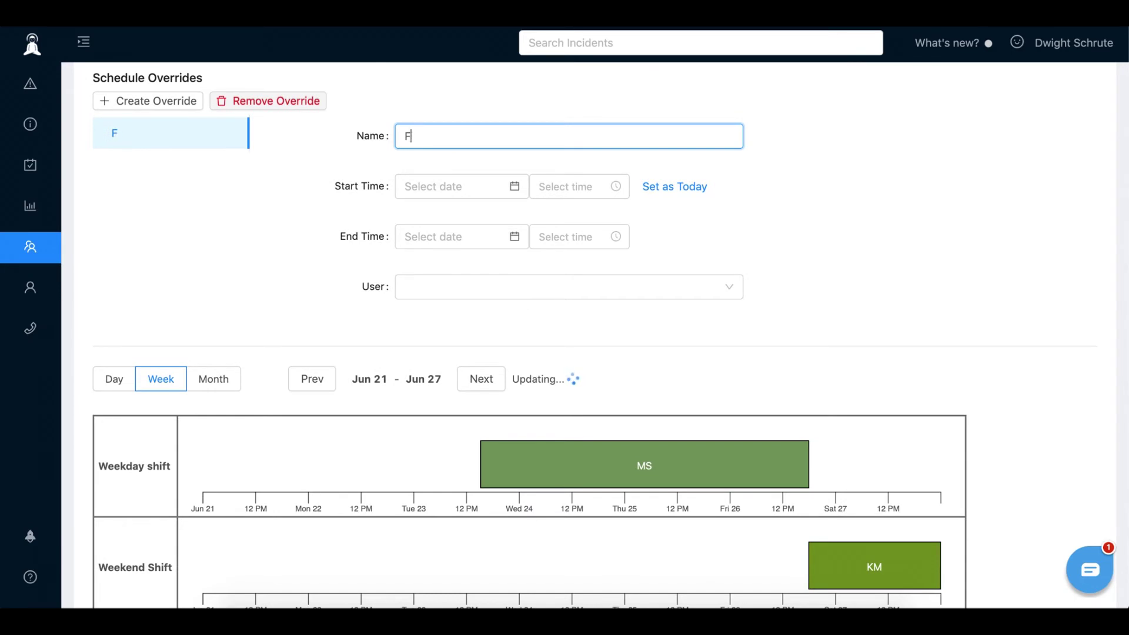
text(iriday override)
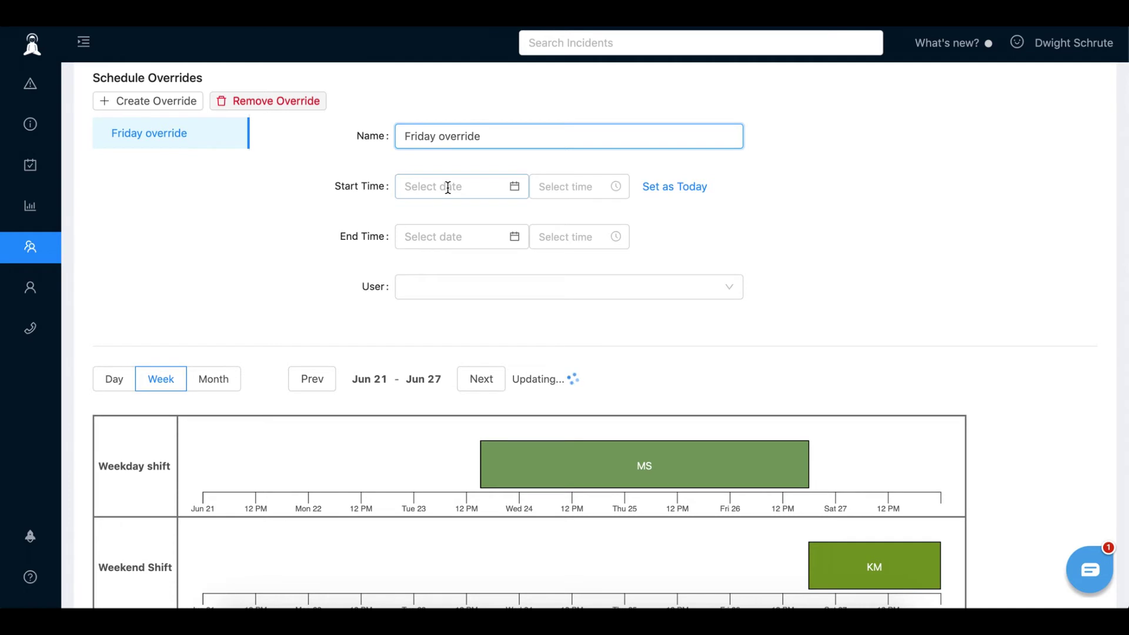
click(447, 186)
click(560, 343)
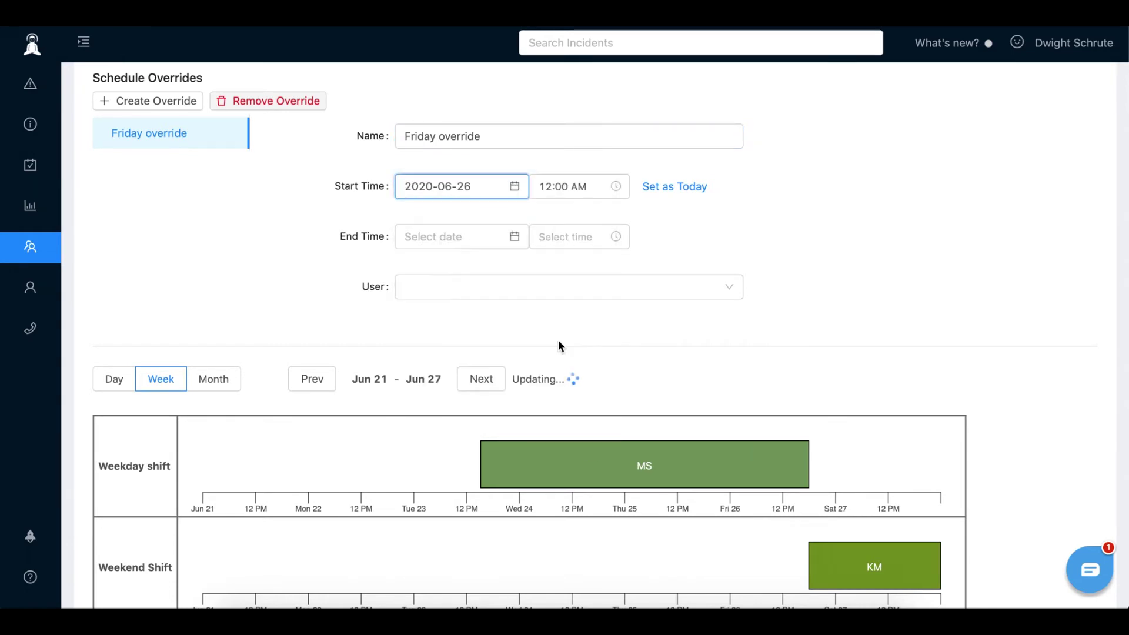
click(582, 193)
- Set the Friday override's end to 2020-06-26 at 12:00 PM
click(460, 236)
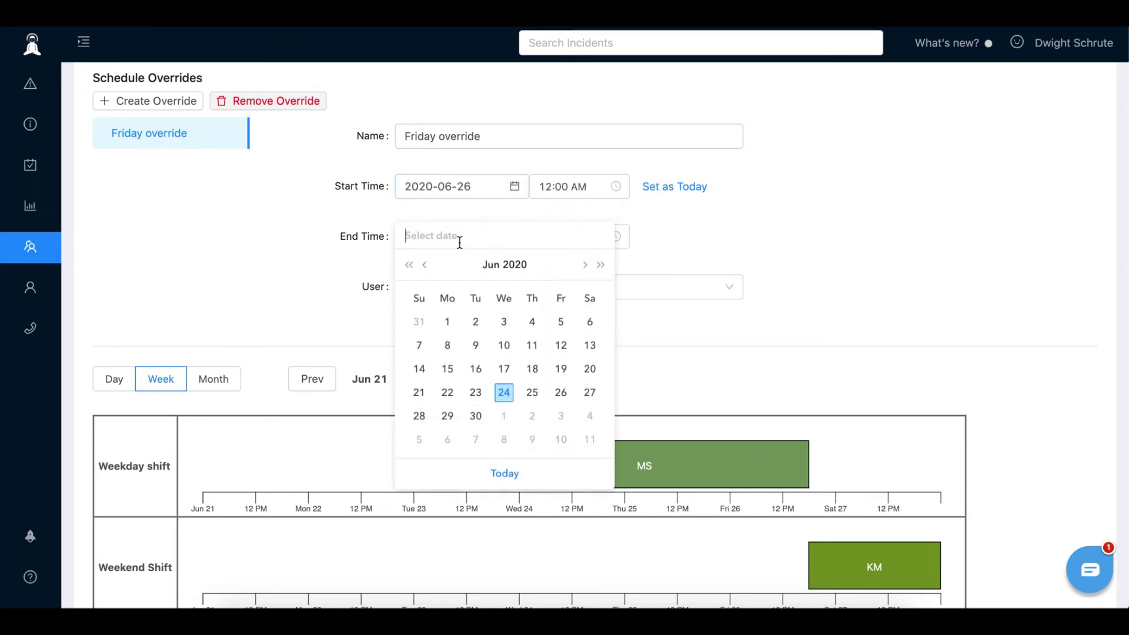
click(561, 392)
click(562, 238)
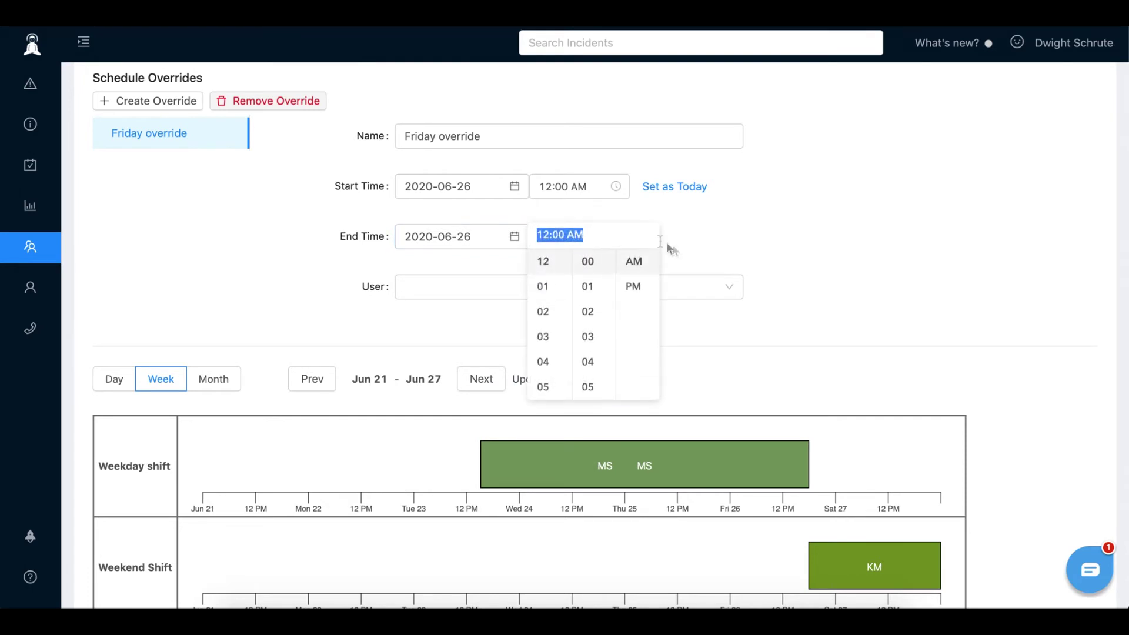
click(637, 286)
- Assign the Friday override to the user on that week's Weekend Shift, check the preview and update the schedule
click(678, 291)
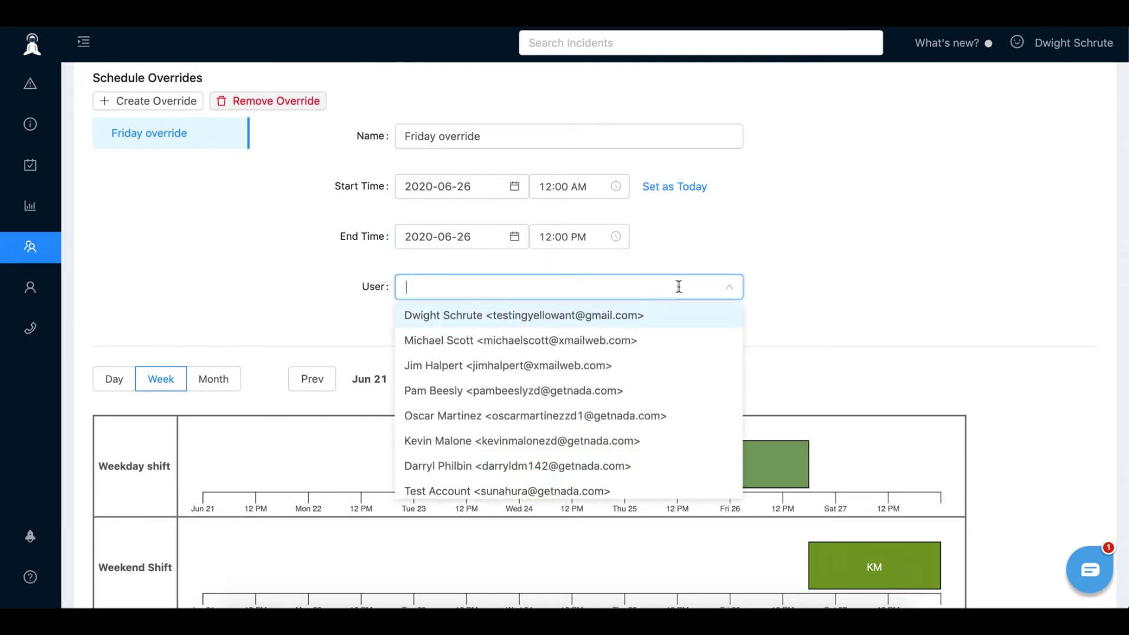
click(474, 441)
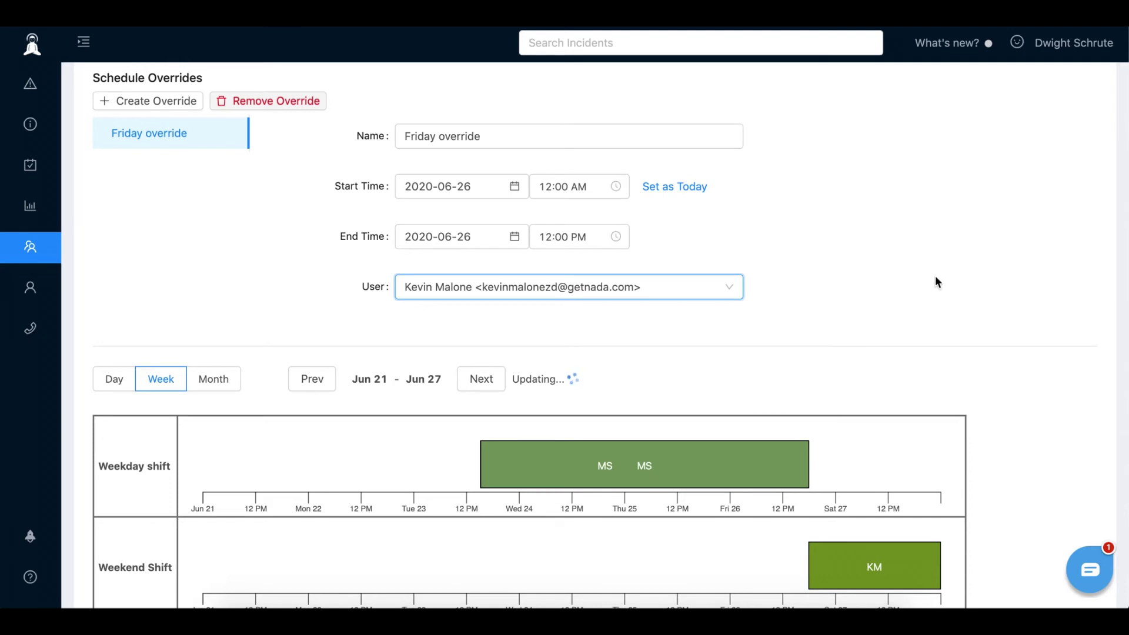
scroll(935, 277, down, 3)
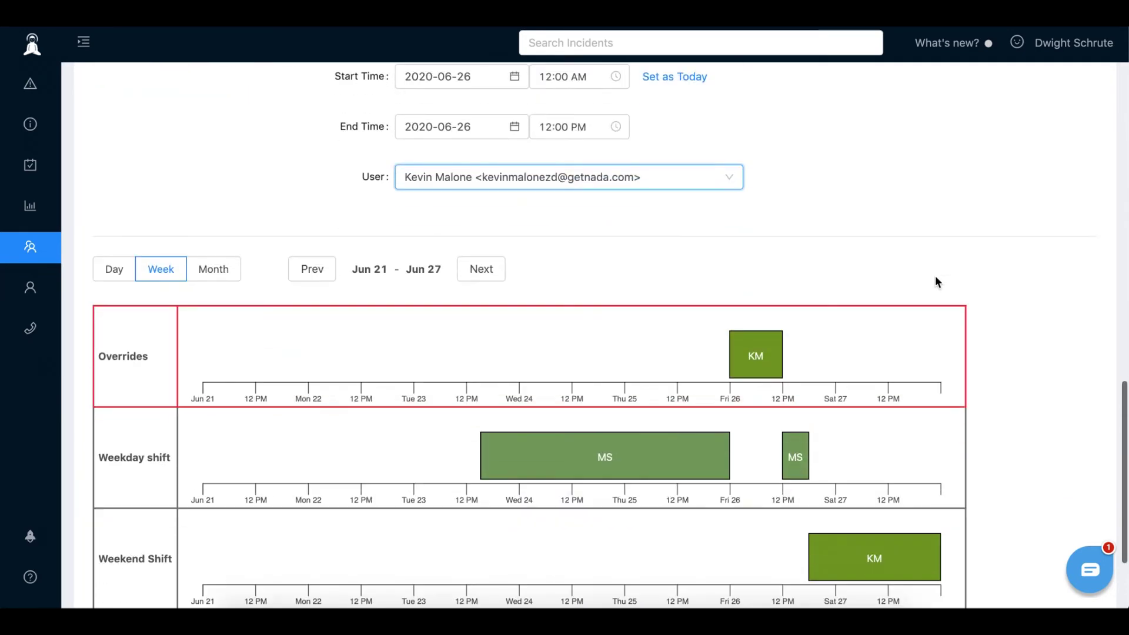
scroll(934, 281, down, 2)
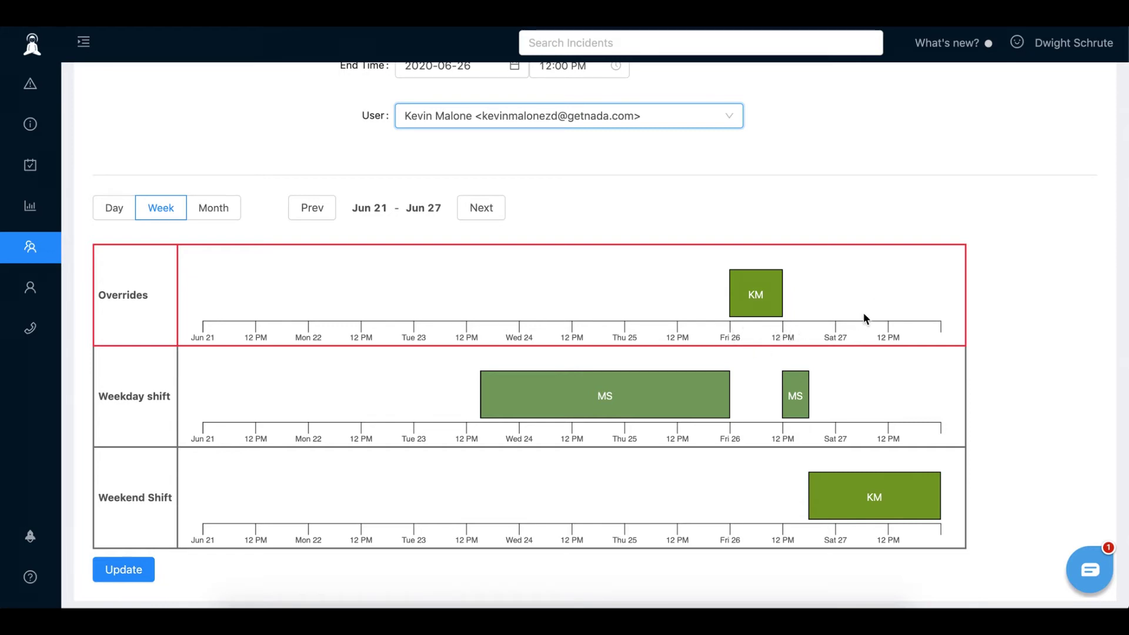
click(127, 569)
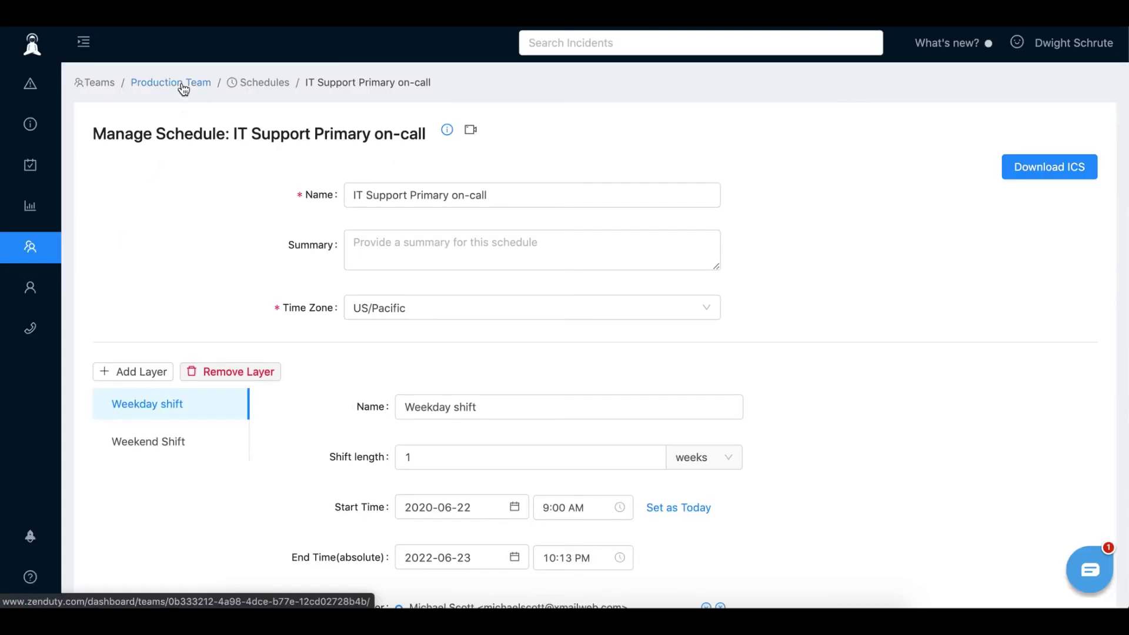
- Start a new escalation policy for the Production Team and name it "P2 IT Support"
click(179, 84)
click(151, 230)
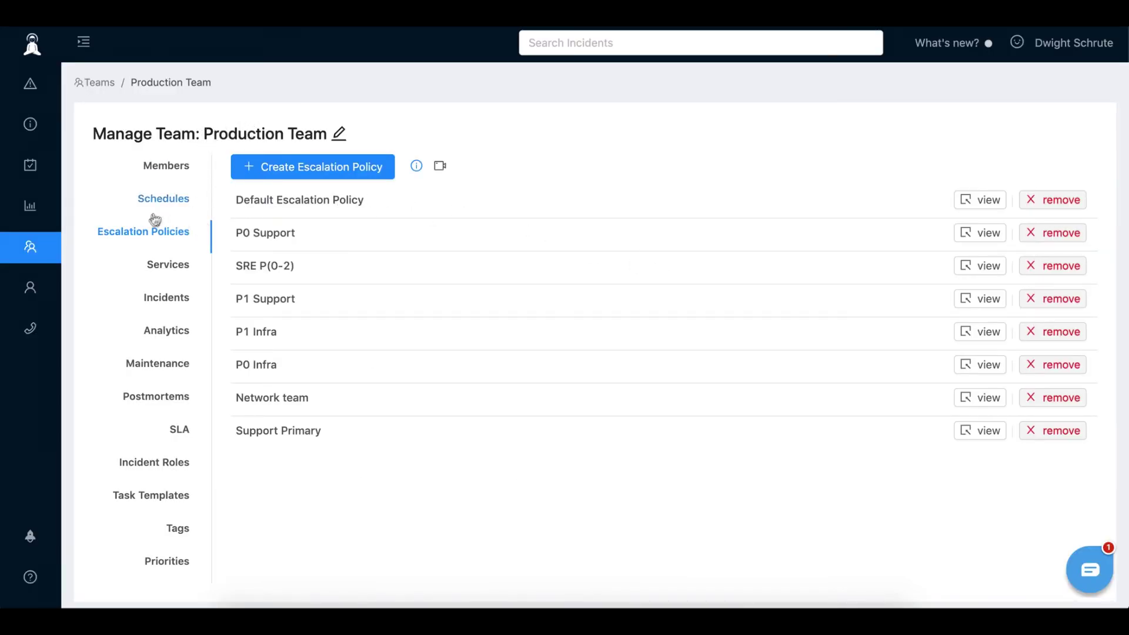
click(288, 167)
click(773, 105)
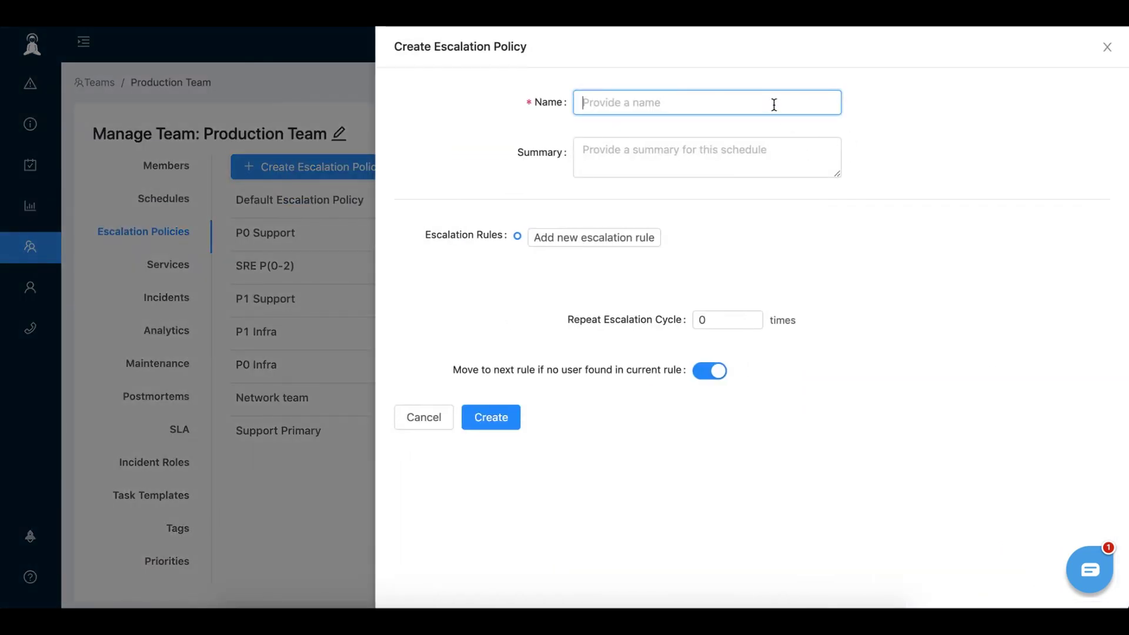
text(P)
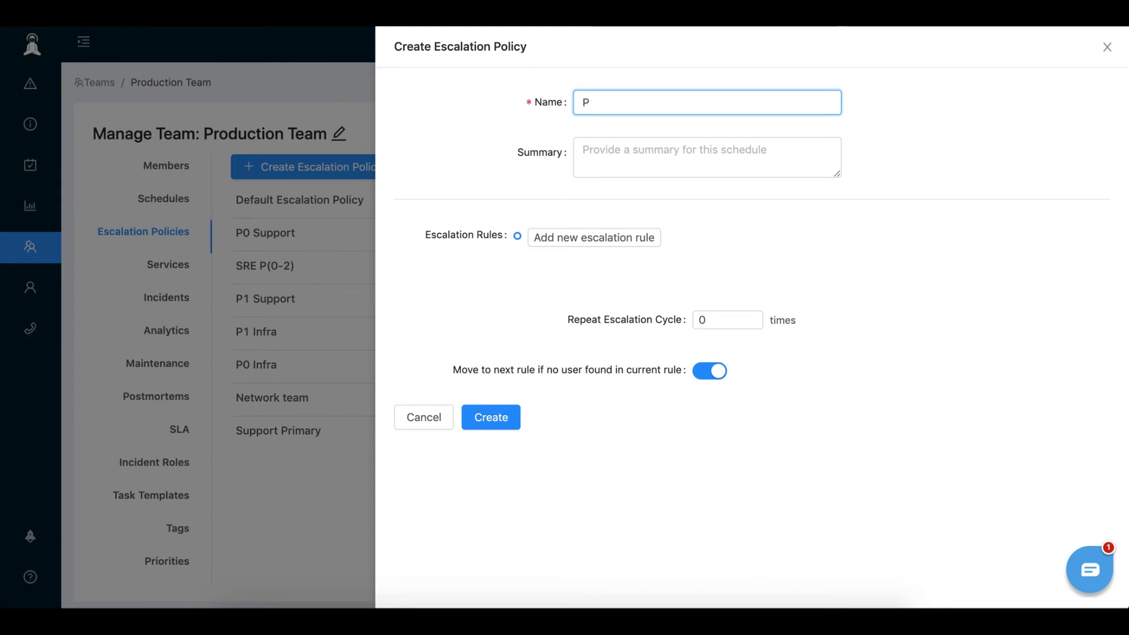
text(2 IT Support)
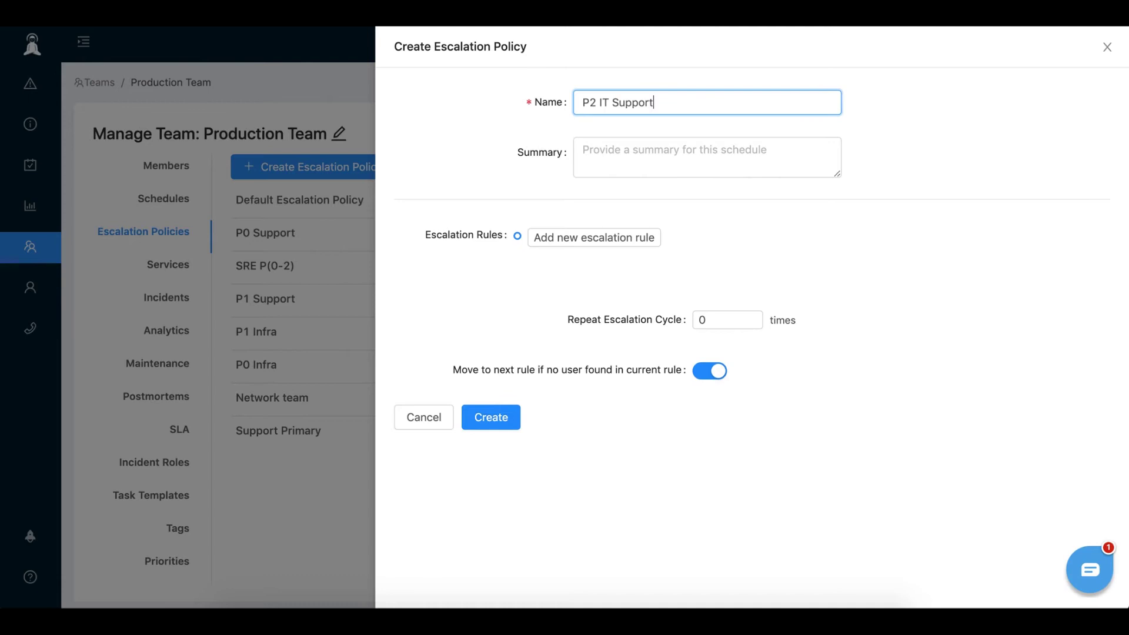
key(ctrl+a)
click(726, 256)
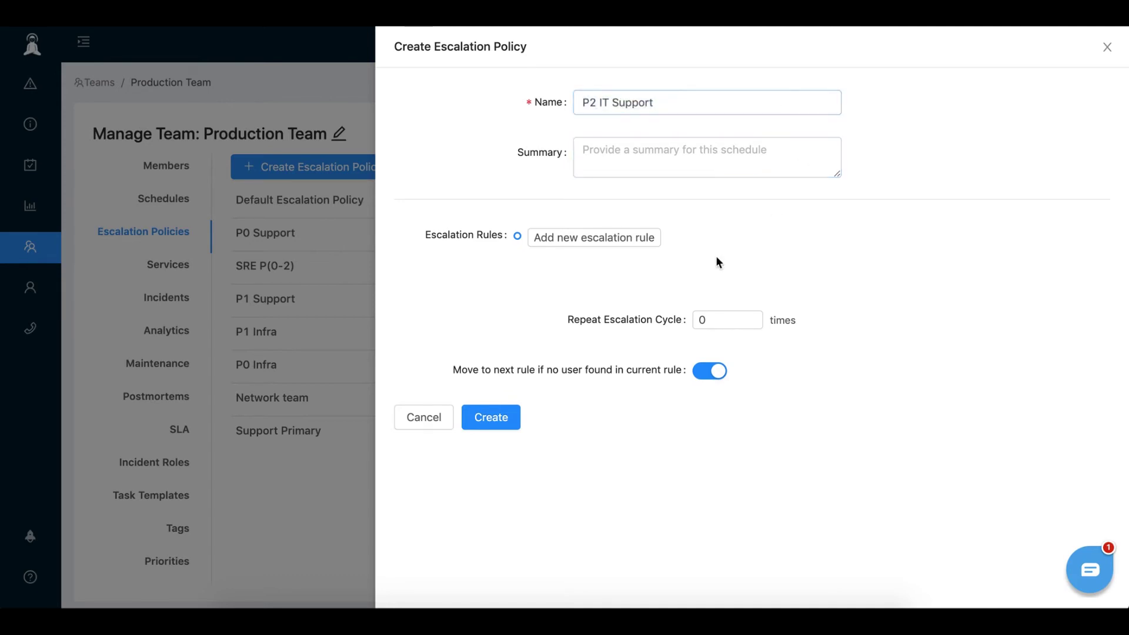
- Add a first escalation rule that notifies the IT Support Primary on-call schedule immediately after an incident is triggered
click(598, 241)
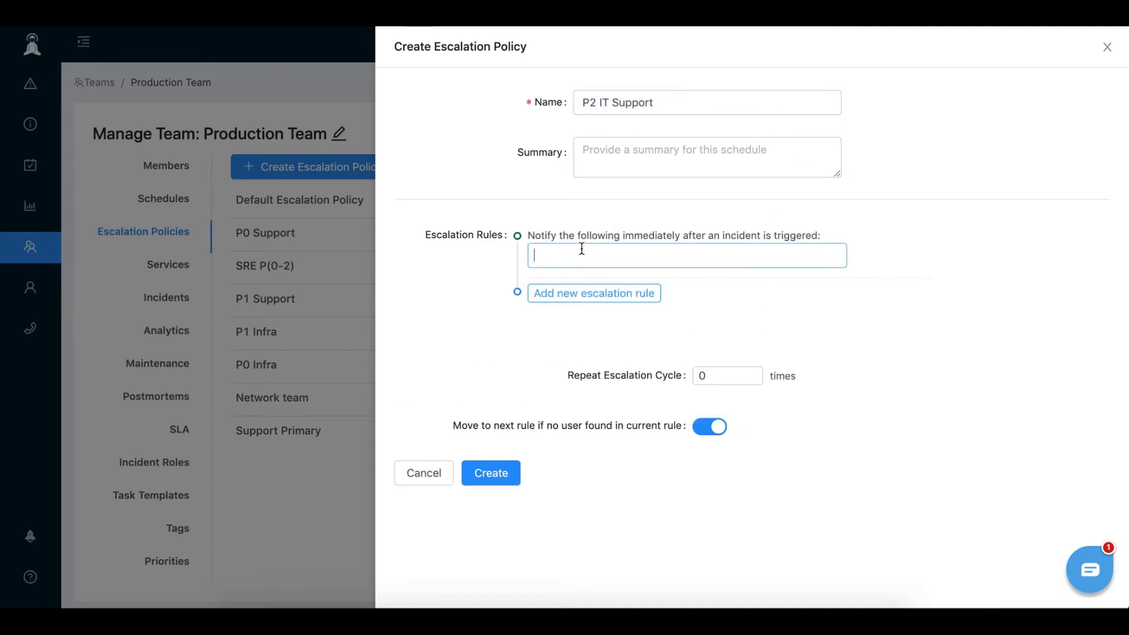
click(581, 248)
click(623, 334)
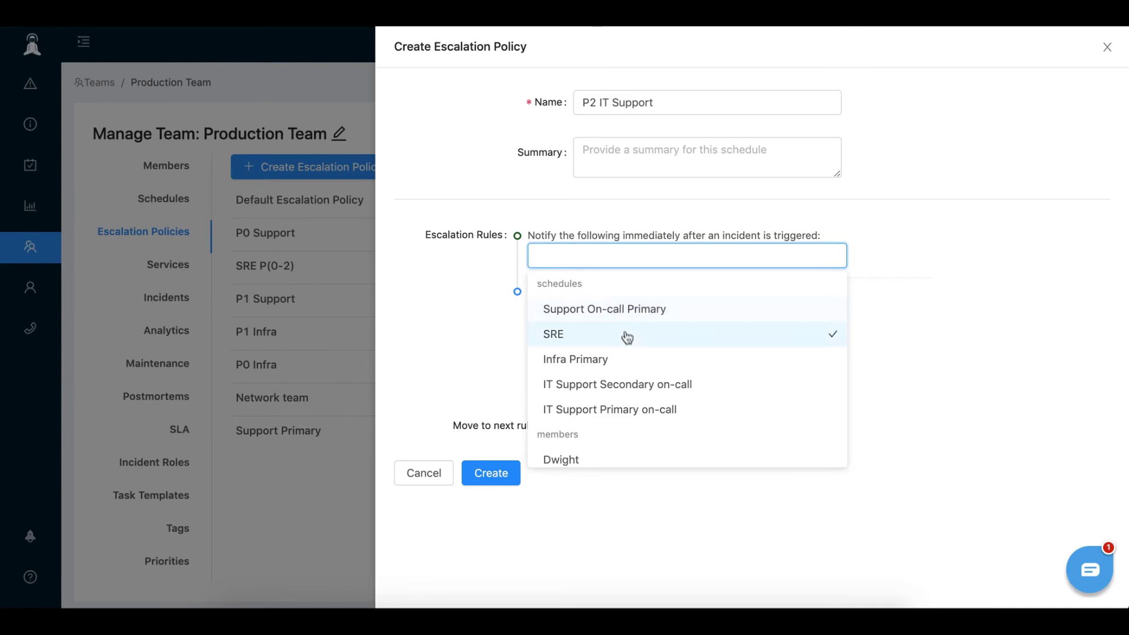
click(611, 318)
click(624, 385)
click(620, 409)
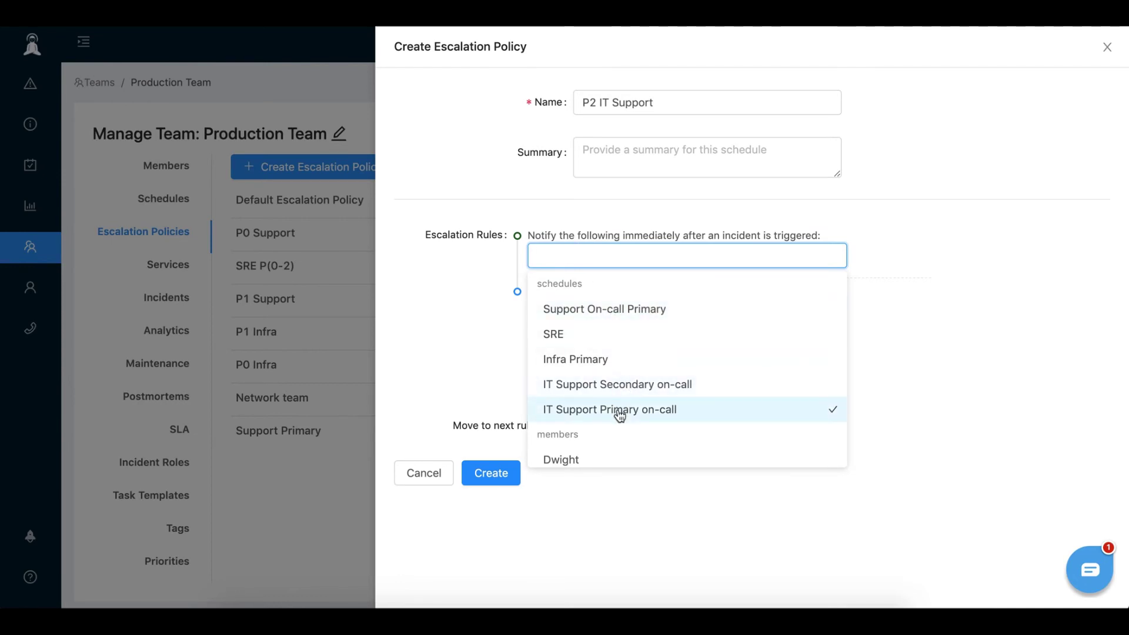
click(918, 299)
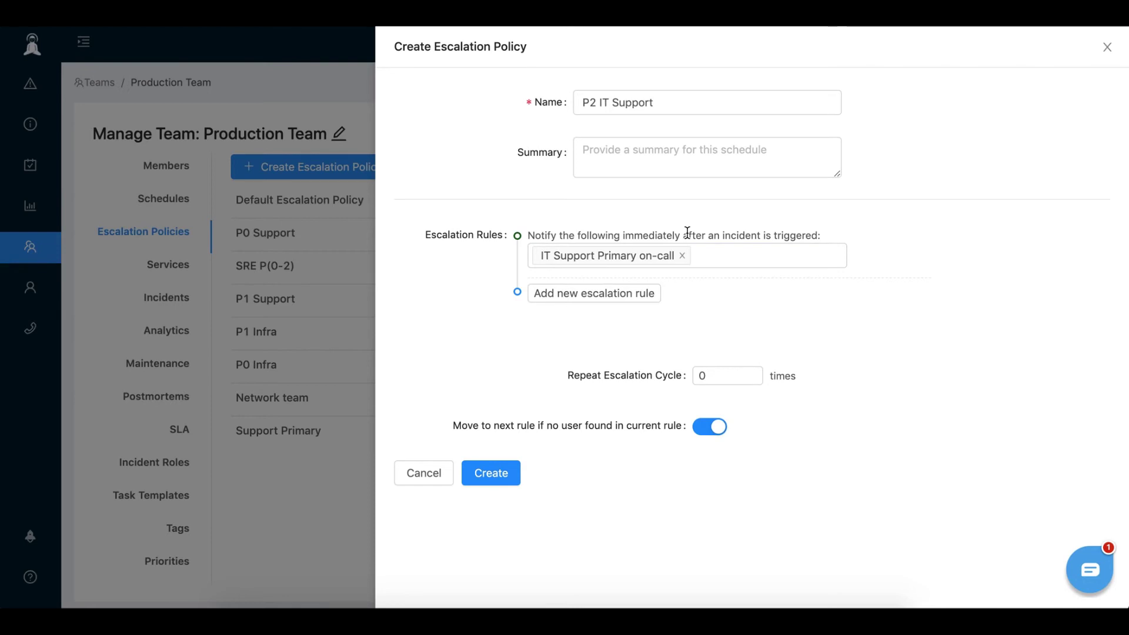
- Add a second escalation rule that notifies the IT Support Secondary on-call schedule 10 minutes after an incident is triggered
click(612, 293)
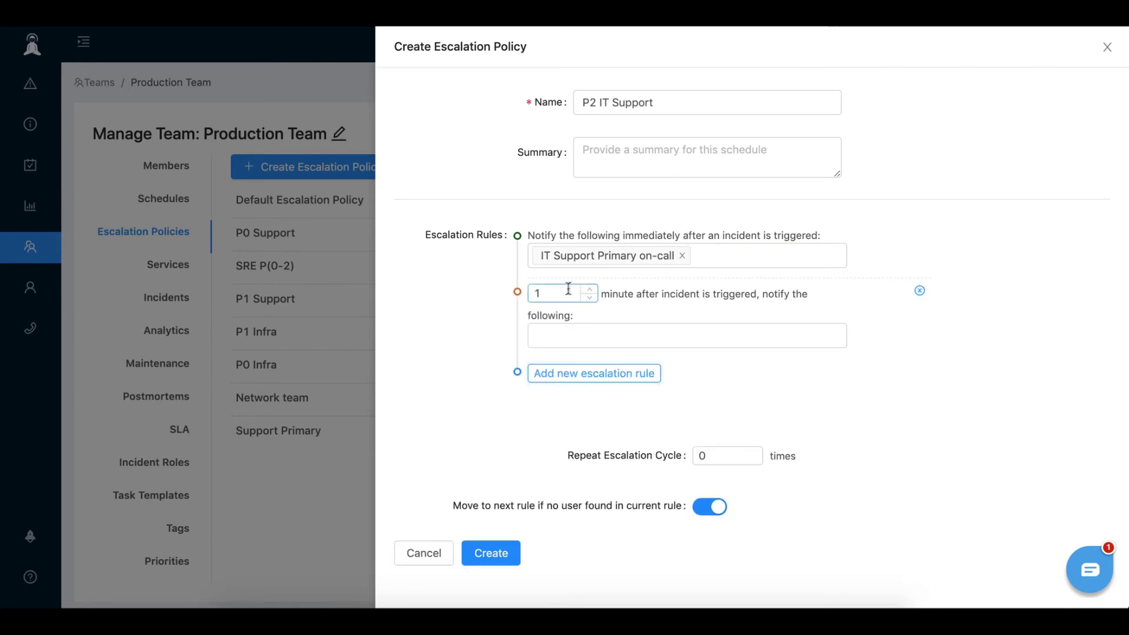
click(547, 294)
text(0)
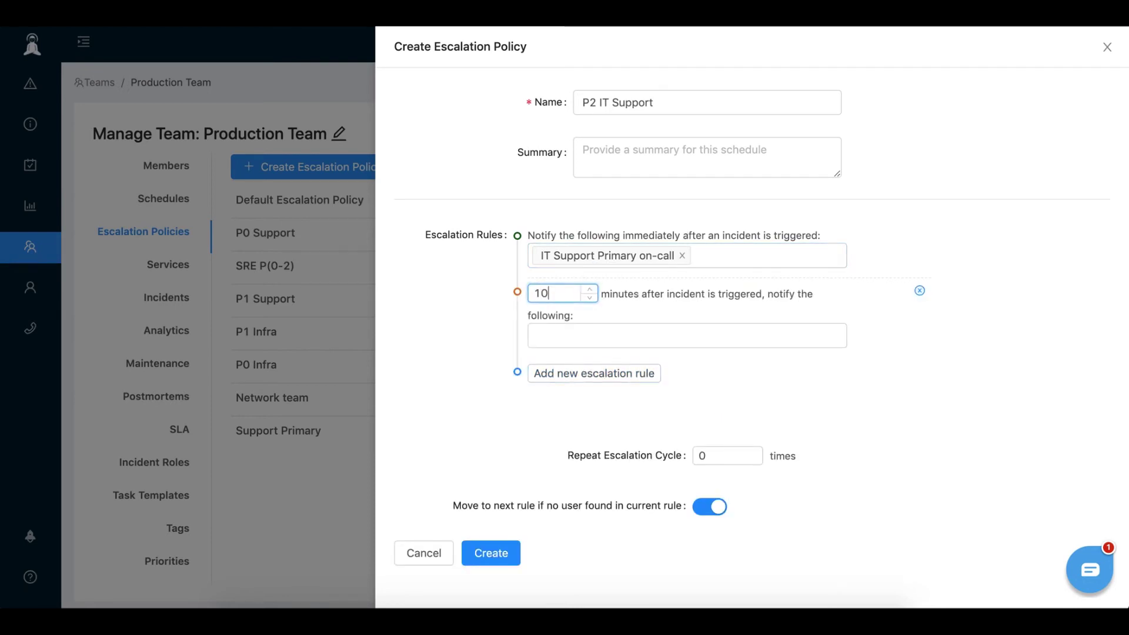
click(572, 345)
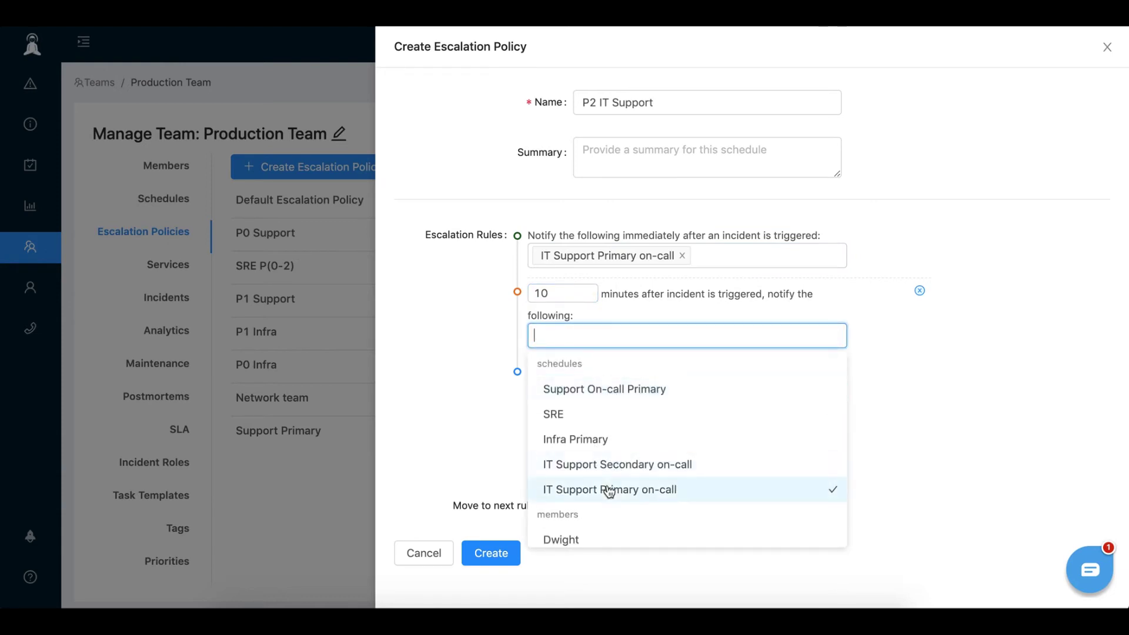
click(605, 467)
click(461, 373)
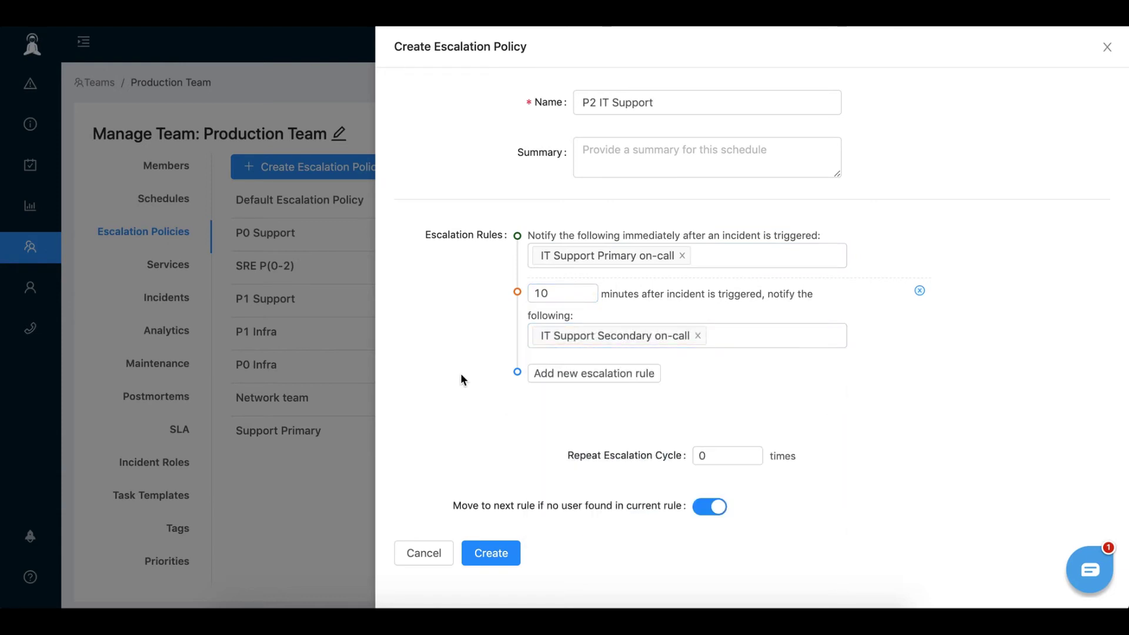
- Add a third escalation rule that notifies two team members 20 minutes after an incident is triggered, and create the policy
click(615, 379)
click(559, 374)
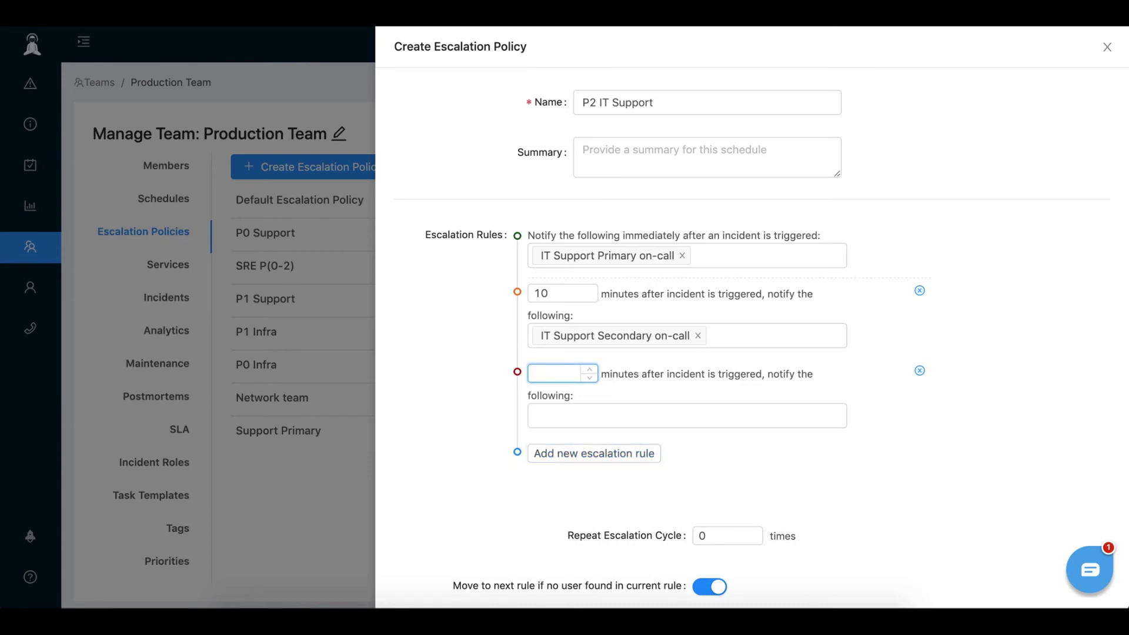
text(20)
click(570, 419)
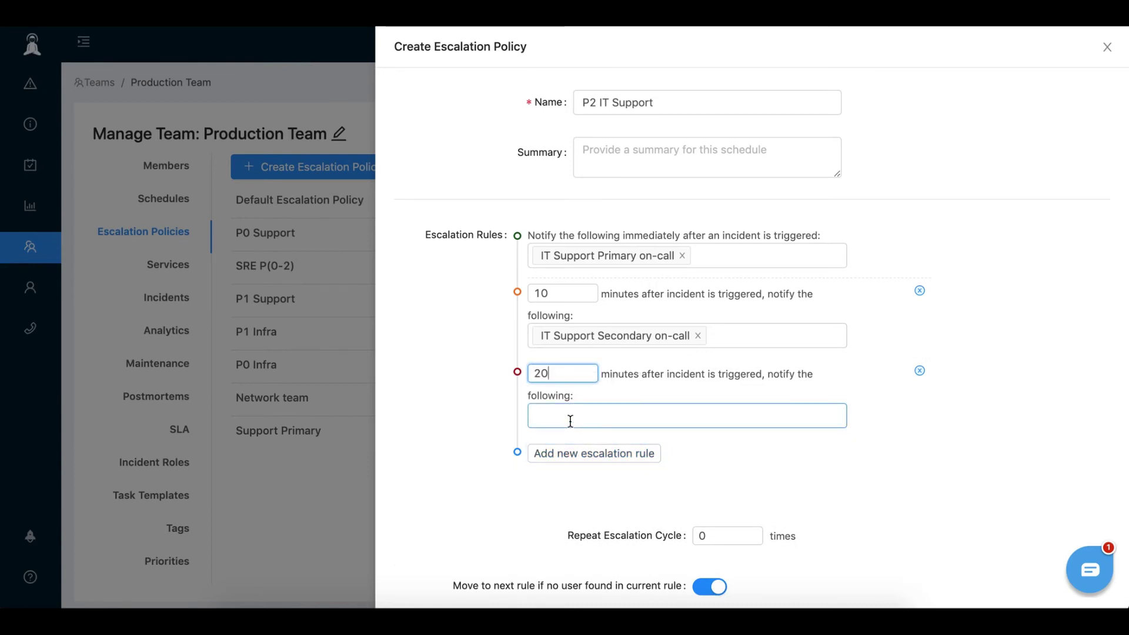
click(599, 344)
scroll(592, 361, down, 3)
click(594, 366)
click(587, 299)
click(434, 371)
click(630, 419)
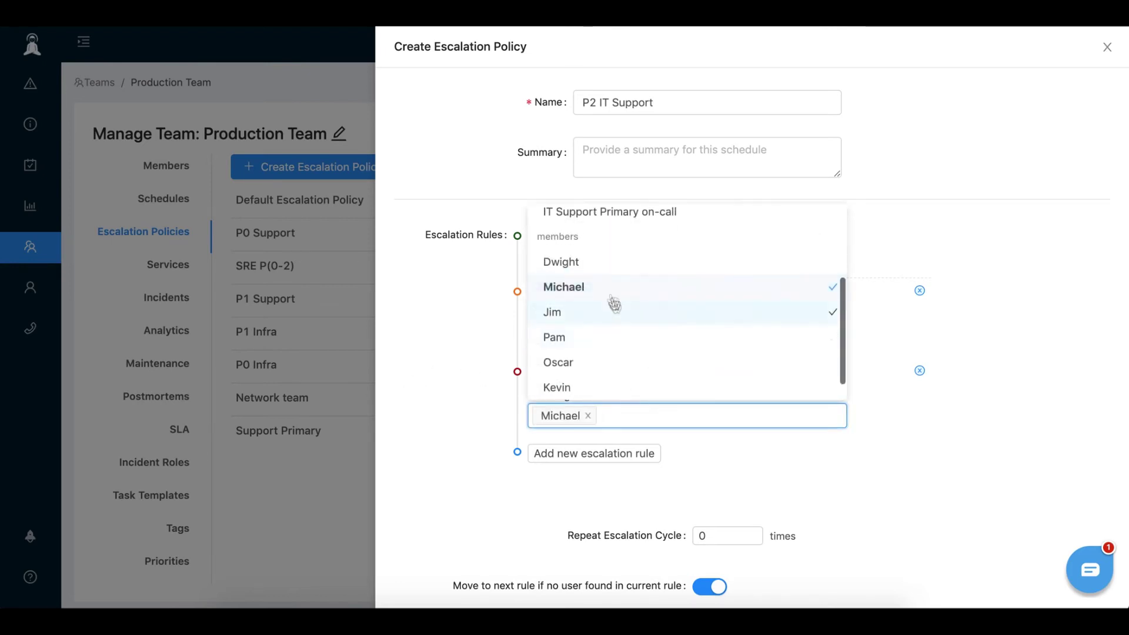
click(600, 266)
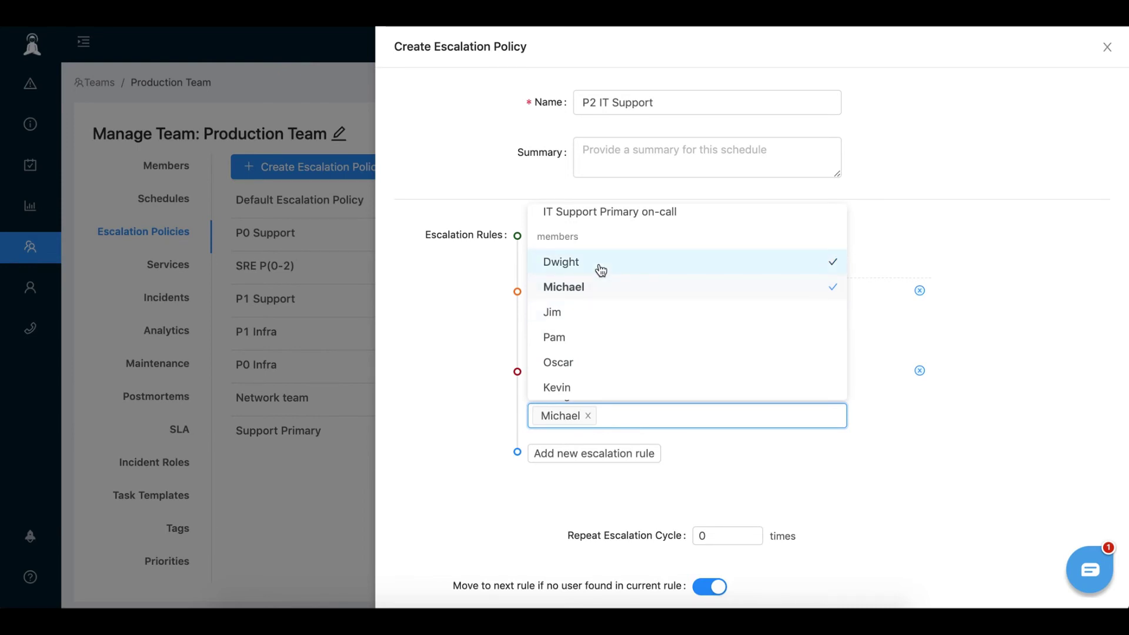
click(452, 354)
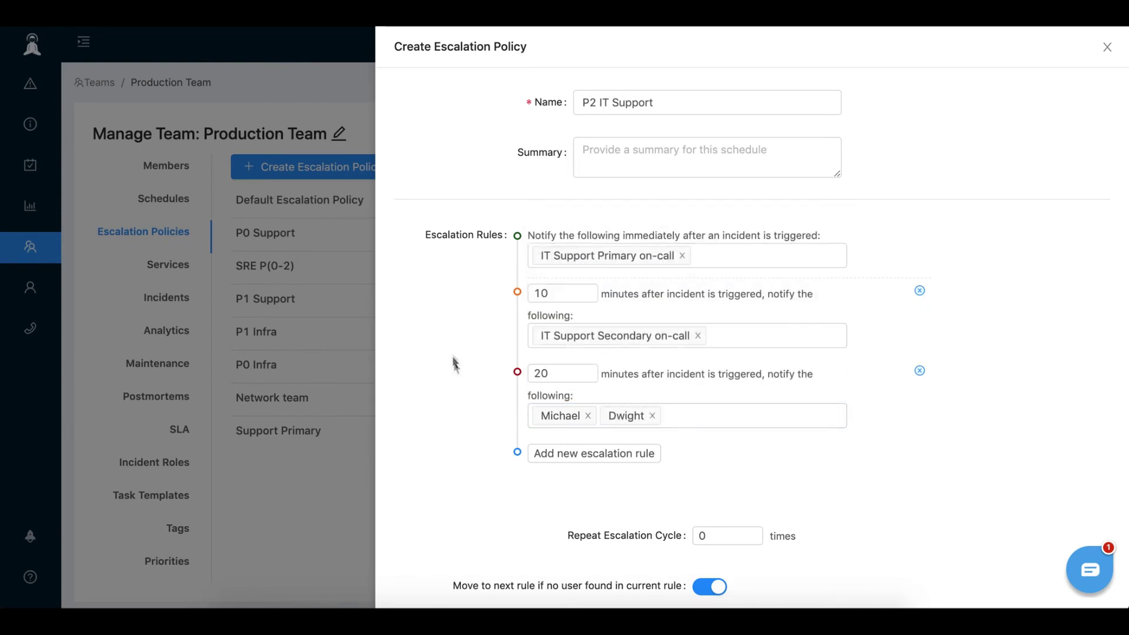
scroll(468, 394, down, 2)
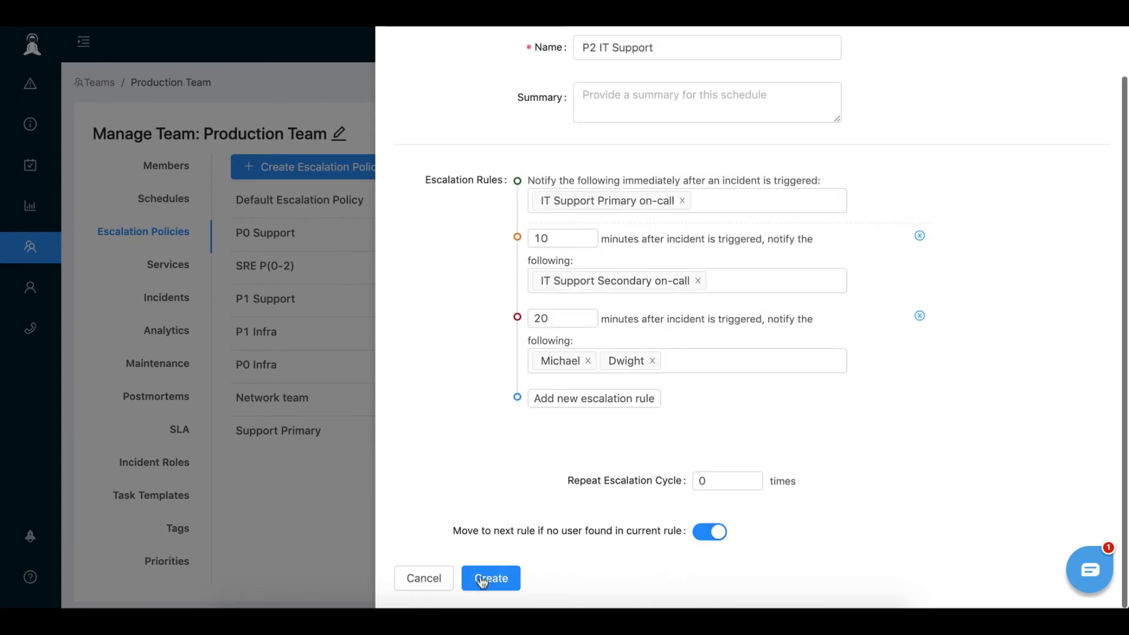
click(481, 579)
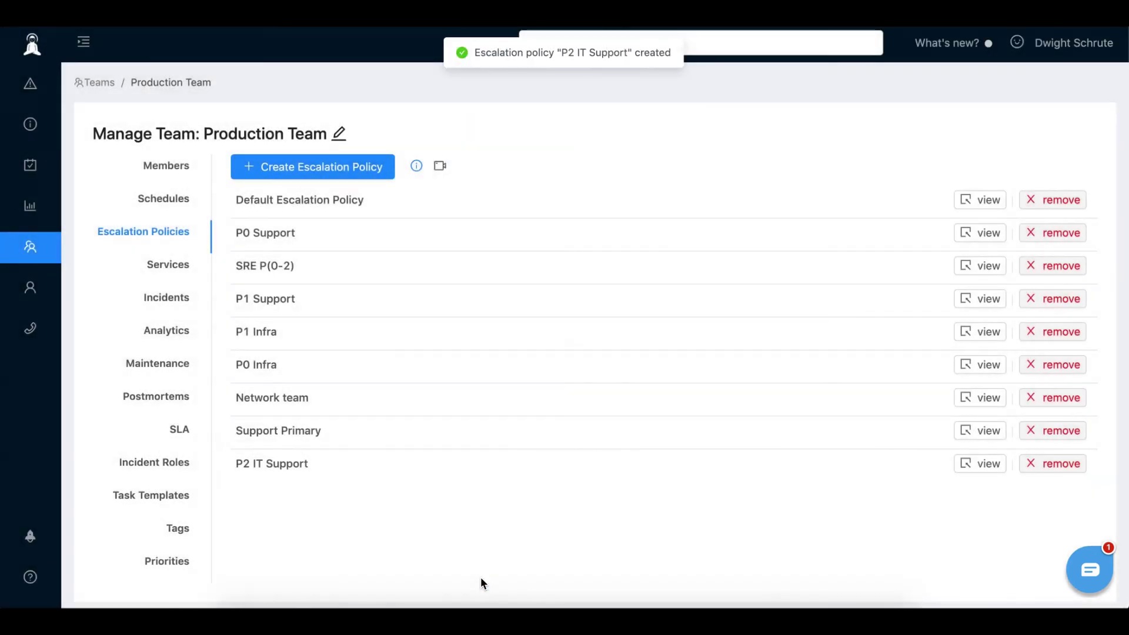
- Open the P2 IT Support escalation policy and try a repeat escalation cycle of 10 times while reviewing its rules
click(987, 468)
scroll(863, 403, down, 3)
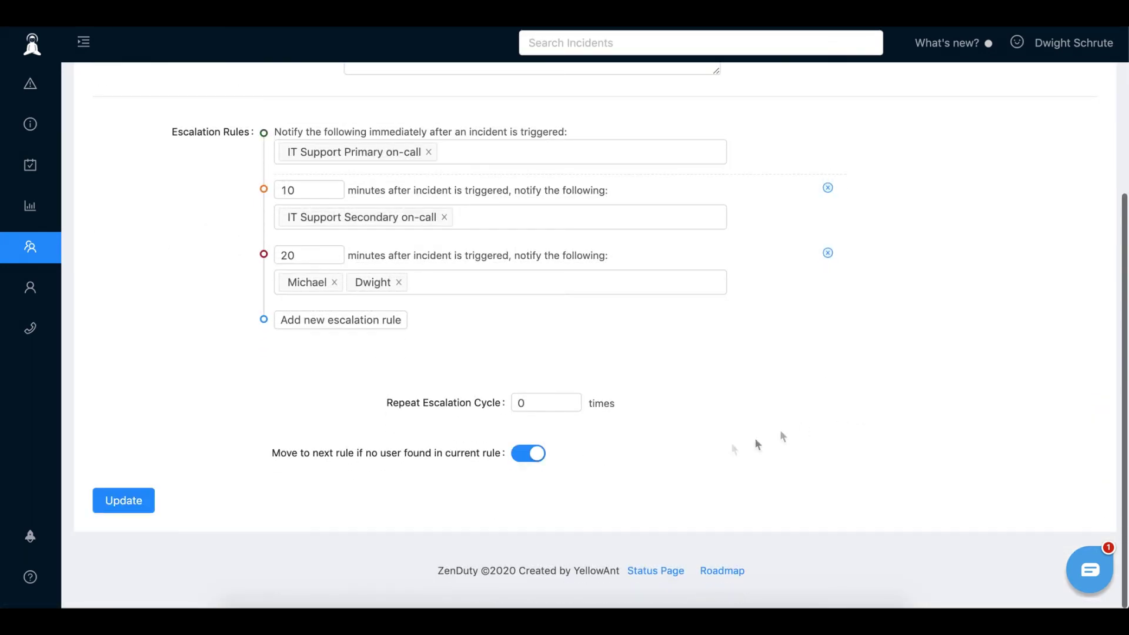
click(537, 451)
click(538, 452)
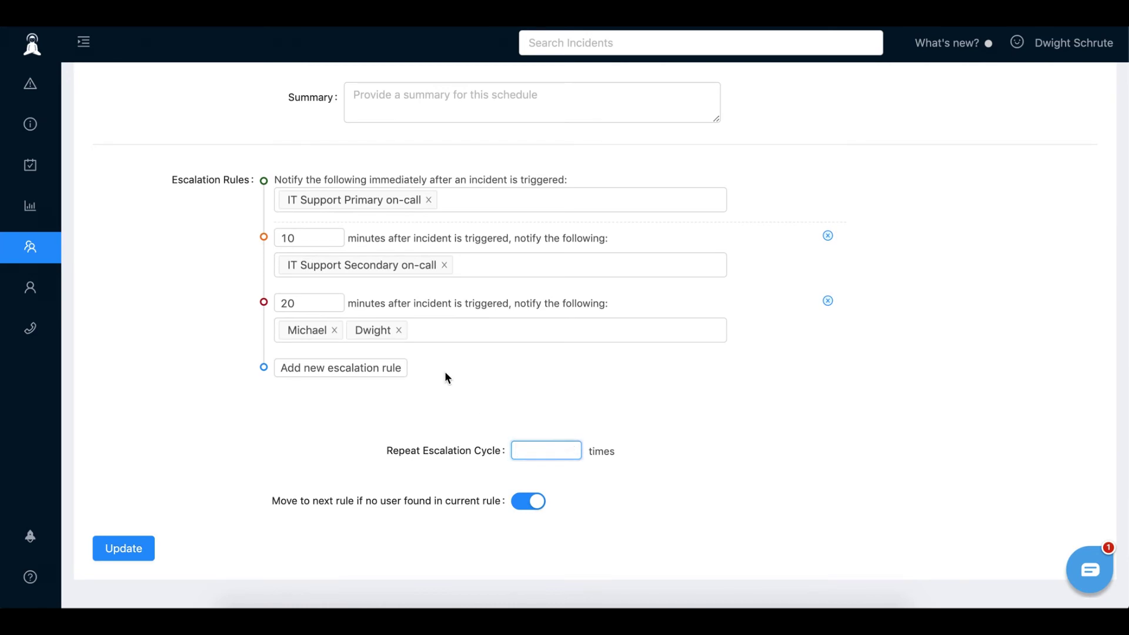
scroll(457, 315, up, 3)
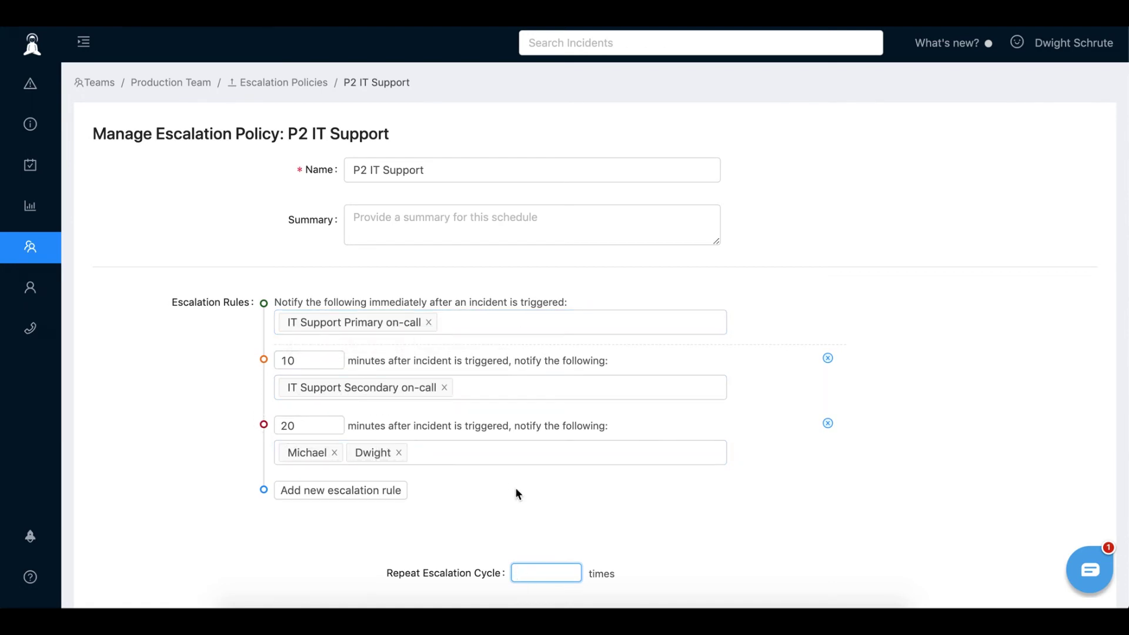
scroll(516, 492, down, 1)
text(10)
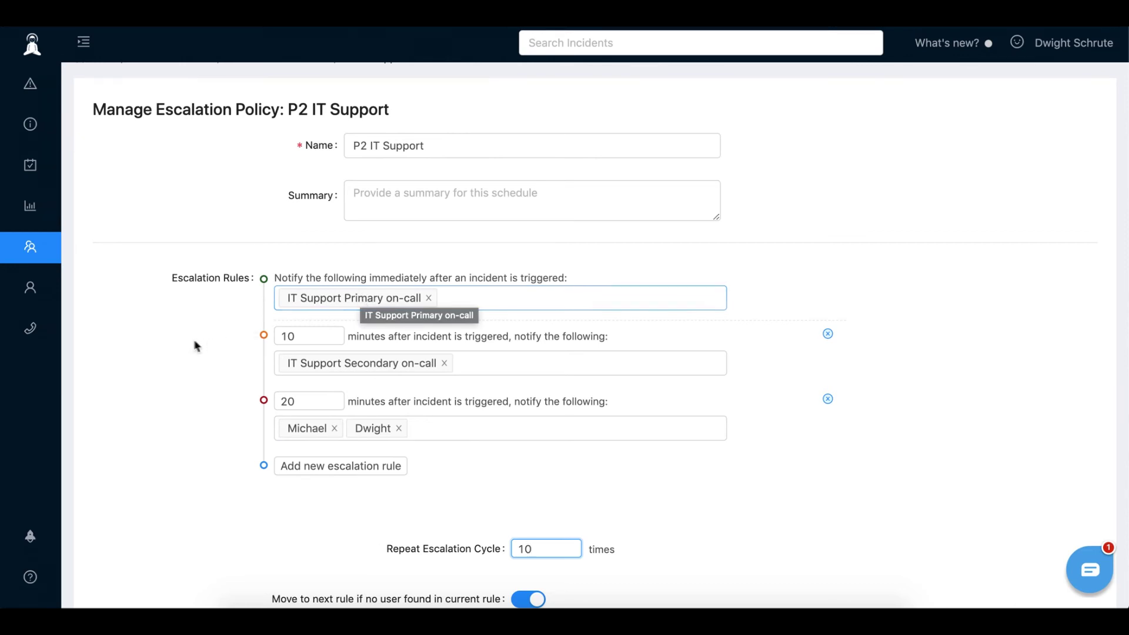
scroll(192, 341, down, 3)
scroll(192, 340, up, 1)
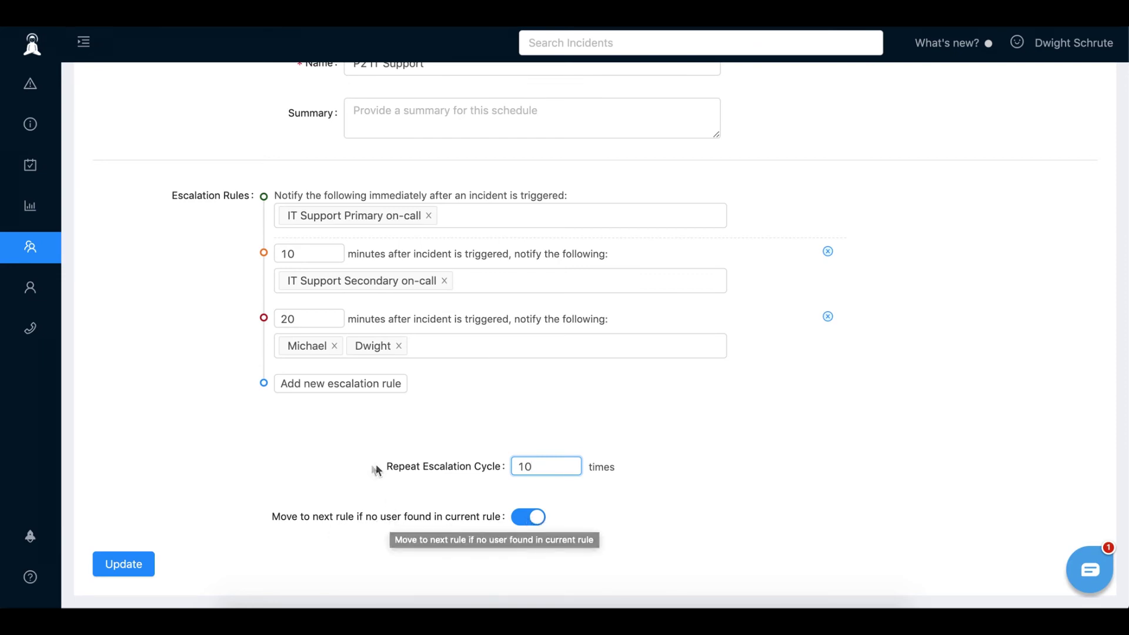
scroll(298, 460, up, 1)
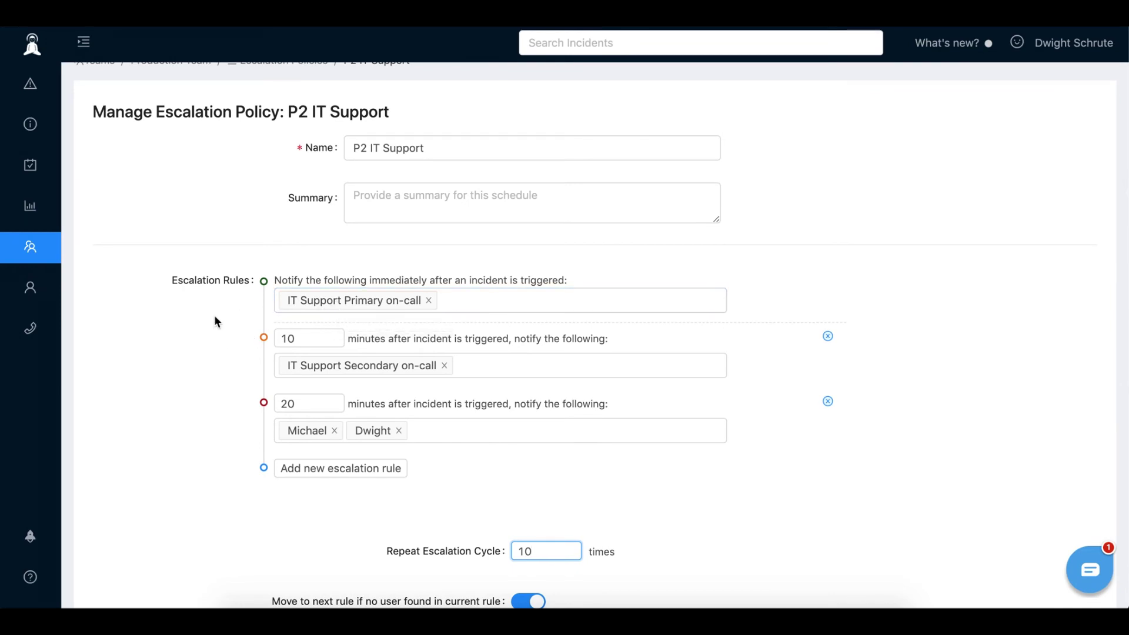
scroll(214, 316, up, 1)
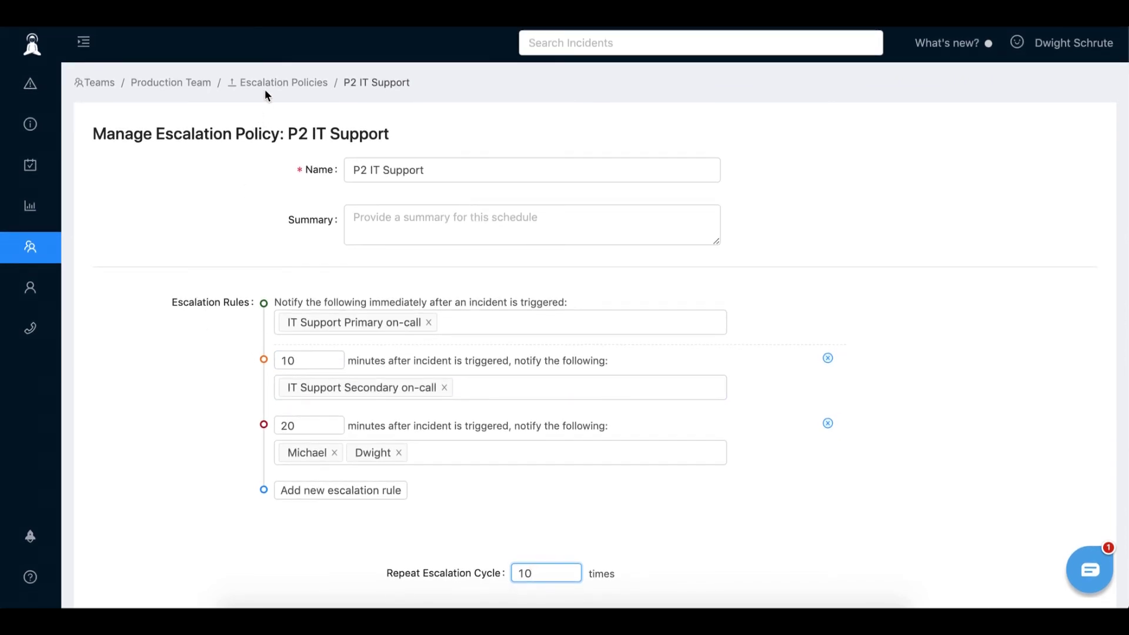
- Open the settings of the Production Team's Uptime and Support service
click(179, 83)
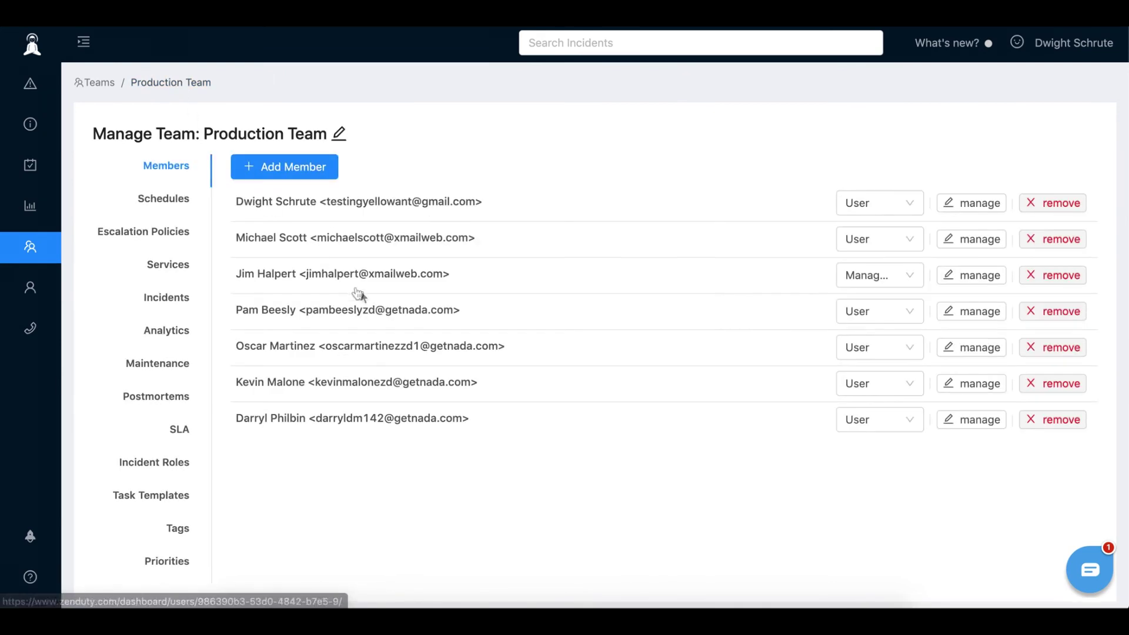
click(165, 266)
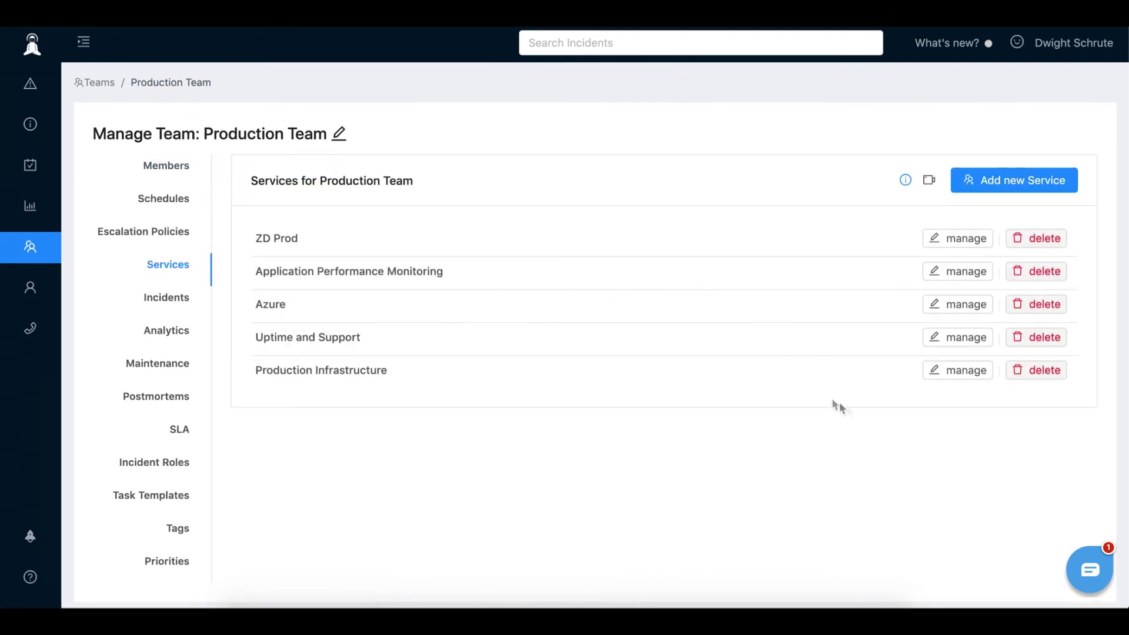
click(937, 338)
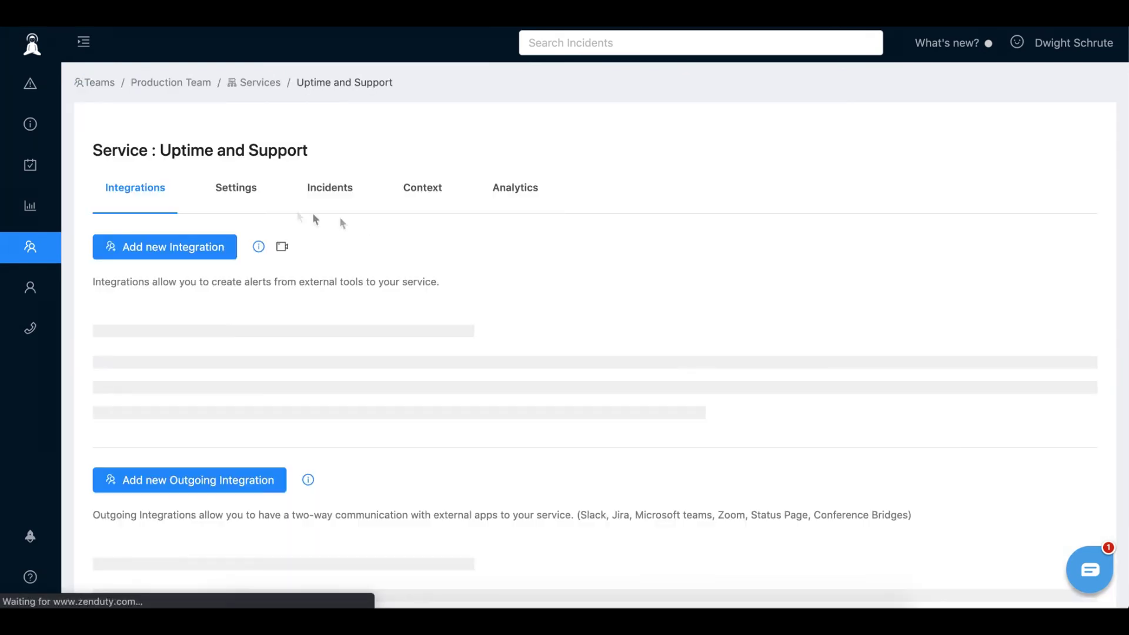
click(225, 192)
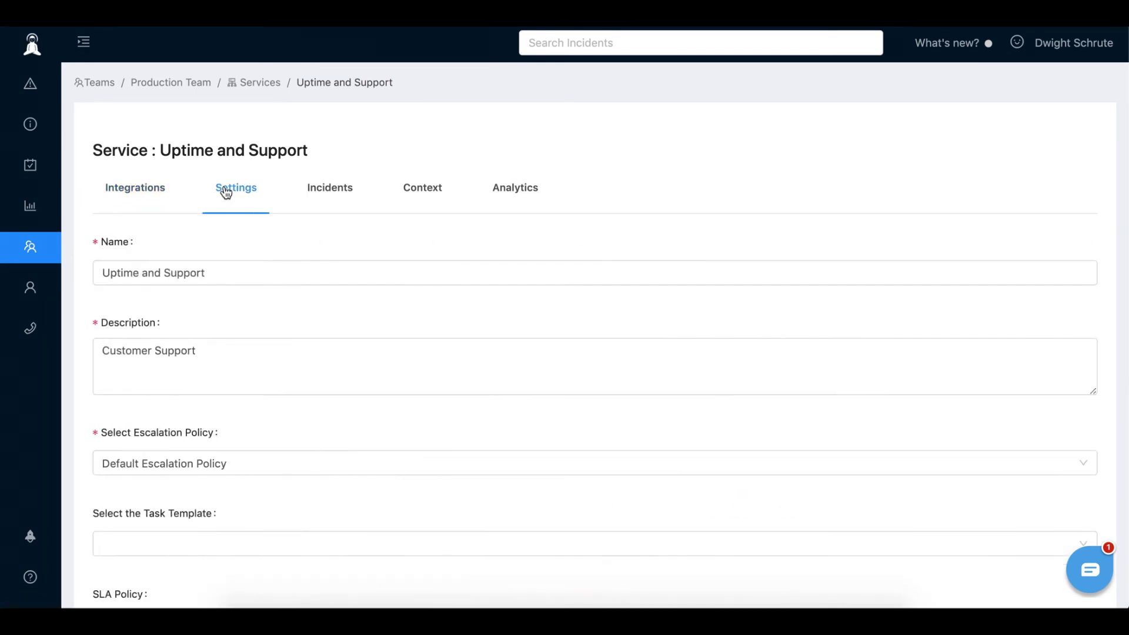
- Set the service's escalation policy to P2 IT Support and save the service
click(203, 463)
scroll(224, 347, down, 1)
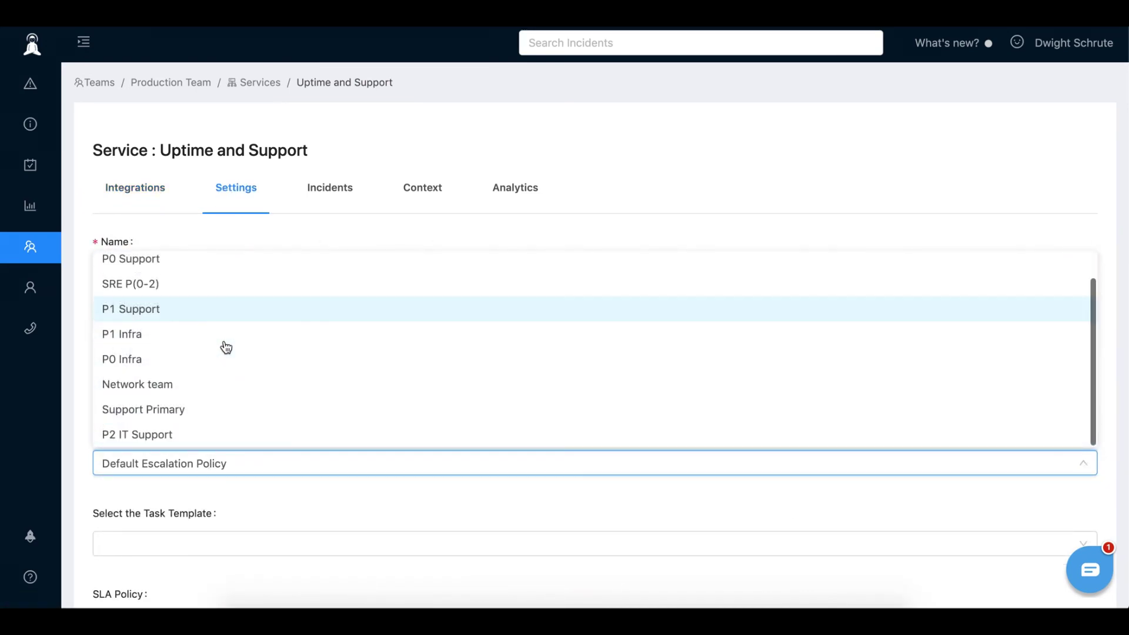
click(140, 436)
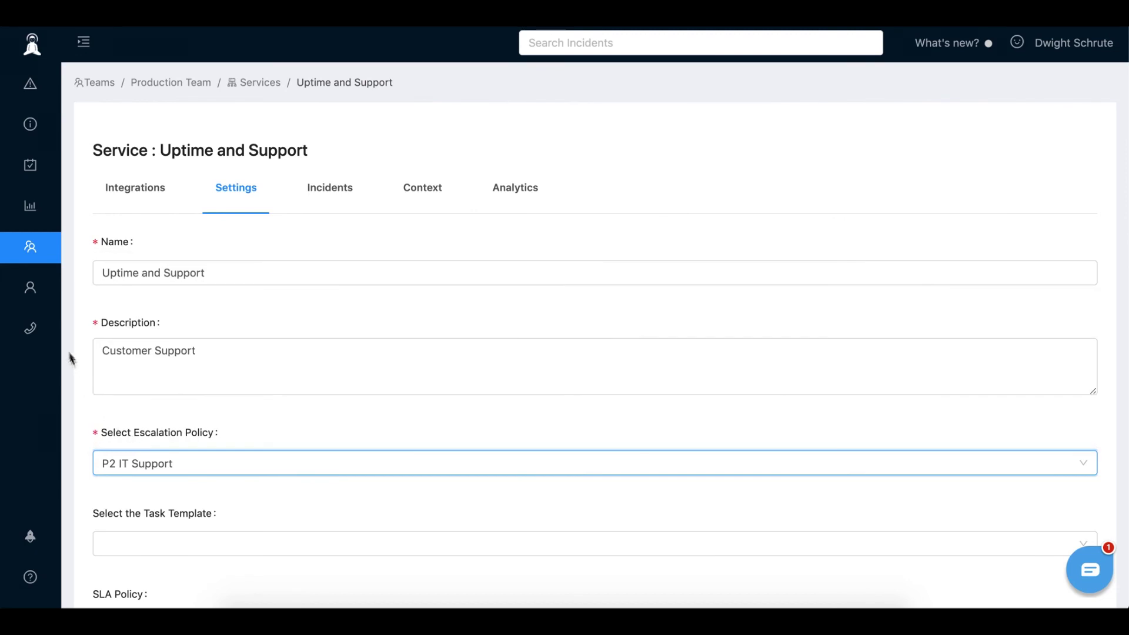
scroll(67, 349, down, 4)
scroll(185, 386, up, 5)
click(140, 462)
click(137, 436)
scroll(77, 422, down, 5)
click(117, 506)
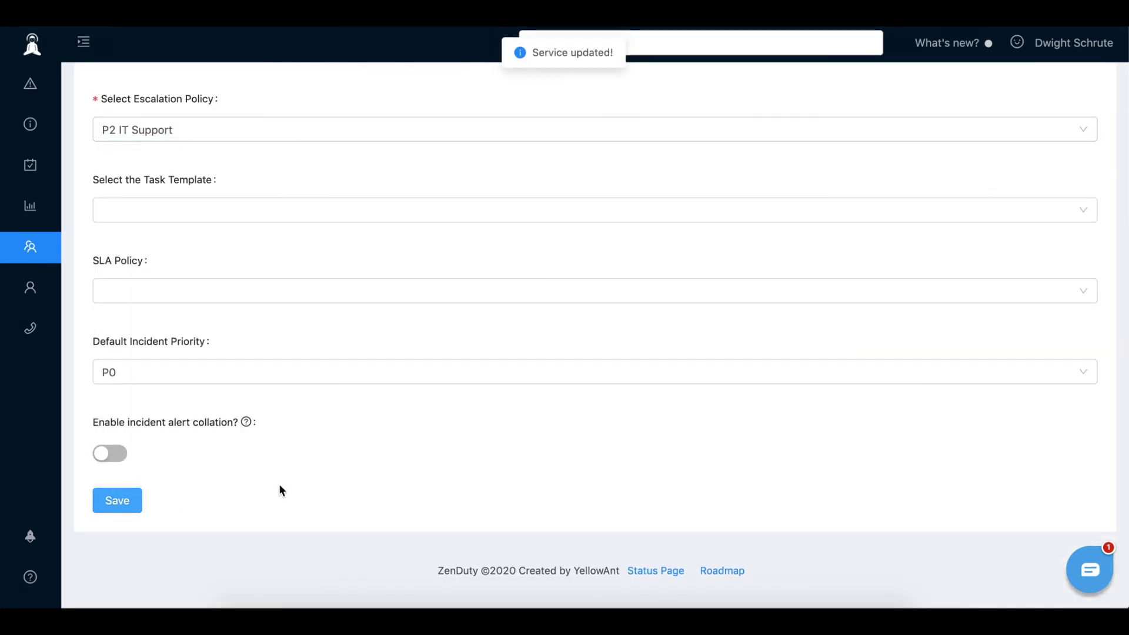
- Check which user is currently on call for the Production Team's P2 IT Support policy
scroll(279, 491, up, 3)
scroll(279, 490, up, 3)
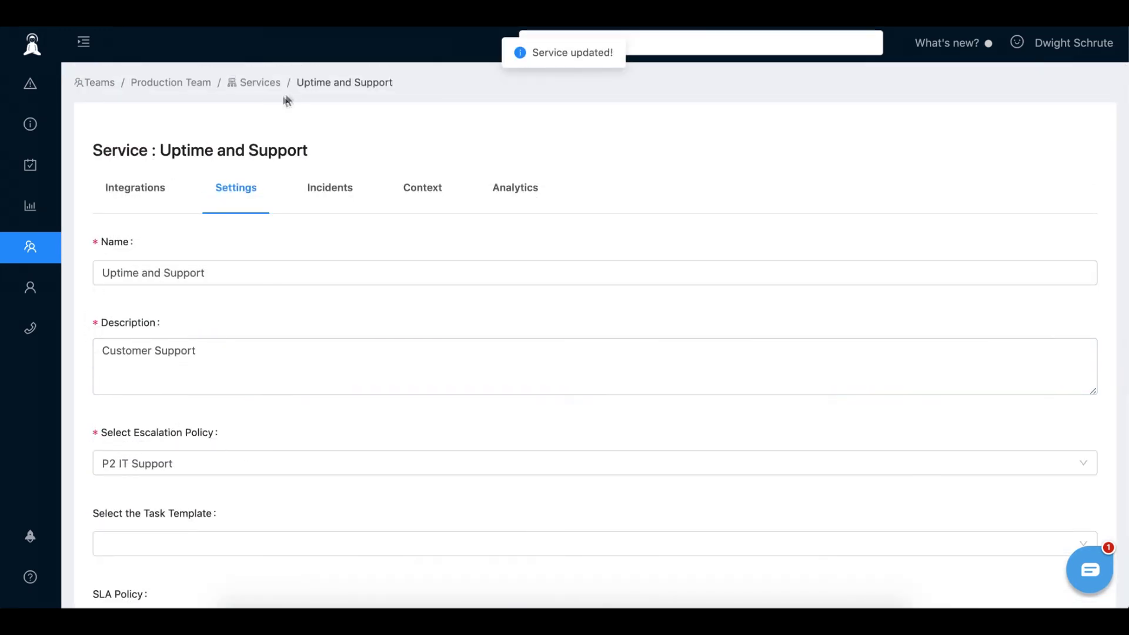
click(176, 82)
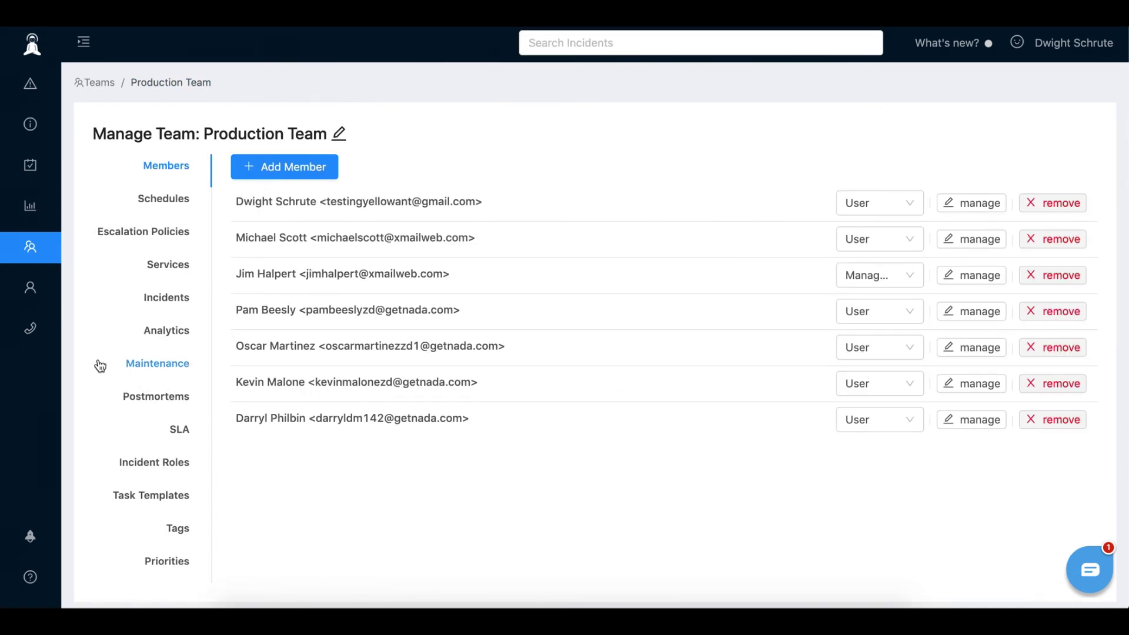
click(32, 331)
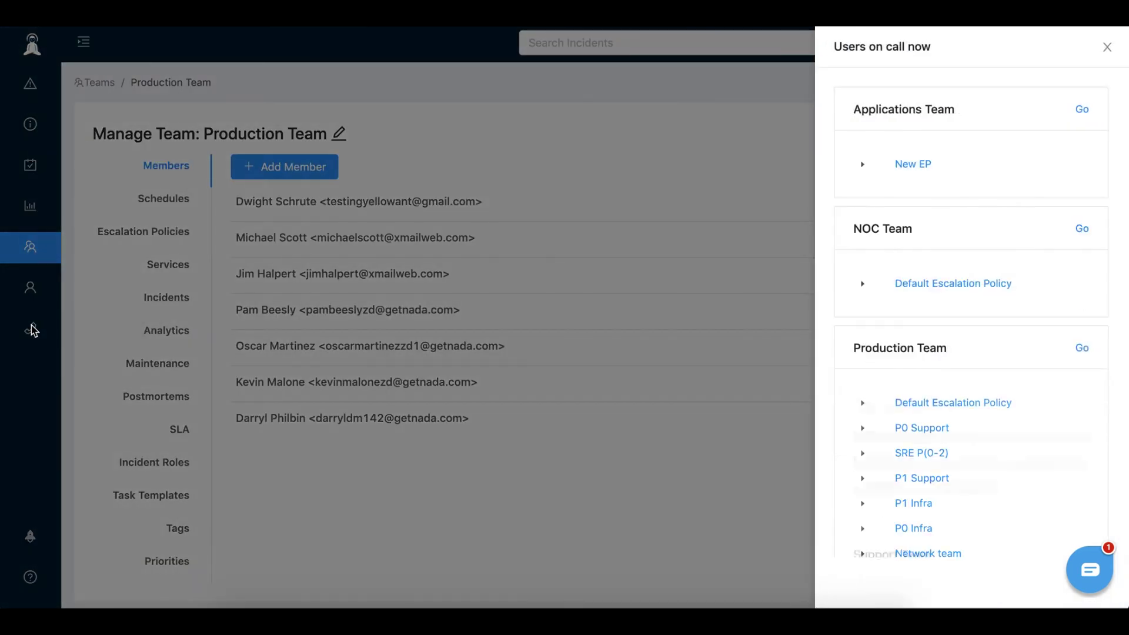
scroll(869, 377, down, 3)
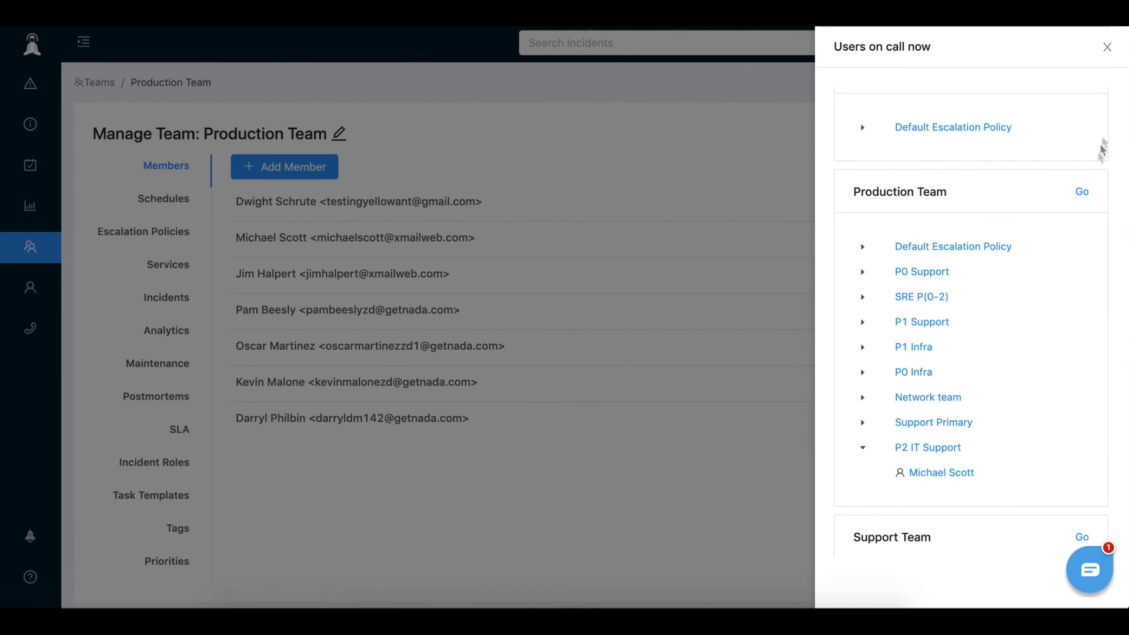
click(1106, 47)
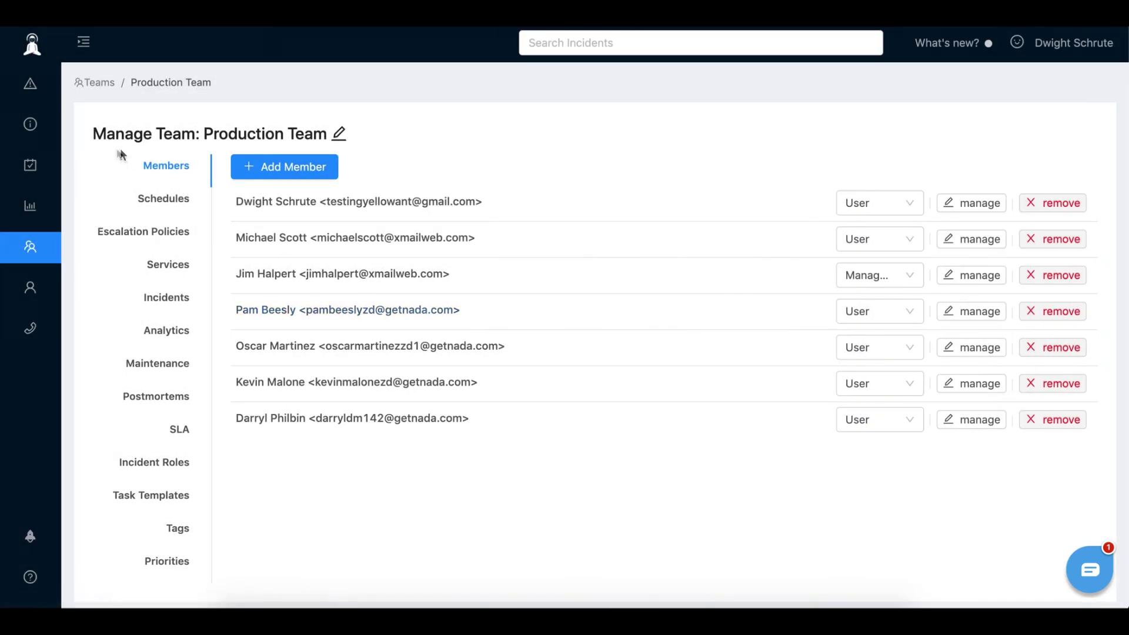
- Start a new incident for the ZD Prod service and assign it to the P2 IT Support escalation policy
click(30, 83)
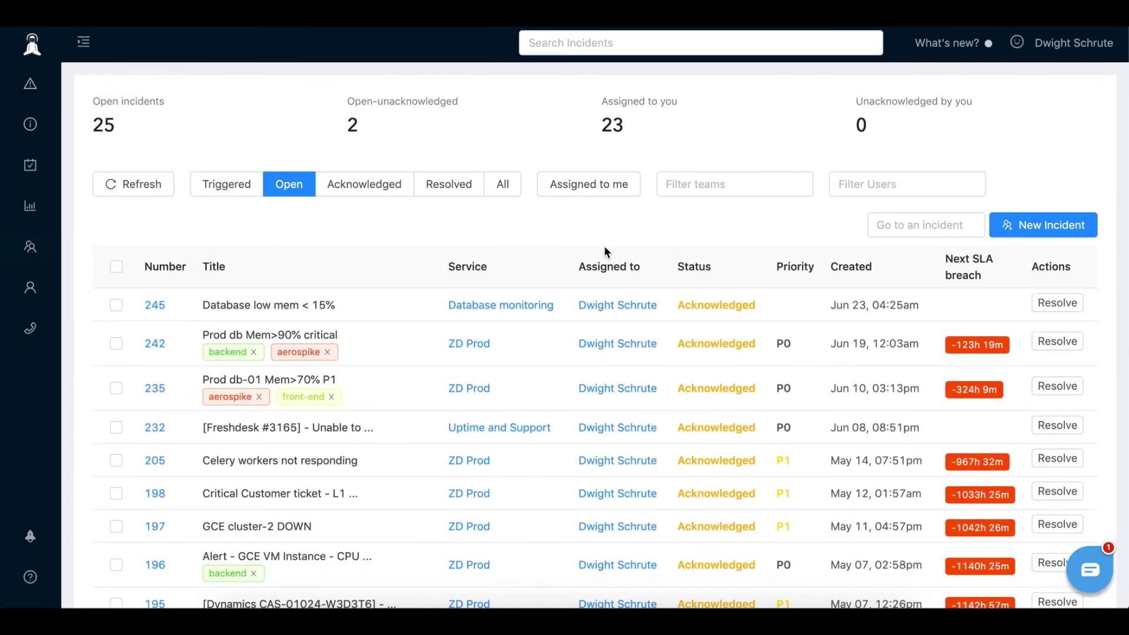
click(1038, 225)
click(927, 130)
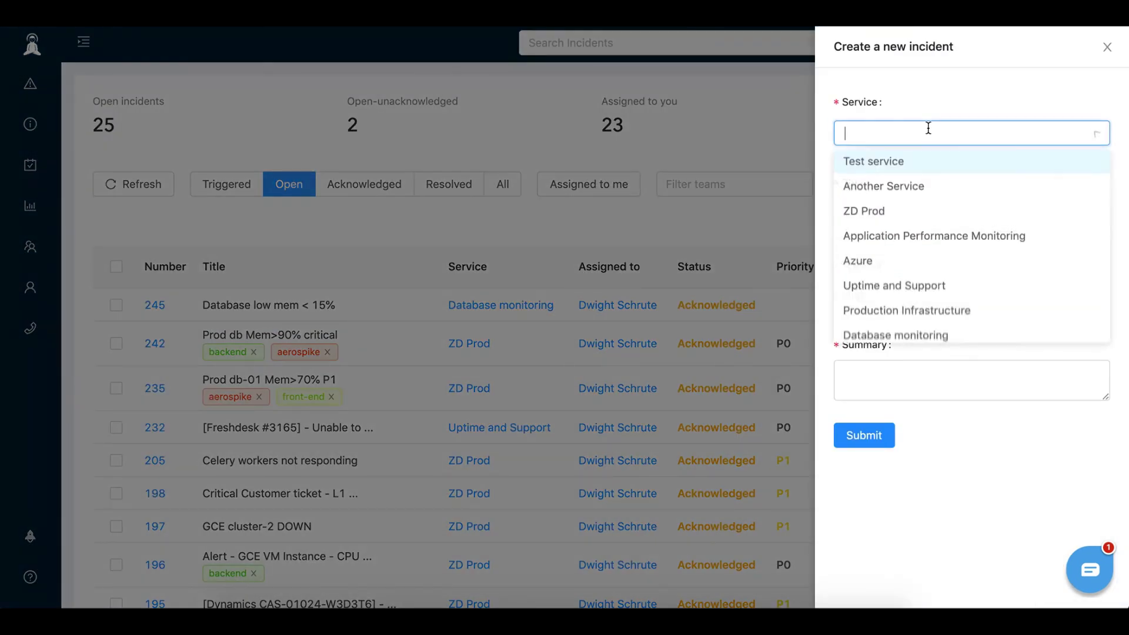
click(887, 211)
click(888, 213)
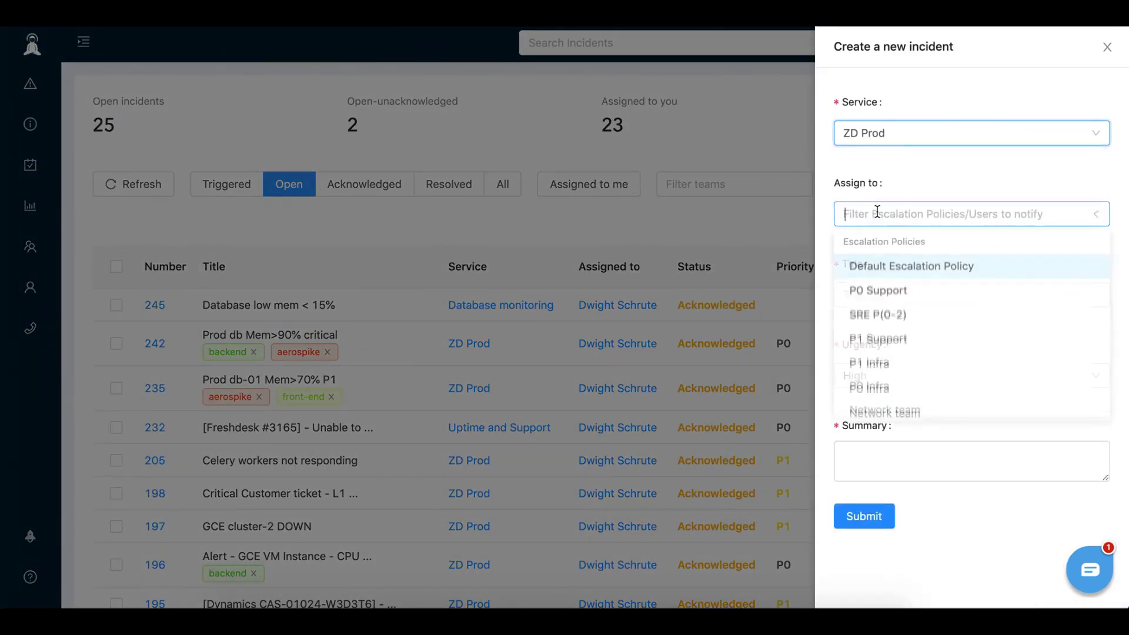
scroll(909, 294, down, 3)
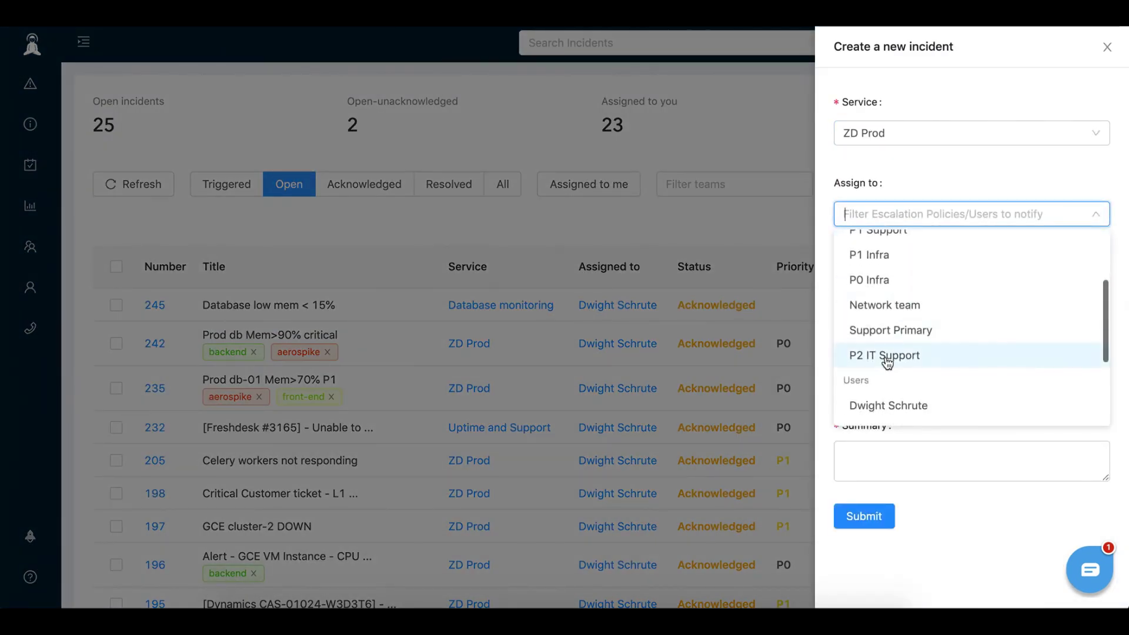
click(887, 356)
- Title the incident "Database mem<10%", use the same text as its summary, and submit it
click(877, 292)
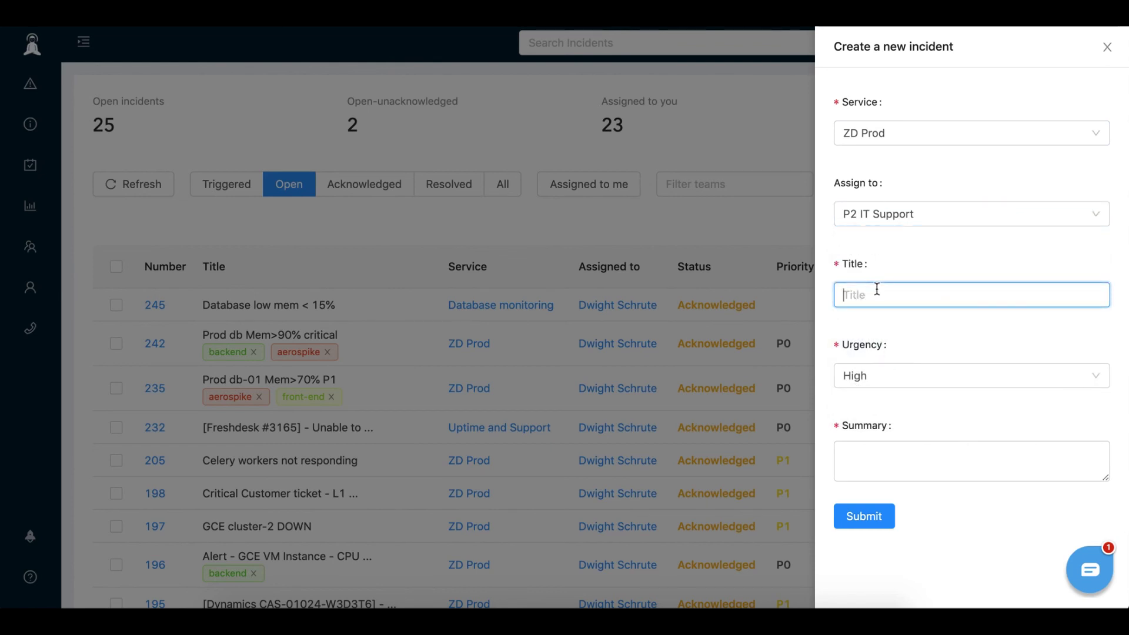
text(D)
key(ctrl+a)
key(ctrl+c)
click(902, 457)
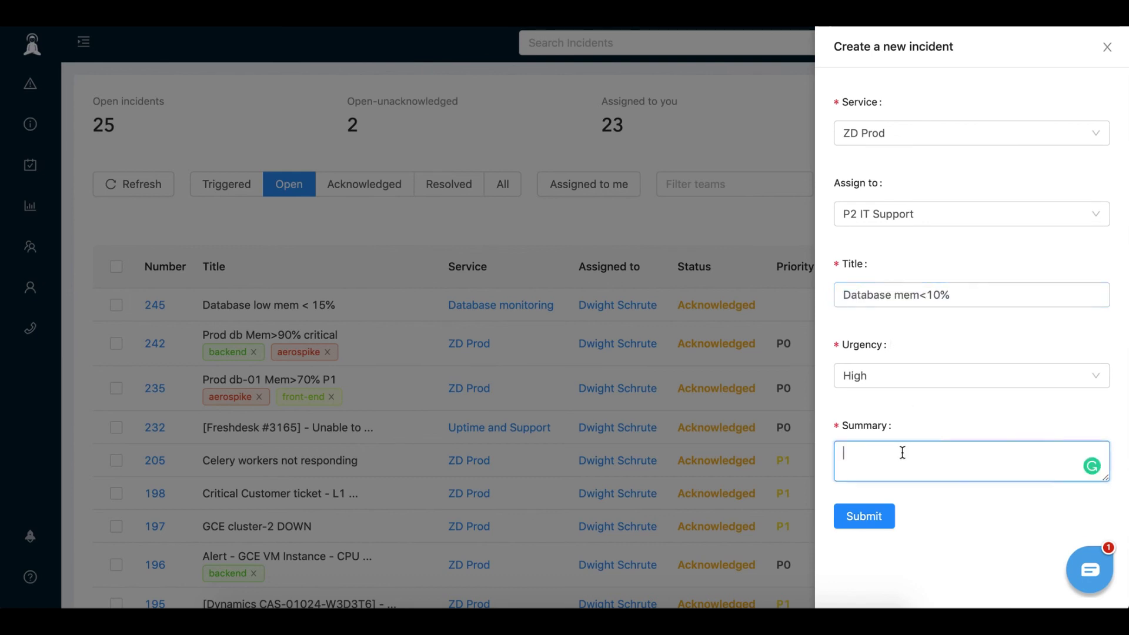
key(ctrl+v)
click(866, 517)
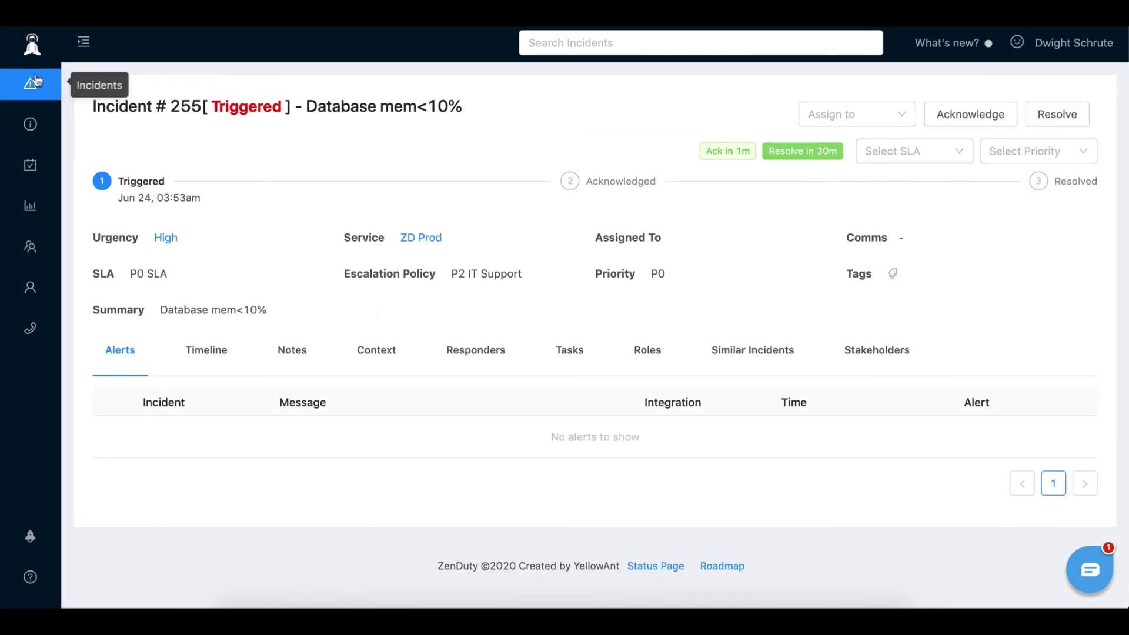
- Examine who the new incident is assigned to and view its timeline of notifications
click(37, 81)
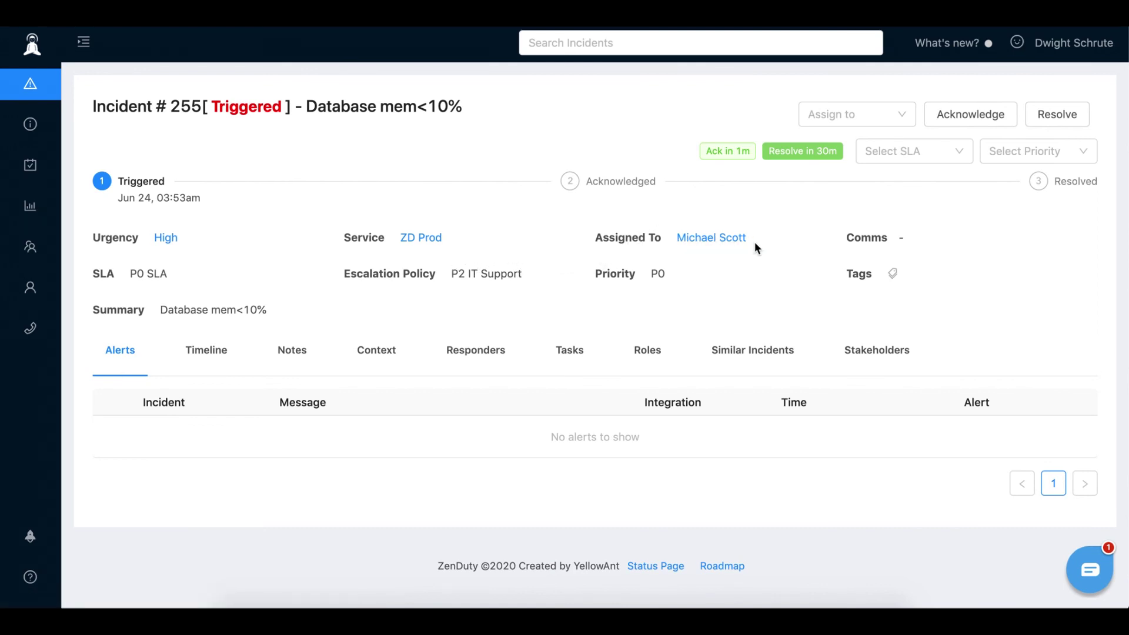
drag(754, 241, 676, 239)
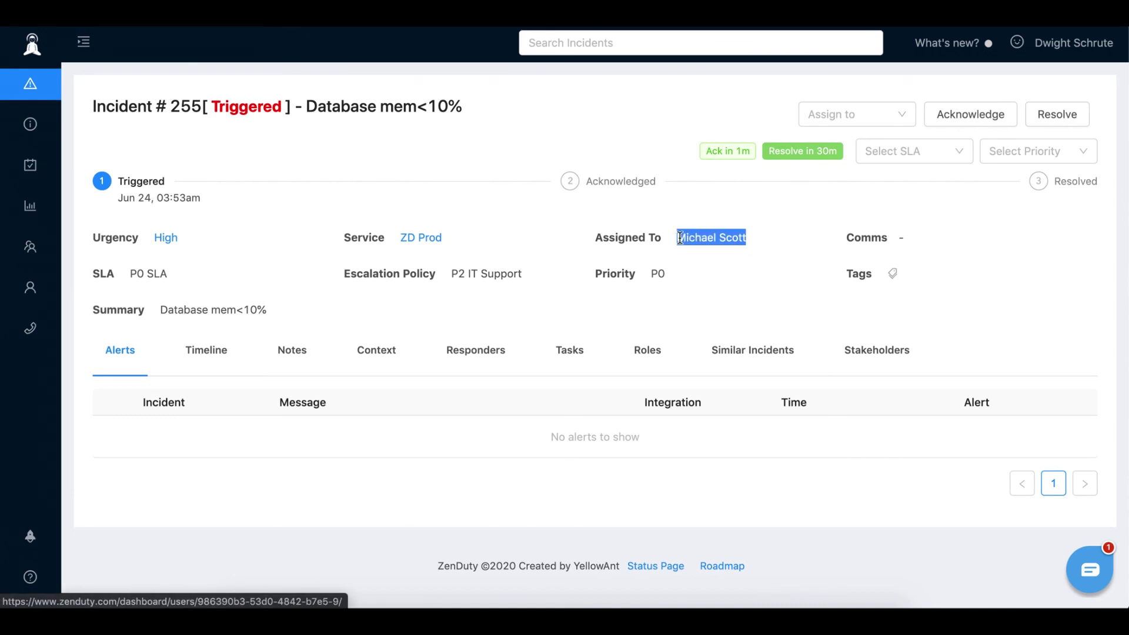
click(721, 280)
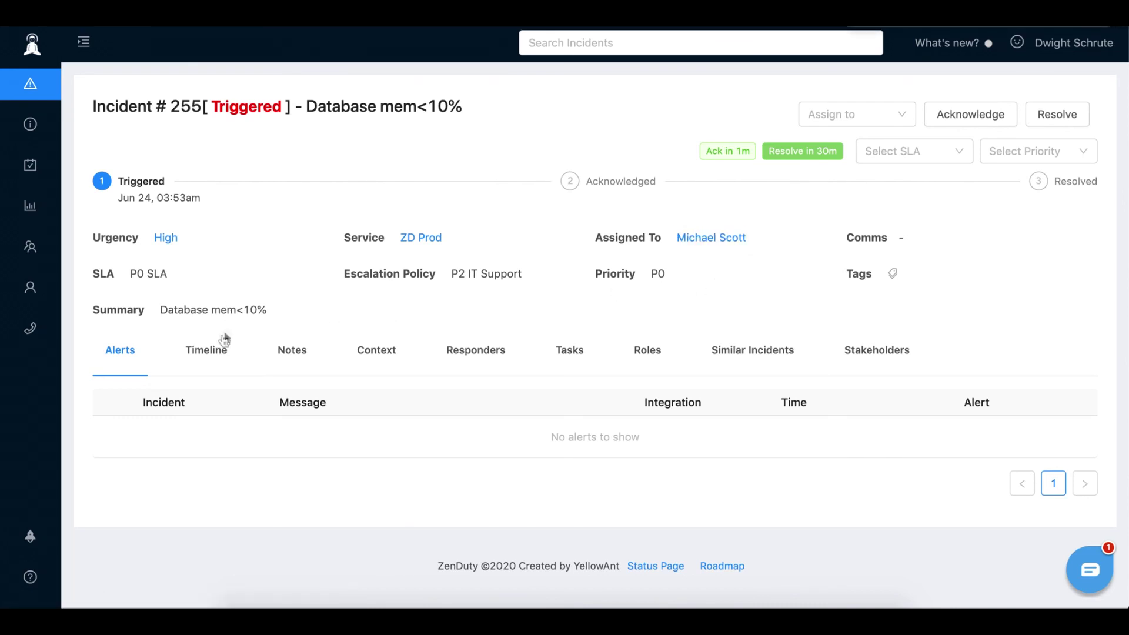
click(207, 352)
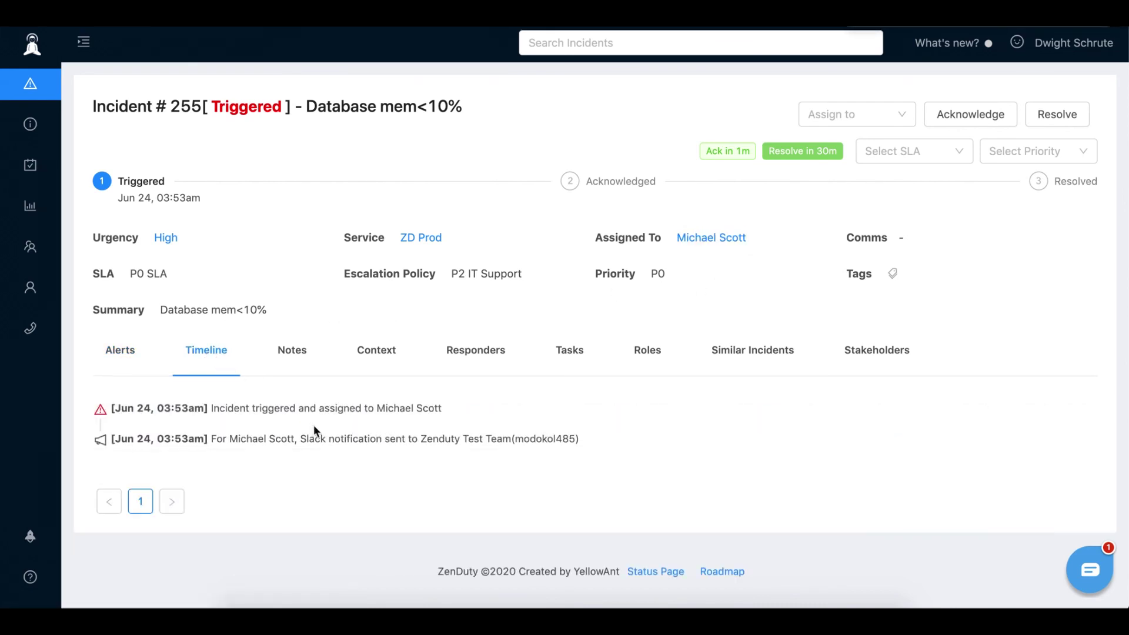